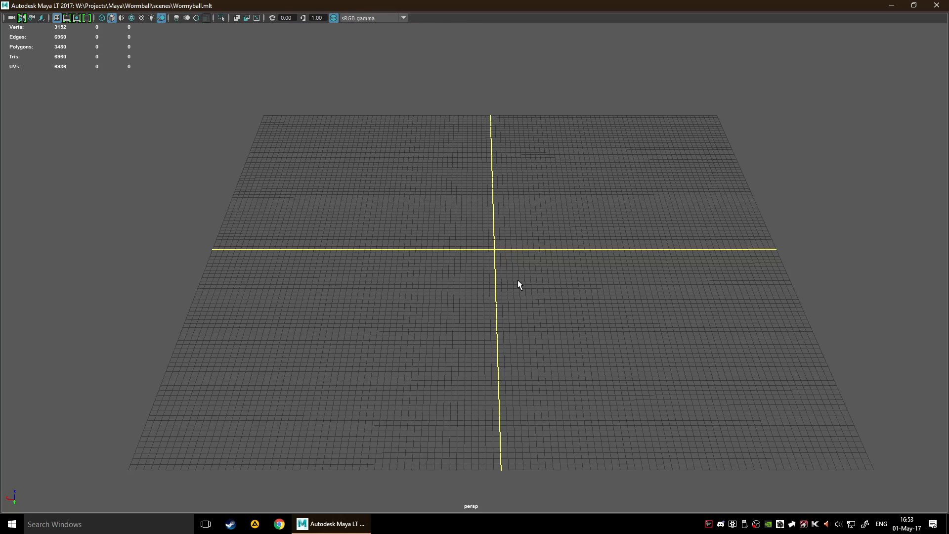
pyautogui.scroll(-5, 518, 285)
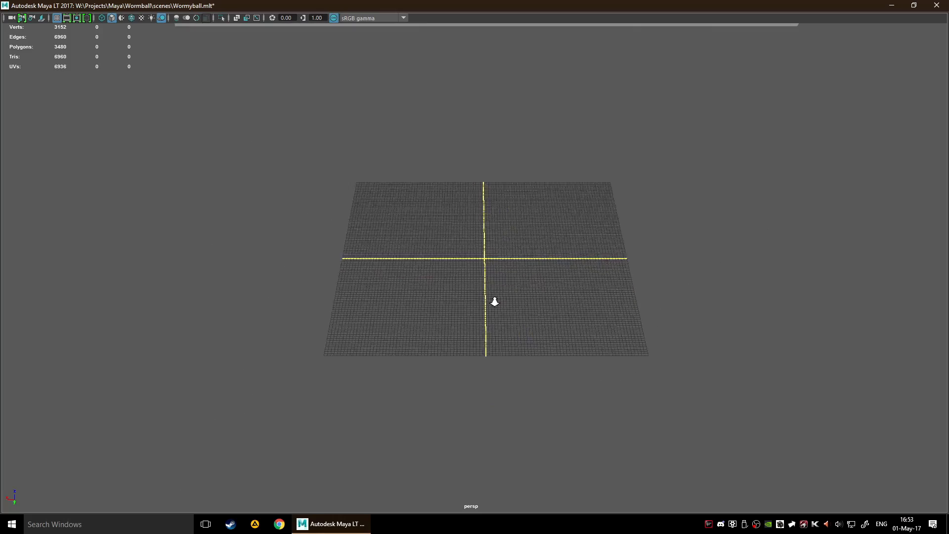
pyautogui.scroll(2, 494, 303)
pyautogui.scroll(3, 497, 287)
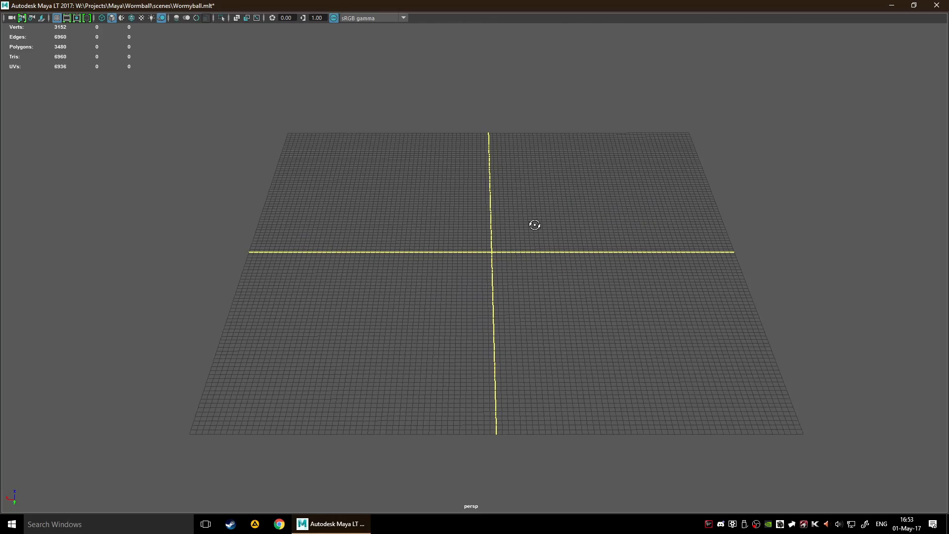
pyautogui.moveTo(535, 225)
pyautogui.keyDown('alt'); pyautogui.mouseDown()
pyautogui.moveTo(537, 173)
pyautogui.moveTo(534, 222)
pyautogui.moveTo(533, 212)
pyautogui.mouseUp(); pyautogui.keyUp('alt')
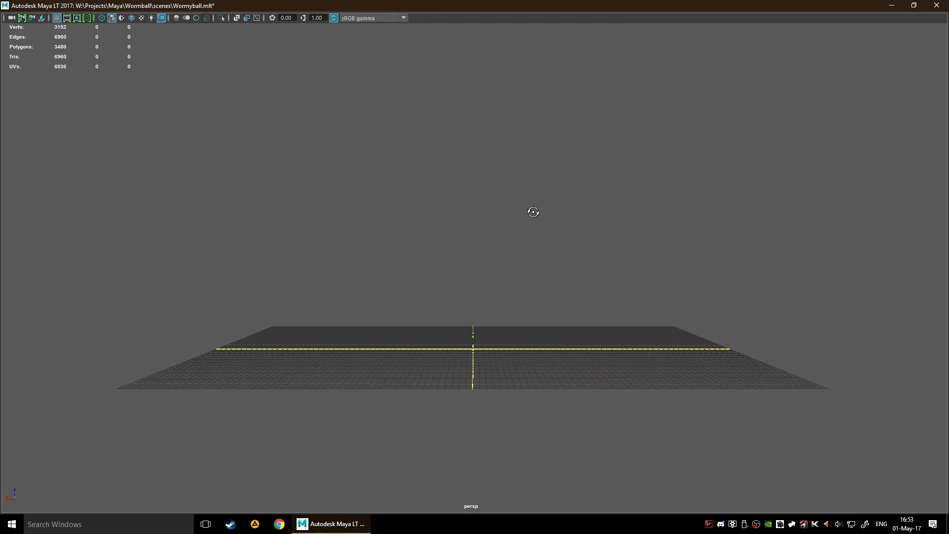
pyautogui.keyDown('alt'); pyautogui.moveTo(534, 216); pyautogui.dragTo(537, 213, button='middle'); pyautogui.keyUp('alt')
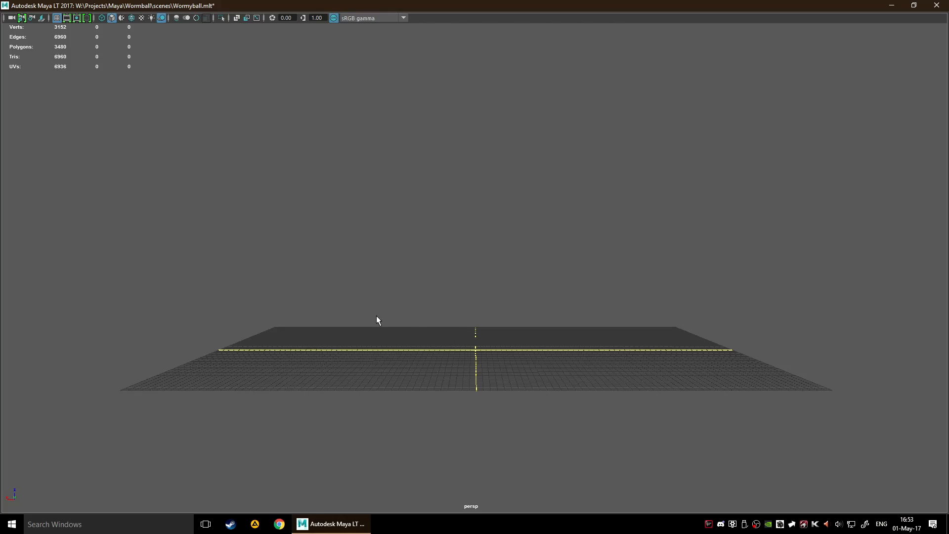
pyautogui.moveTo(507, 296)
pyautogui.keyDown('alt'); pyautogui.mouseDown()
pyautogui.moveTo(494, 269)
pyautogui.moveTo(493, 307)
pyautogui.mouseUp(); pyautogui.keyUp('alt')
pyautogui.scroll(-5, 495, 303)
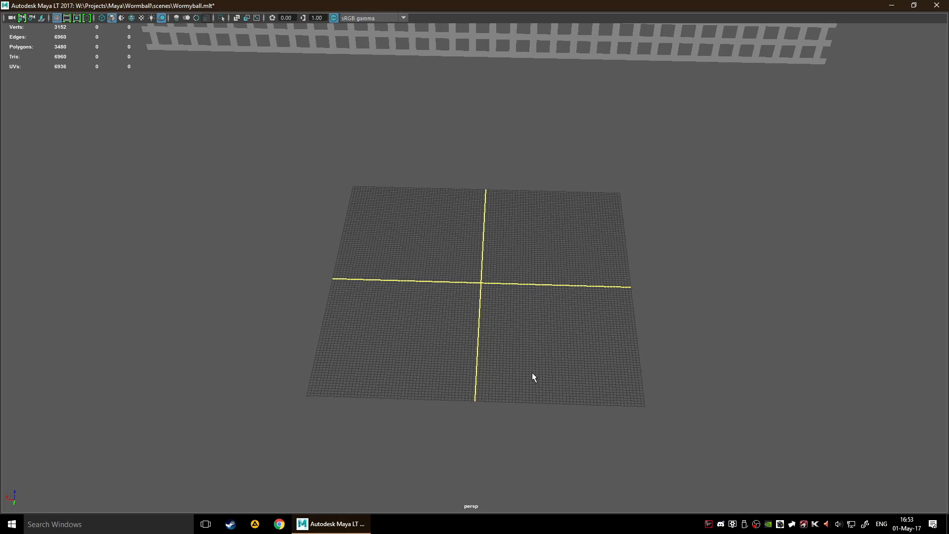
# - Create a polygon plane at the grid centre and delete it
pyautogui.keyDown('shift'); pyautogui.rightClick(545, 250); pyautogui.keyUp('shift')
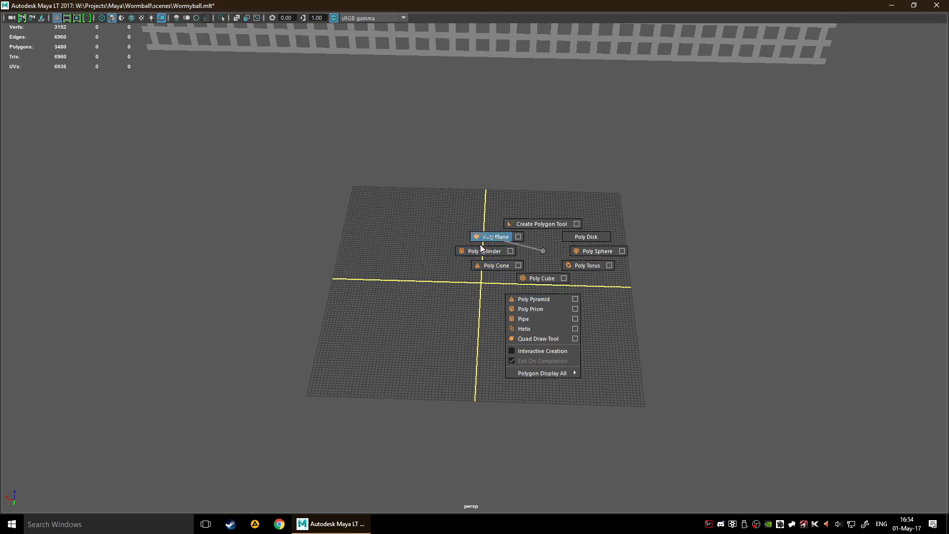
pyautogui.click(493, 236)
pyautogui.press('f')
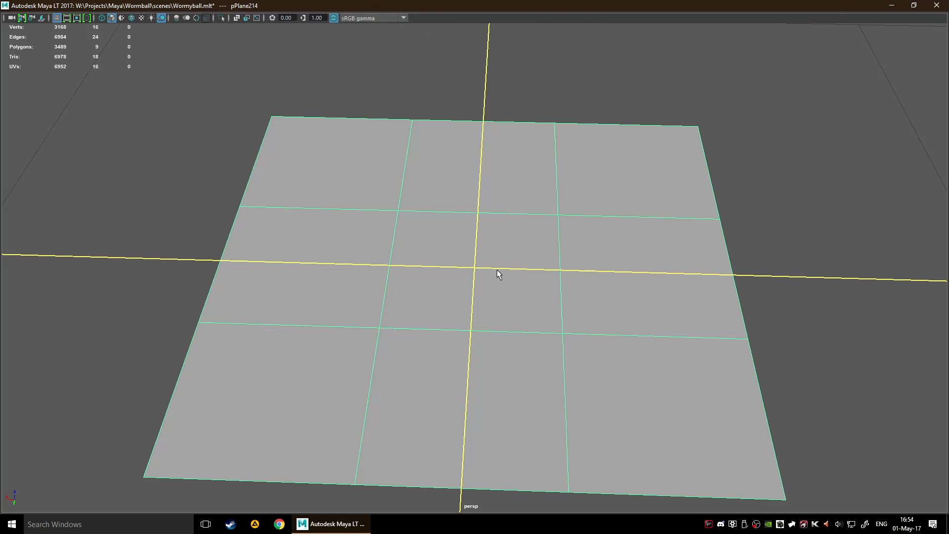
pyautogui.scroll(-6, 497, 269)
pyautogui.scroll(-4, 523, 184)
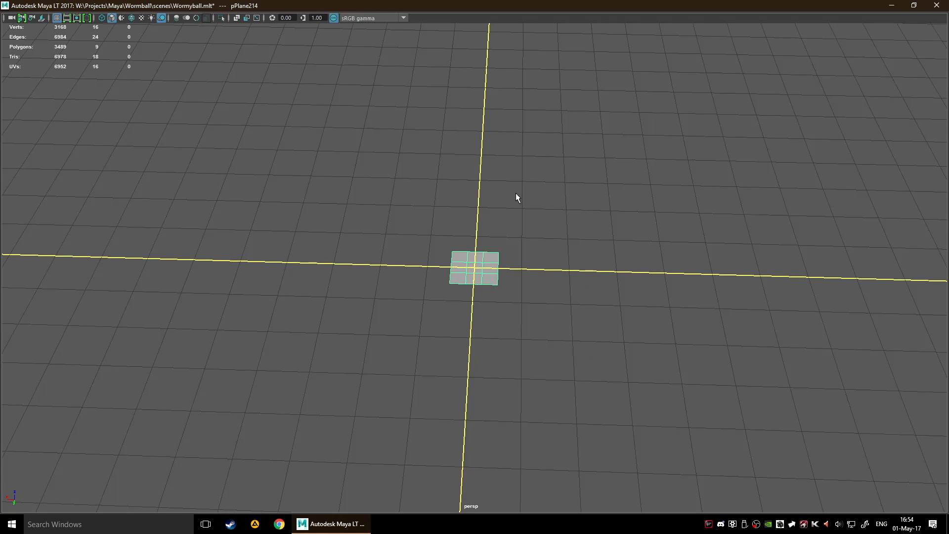
pyautogui.press('Delete')
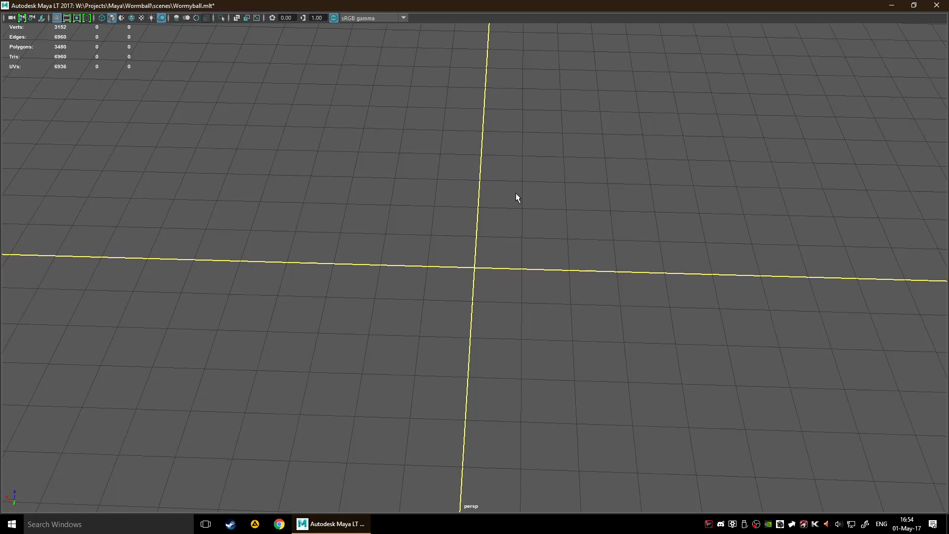
# - Activate the Quad Draw tool
pyautogui.keyDown('shift'); pyautogui.rightClick(459, 255); pyautogui.keyUp('shift')
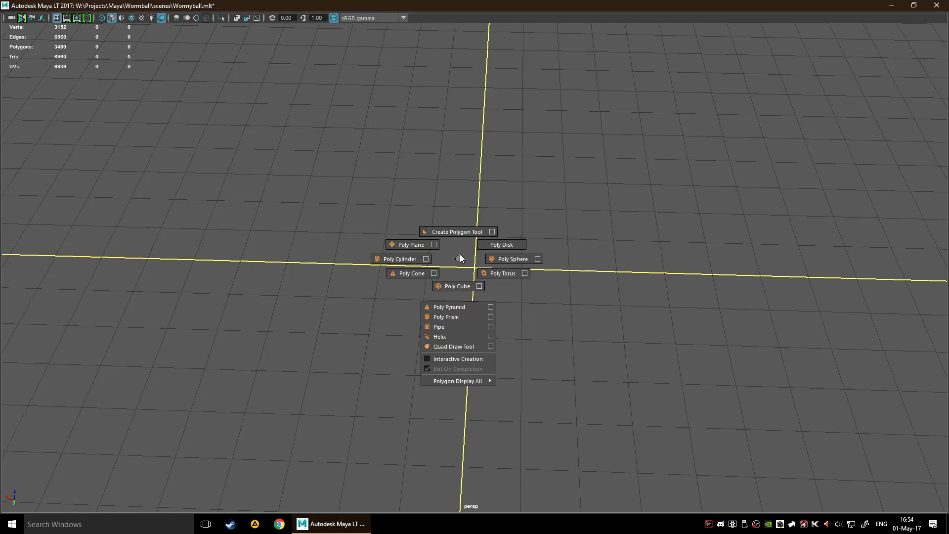
pyautogui.press('space')
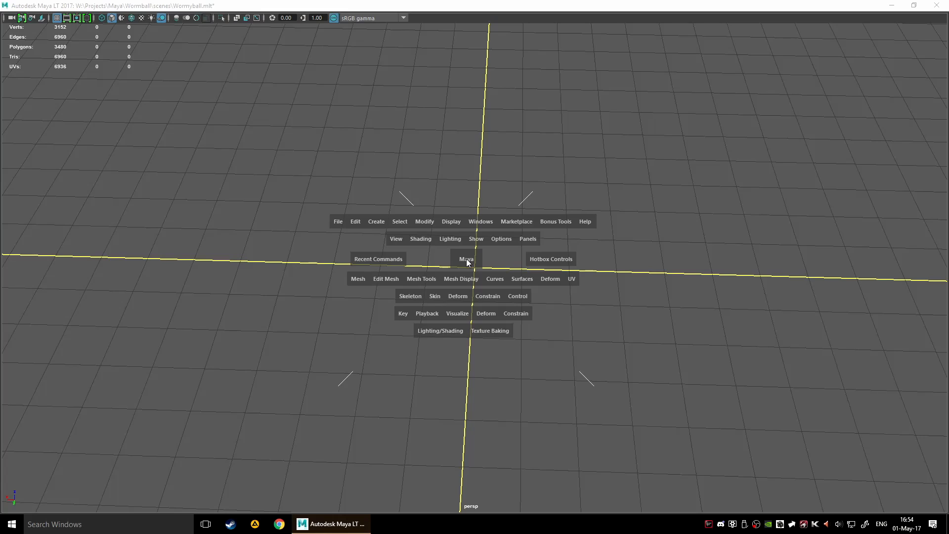
pyautogui.click(409, 280)
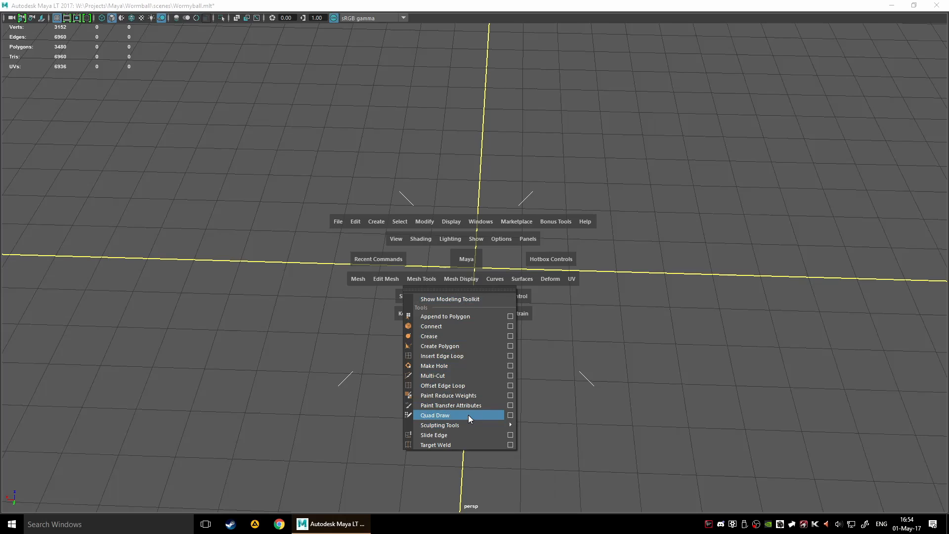
pyautogui.click(456, 416)
# - Show the top orthographic view maximized, centred on the grid origin
pyautogui.press('space')
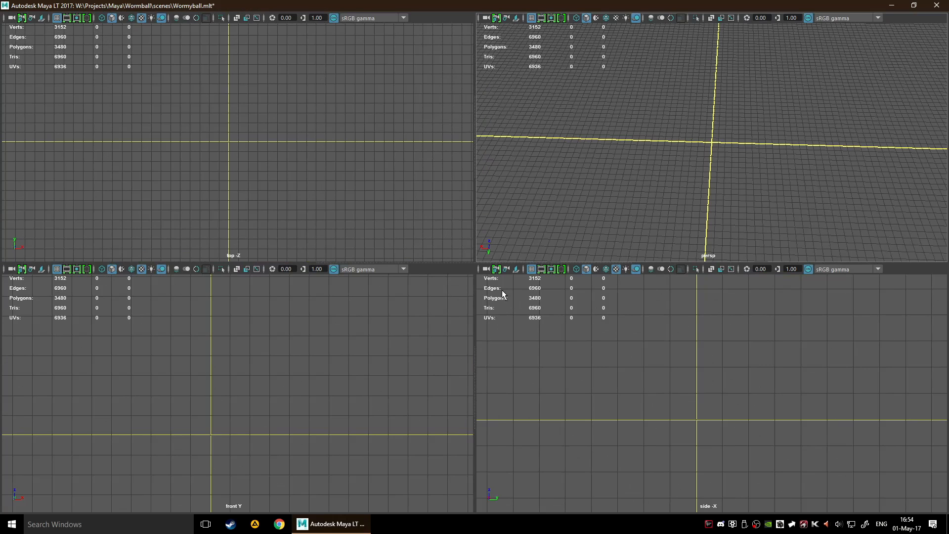
pyautogui.press('space')
pyautogui.scroll(5, 451, 274)
pyautogui.scroll(-5, 452, 275)
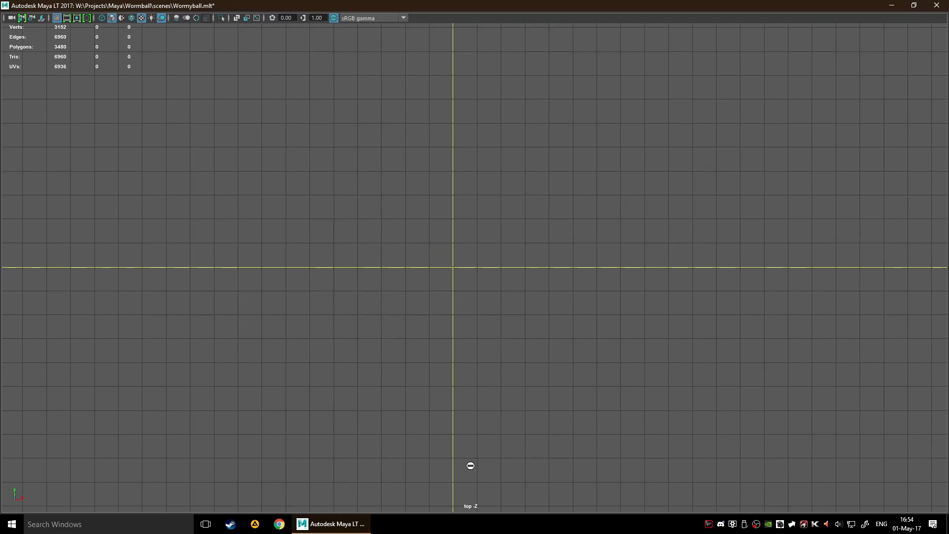
pyautogui.scroll(3, 450, 283)
pyautogui.scroll(-4, 473, 275)
pyautogui.scroll(2, 442, 275)
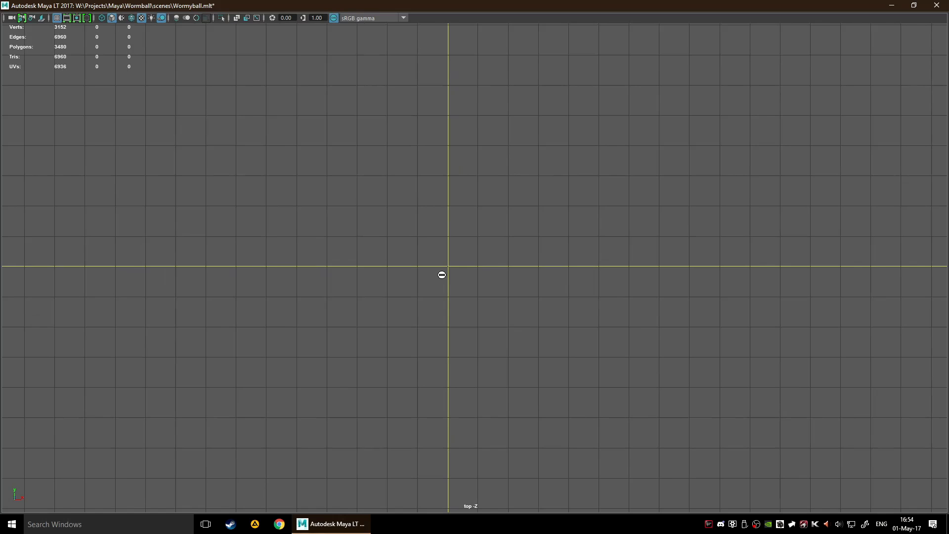
# - Switch the maximized view to the bottom orthographic view, centred on the grid origin
pyautogui.rightClick(430, 247)
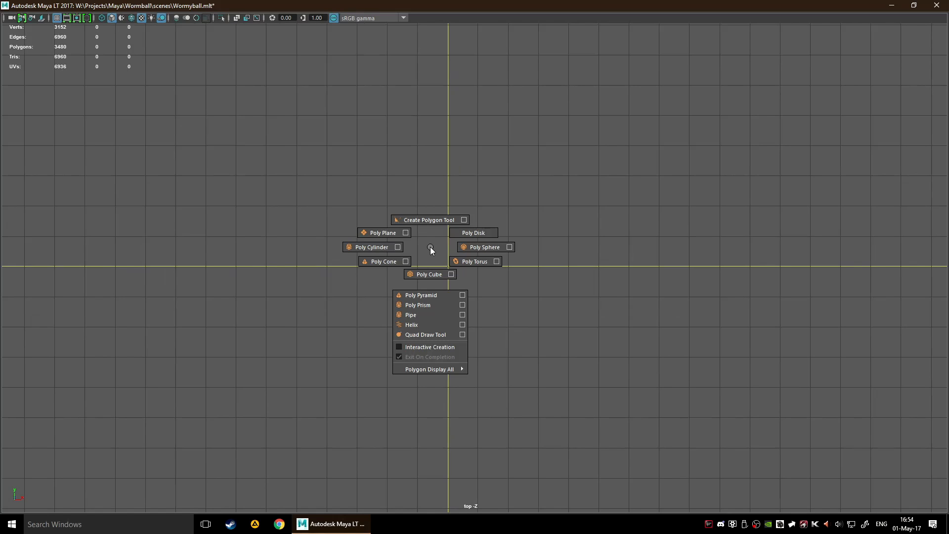
pyautogui.press('space')
pyautogui.moveTo(435, 251); pyautogui.dragTo(485, 266)
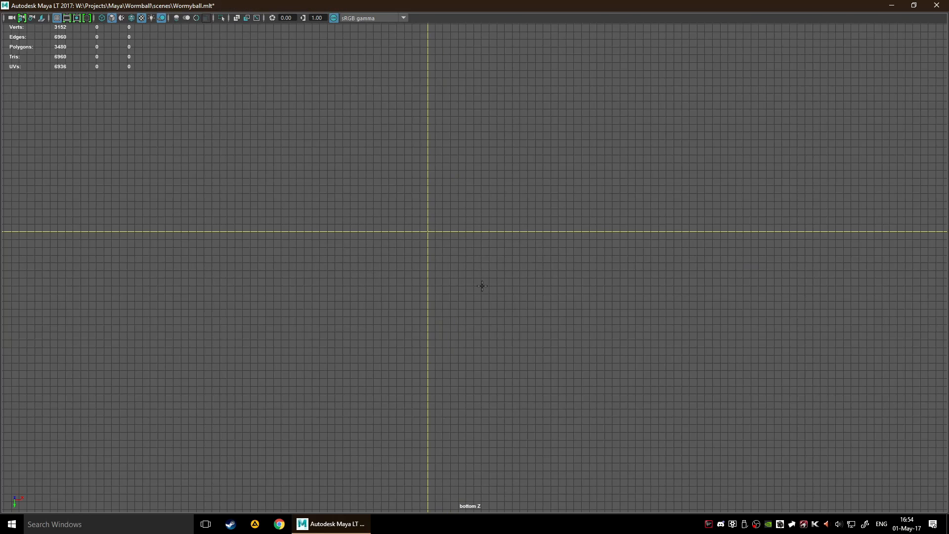
pyautogui.scroll(8, 417, 209)
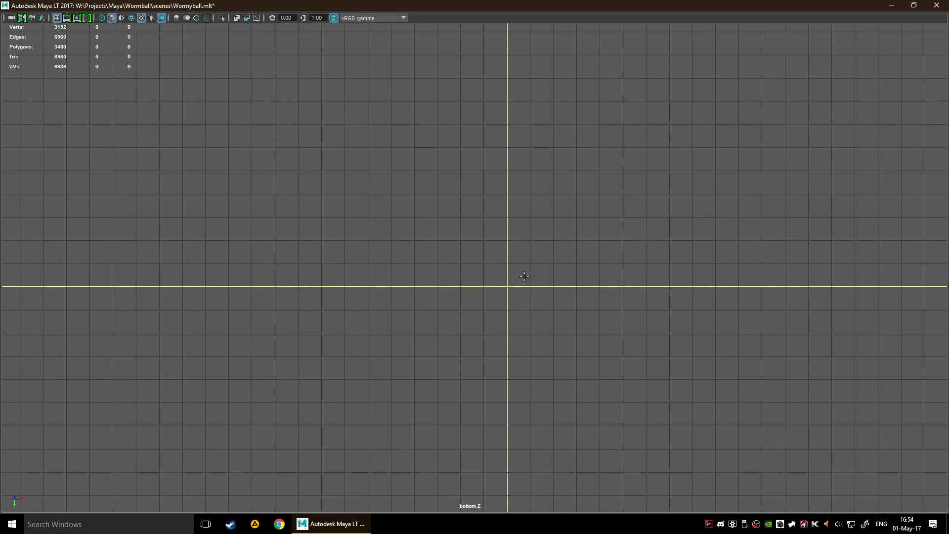
pyautogui.scroll(2, 470, 254)
pyautogui.scroll(-2, 385, 264)
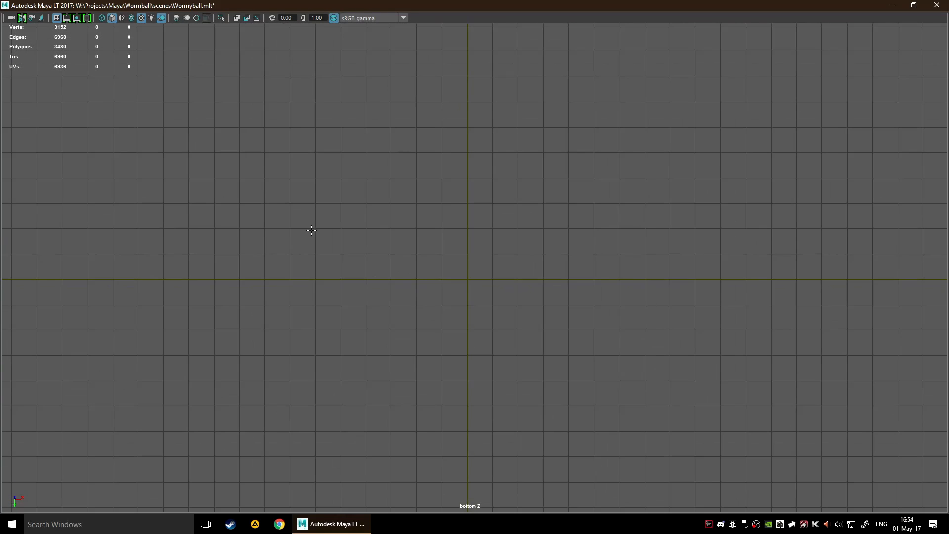
# - Draw a long, narrow, wavy quad strip across the grid with Quad Draw
pyautogui.scroll(-2, 286, 253)
pyautogui.moveTo(163, 260)
pyautogui.mouseDown()
pyautogui.moveTo(563, 180)
pyautogui.moveTo(947, 163)
pyautogui.mouseUp()
pyautogui.keyDown('alt'); pyautogui.moveTo(769, 271); pyautogui.dragTo(553, 260, button='middle'); pyautogui.keyUp('alt')
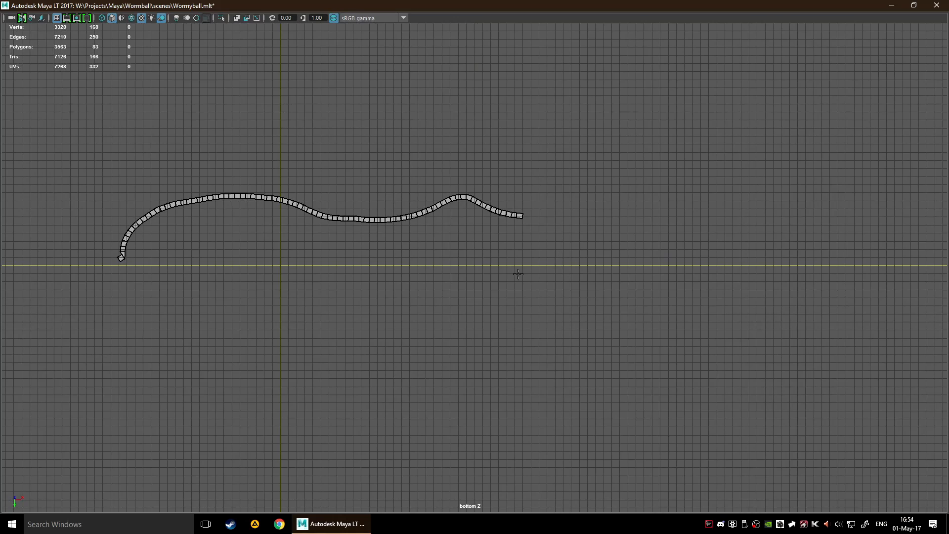
# - Delete the wavy quad strip together with all other meshes in the scene
pyautogui.moveTo(311, 295); pyautogui.dragTo(300, 293)
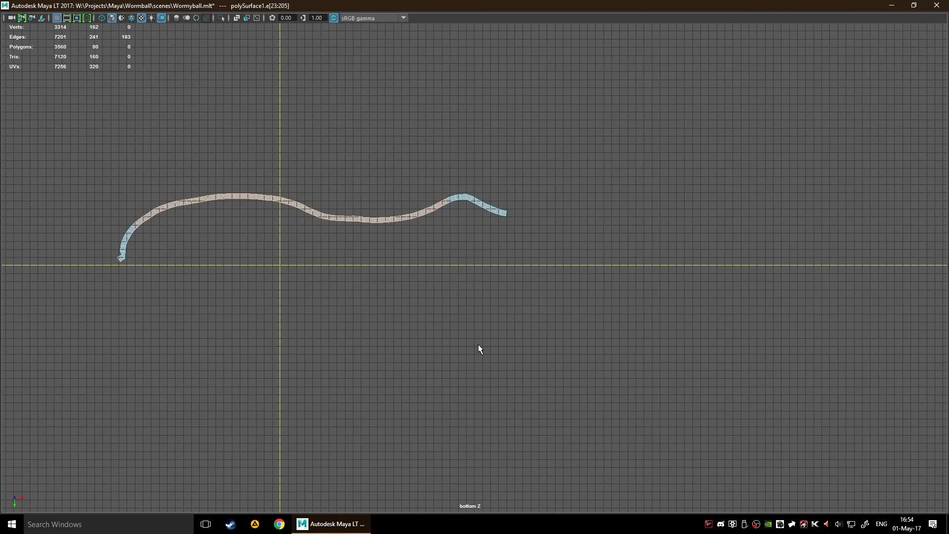
pyautogui.press('F8')
pyautogui.press('Delete')
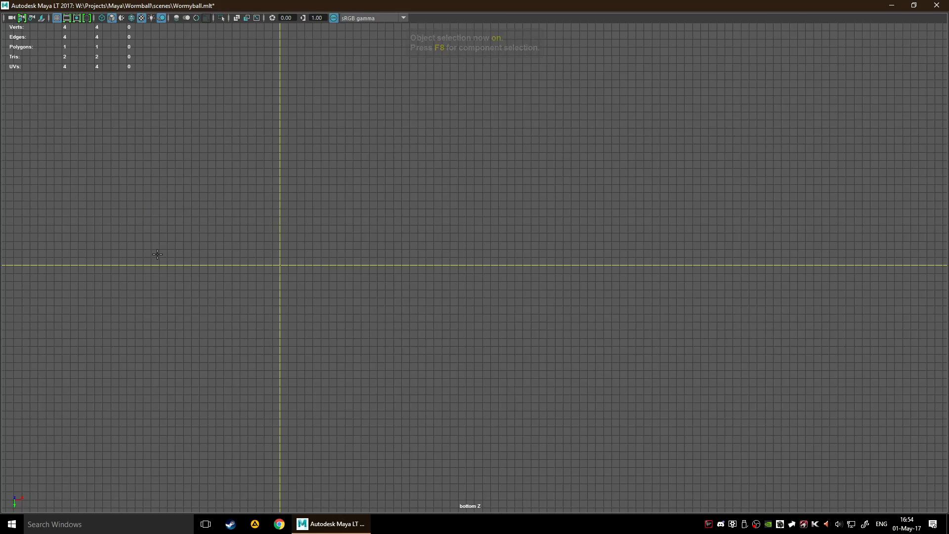
# - Draw a shorter wavy quad strip across the vertical axis and undo the last change
pyautogui.moveTo(157, 254)
pyautogui.mouseDown()
pyautogui.moveTo(254, 227)
pyautogui.moveTo(435, 252)
pyautogui.mouseUp()
pyautogui.scroll(-5, 390, 322)
pyautogui.hotkey('ctrl', 'z')
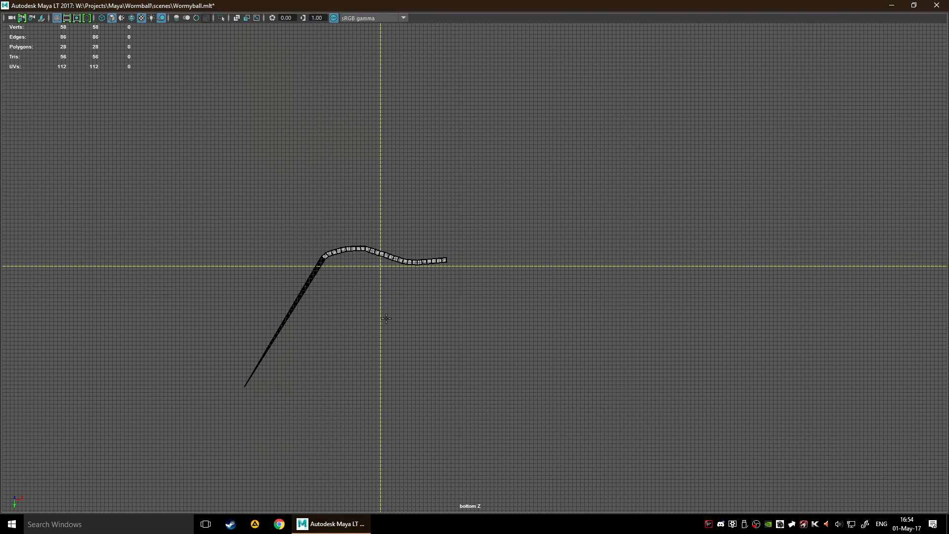
# - Delete the shorter quad strip as a whole object
pyautogui.press('q')
pyautogui.moveTo(159, 187); pyautogui.dragTo(601, 482)
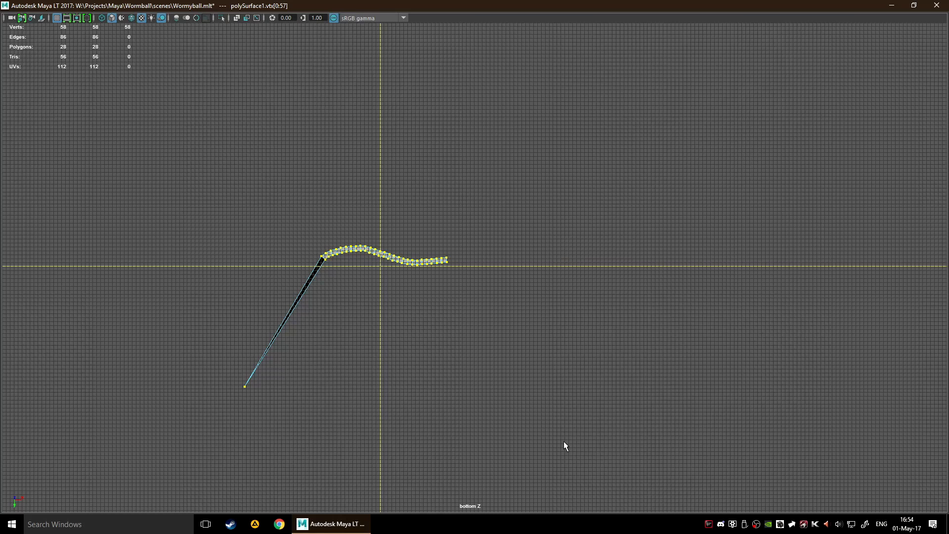
pyautogui.press('Delete')
pyautogui.press('F8')
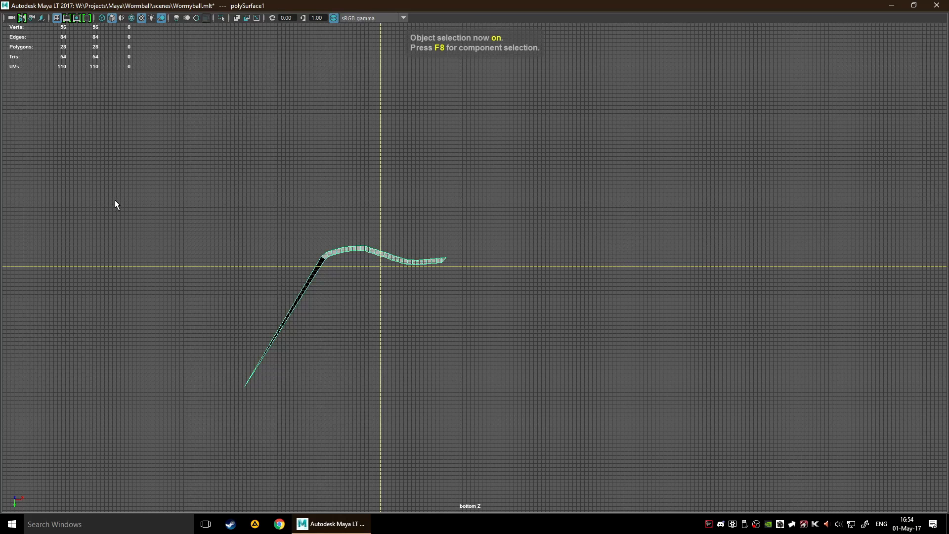
pyautogui.press('Delete')
# - Set Quad Draw's Quad Strip Width to 95 in the tool settings
pyautogui.scroll(2, 311, 287)
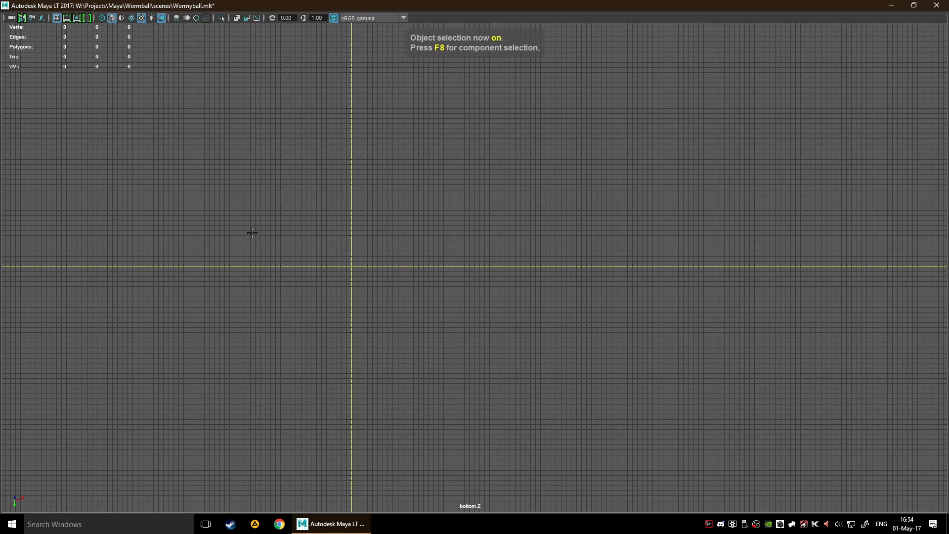
pyautogui.hotkey('ctrl', 'shift', 'c')
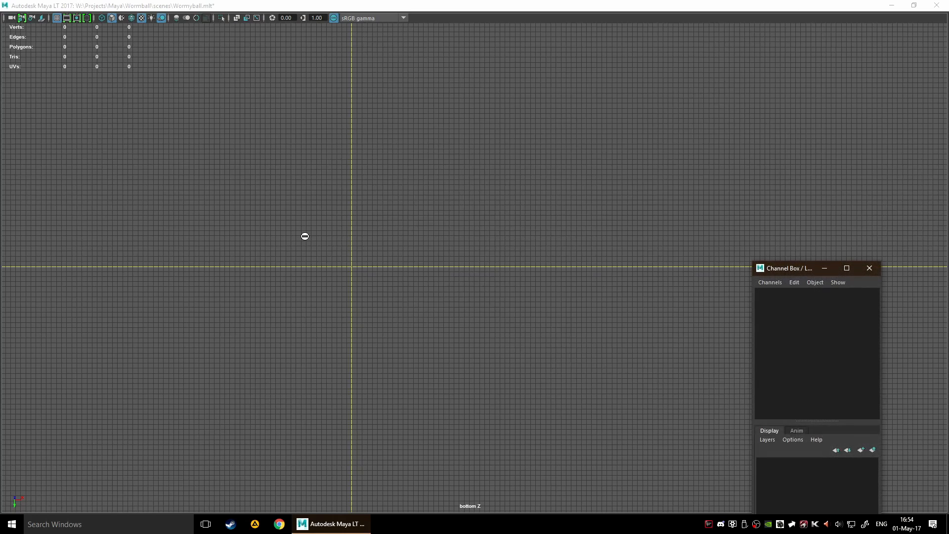
pyautogui.hotkey('ctrl', 'shift', 't')
pyautogui.moveTo(799, 269)
pyautogui.mouseDown()
pyautogui.moveTo(850, 240)
pyautogui.moveTo(855, 211)
pyautogui.mouseUp()
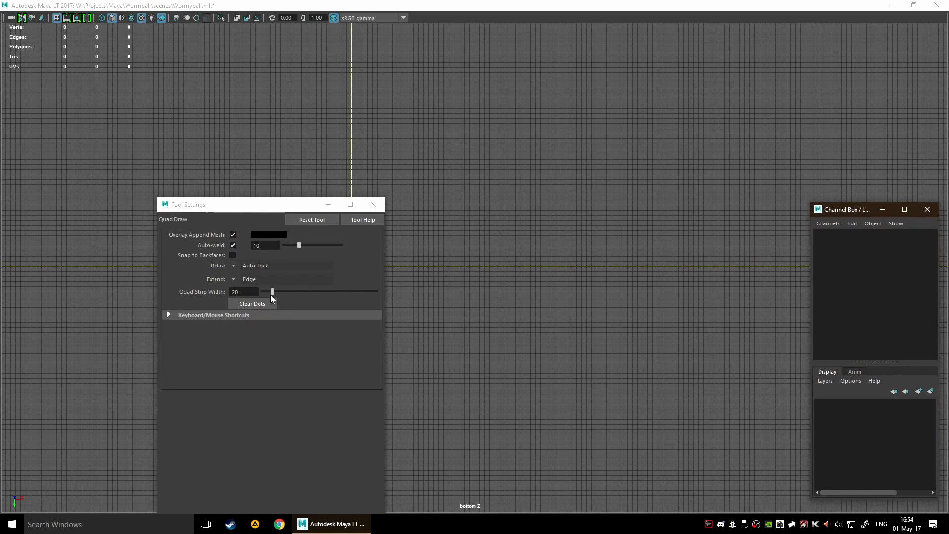
pyautogui.moveTo(271, 295); pyautogui.dragTo(274, 294)
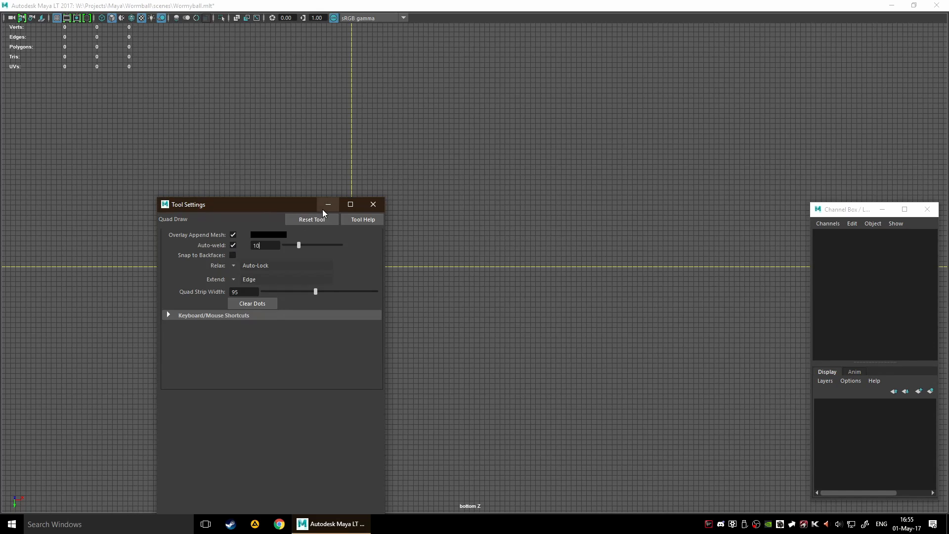
pyautogui.click(373, 205)
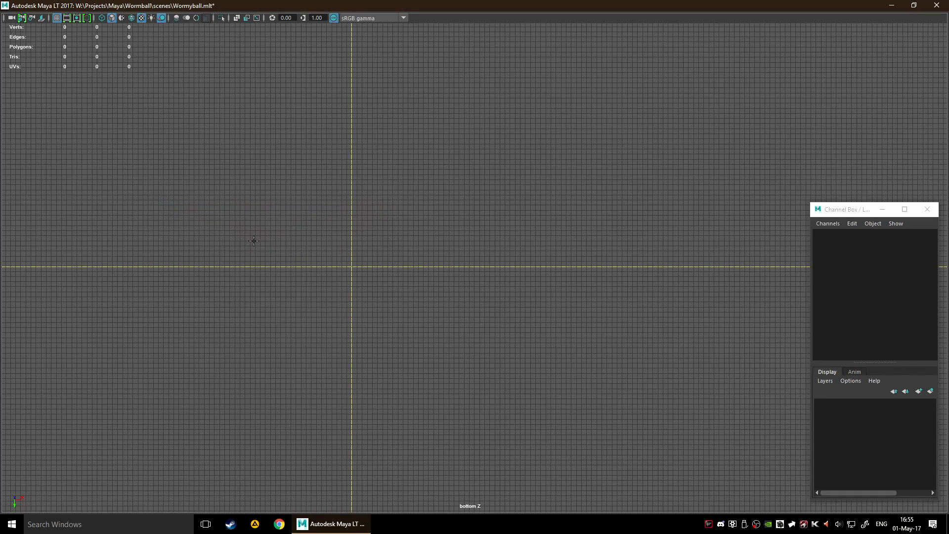
# - Draw two wide quad strips end to end, the second one winding upward from near the first strip's end
pyautogui.press('Tab')
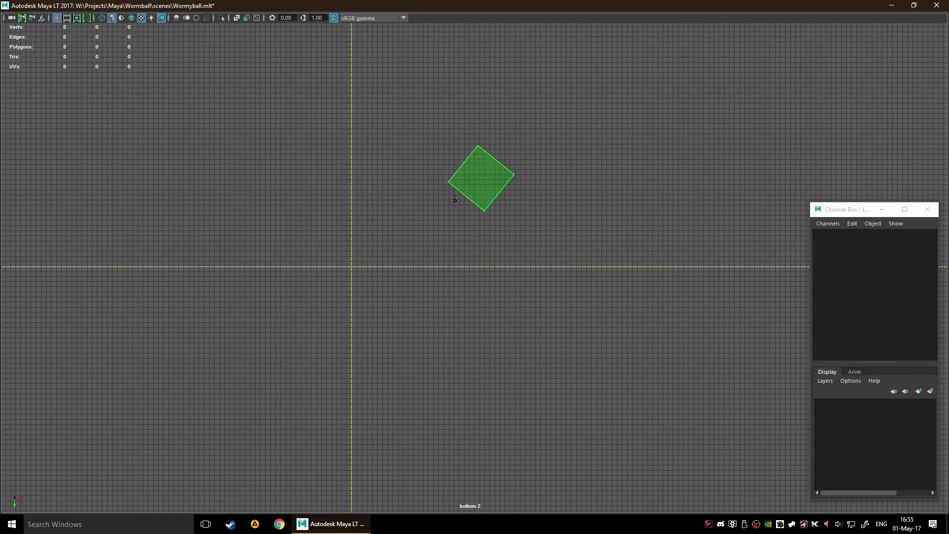
pyautogui.moveTo(175, 247)
pyautogui.mouseDown()
pyautogui.moveTo(353, 197)
pyautogui.moveTo(596, 205)
pyautogui.moveTo(779, 225)
pyautogui.mouseUp()
pyautogui.keyDown('alt'); pyautogui.moveTo(779, 225); pyautogui.dragTo(349, 256, button='middle'); pyautogui.keyUp('alt')
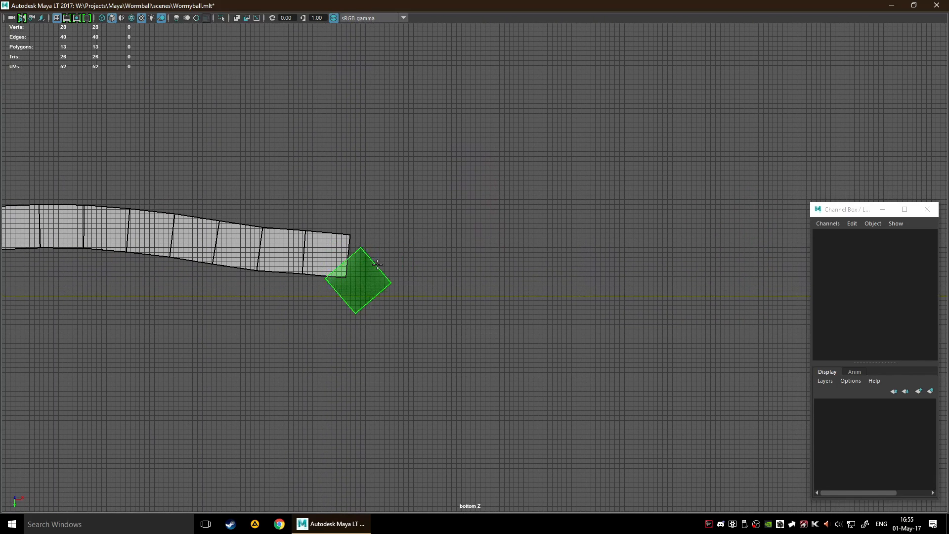
pyautogui.moveTo(349, 255)
pyautogui.mouseDown()
pyautogui.moveTo(477, 257)
pyautogui.moveTo(519, 227)
pyautogui.moveTo(380, 259)
pyautogui.moveTo(402, 244)
pyautogui.moveTo(455, 247)
pyautogui.moveTo(700, 172)
pyautogui.moveTo(909, 80)
pyautogui.mouseUp()
pyautogui.scroll(-1, 421, 259)
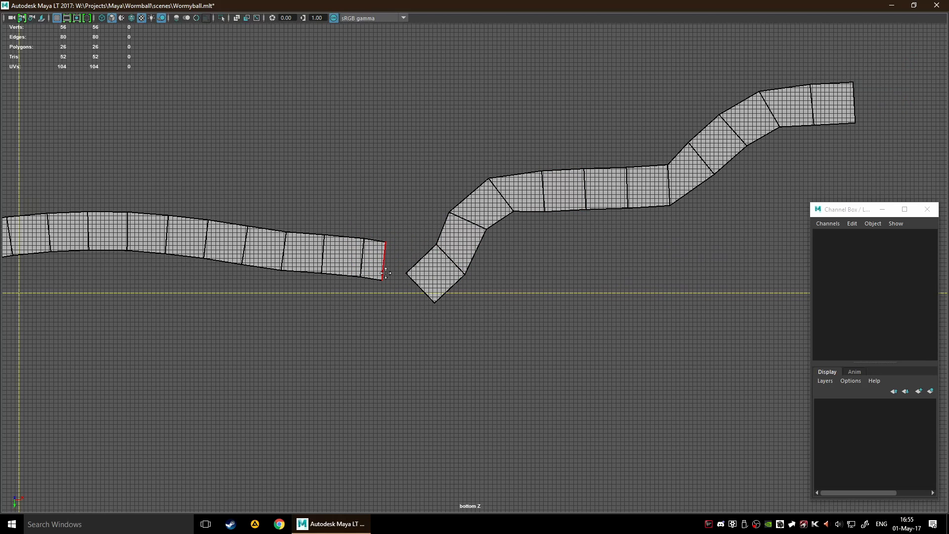
# - Extend the first strip's end edge by two quads toward the second strip and reshape the second strip's first quad
pyautogui.moveTo(386, 273)
pyautogui.mouseDown()
pyautogui.moveTo(420, 290)
pyautogui.moveTo(431, 275)
pyautogui.moveTo(323, 318)
pyautogui.moveTo(344, 249)
pyautogui.moveTo(360, 254)
pyautogui.moveTo(351, 296)
pyautogui.moveTo(362, 292)
pyautogui.moveTo(332, 285)
pyautogui.moveTo(361, 275)
pyautogui.moveTo(339, 248)
pyautogui.moveTo(352, 262)
pyautogui.moveTo(353, 305)
pyautogui.mouseUp()
pyautogui.scroll(3, 324, 319)
pyautogui.hotkey('ctrl', 'z')
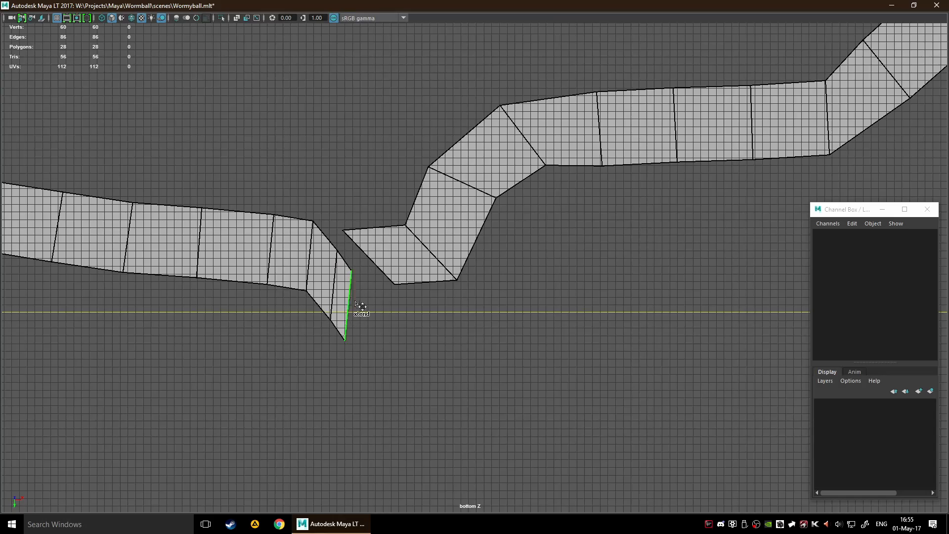
pyautogui.scroll(-8, 453, 297)
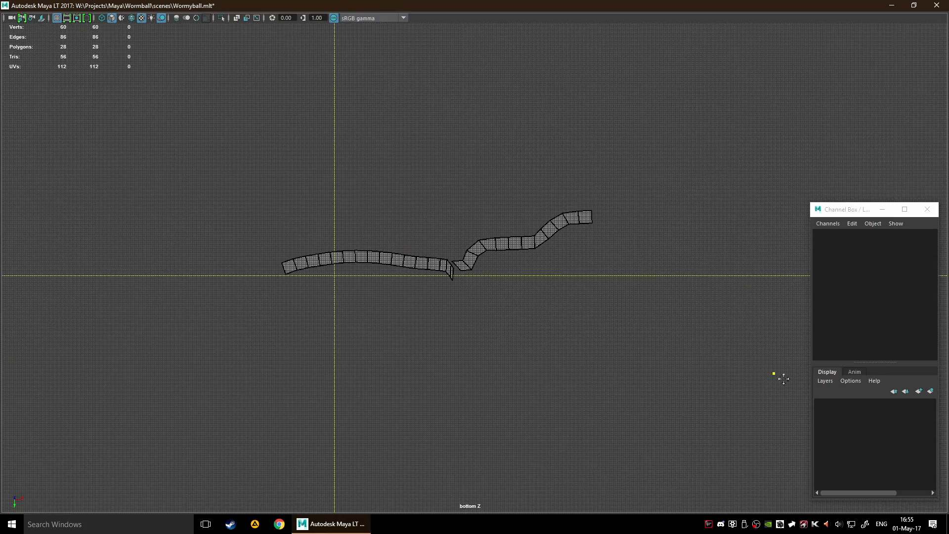
# - Exit Quad Draw and delete both joined quad strips as a whole object
pyautogui.press('q')
pyautogui.scroll(-2, 482, 355)
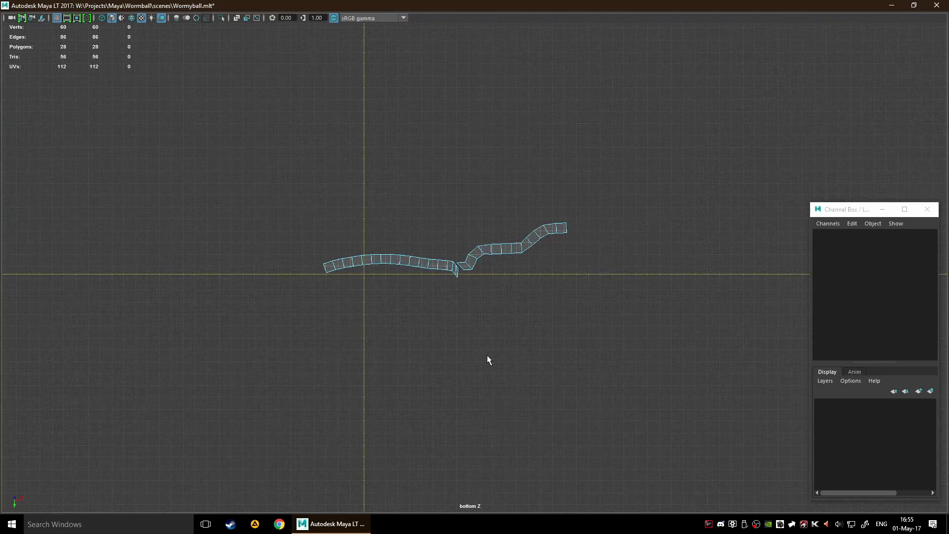
pyautogui.moveTo(240, 93); pyautogui.dragTo(697, 421)
pyautogui.press('F8')
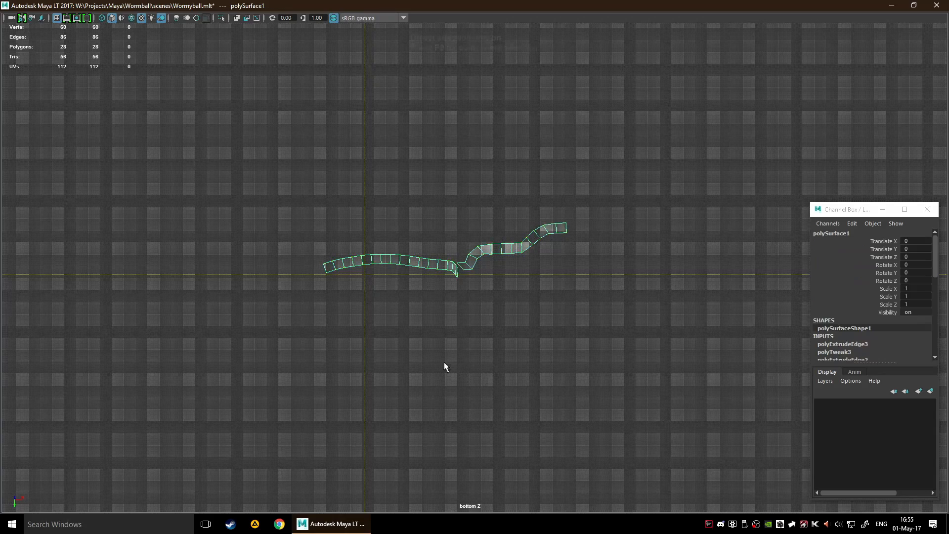
pyautogui.press('Delete')
# - Draw one long quad strip rising gently across the grid above the horizontal axis
pyautogui.scroll(7, 665, 371)
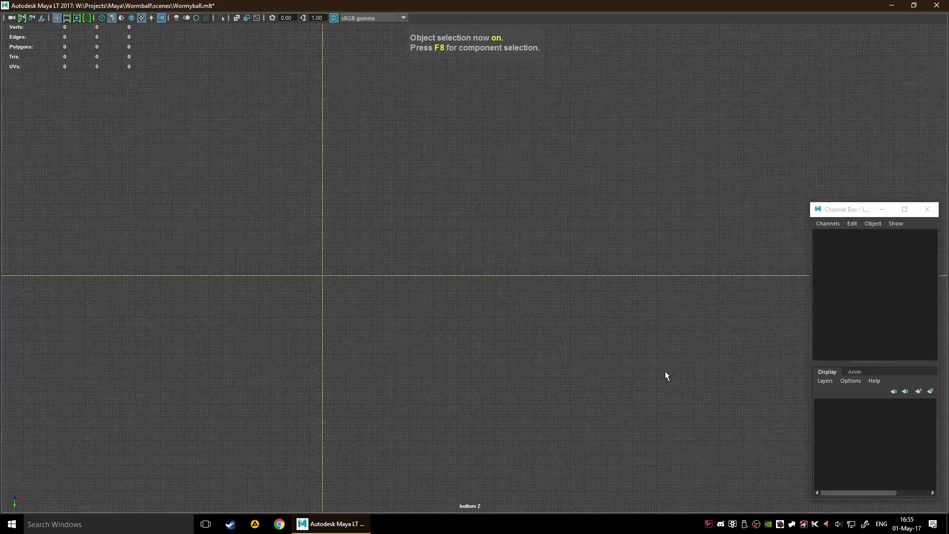
pyautogui.scroll(2, 456, 314)
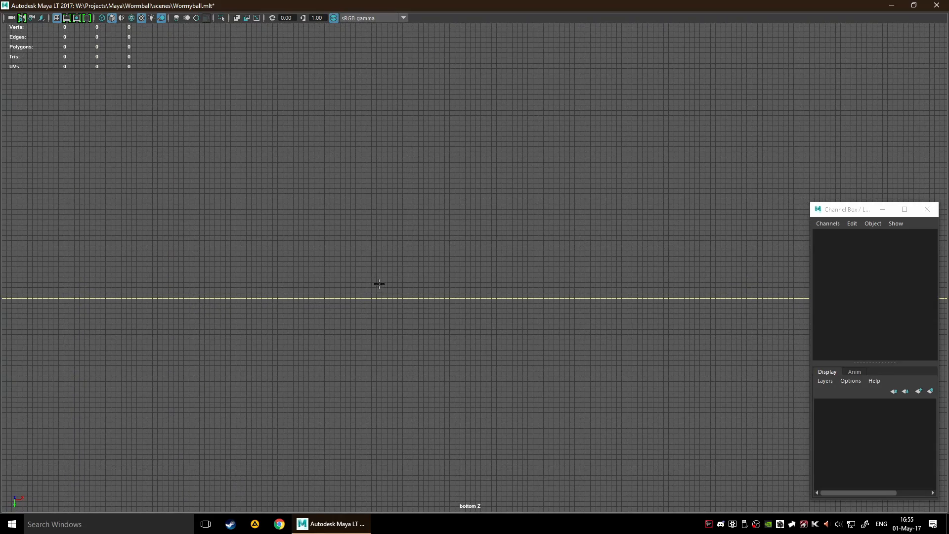
pyautogui.scroll(-5, 386, 284)
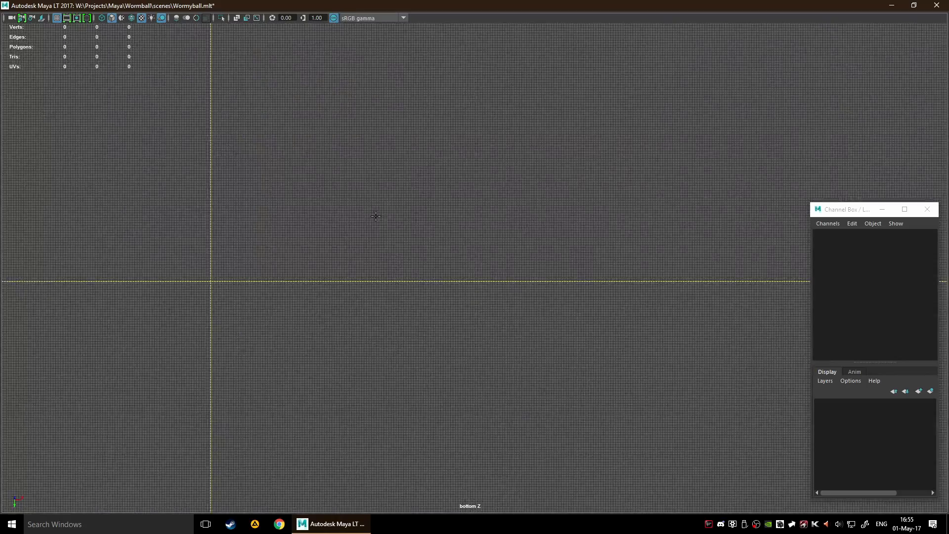
pyautogui.scroll(3, 544, 296)
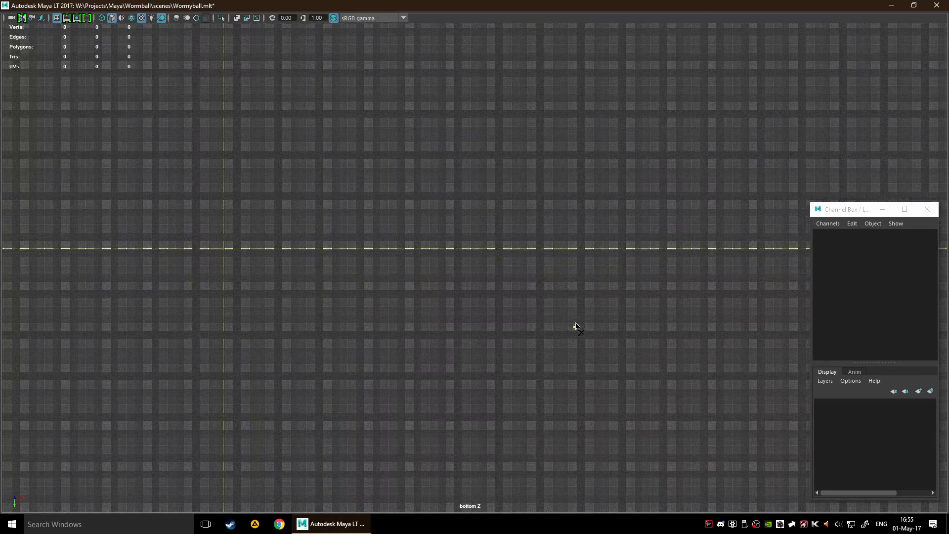
pyautogui.keyDown('alt'); pyautogui.moveTo(456, 280); pyautogui.dragTo(739, 396, button='middle'); pyautogui.keyUp('alt')
pyautogui.scroll(3, 570, 354)
pyautogui.keyDown('alt'); pyautogui.moveTo(525, 318); pyautogui.dragTo(529, 250, button='middle'); pyautogui.keyUp('alt')
pyautogui.scroll(3, 310, 266)
pyautogui.scroll(3, 427, 266)
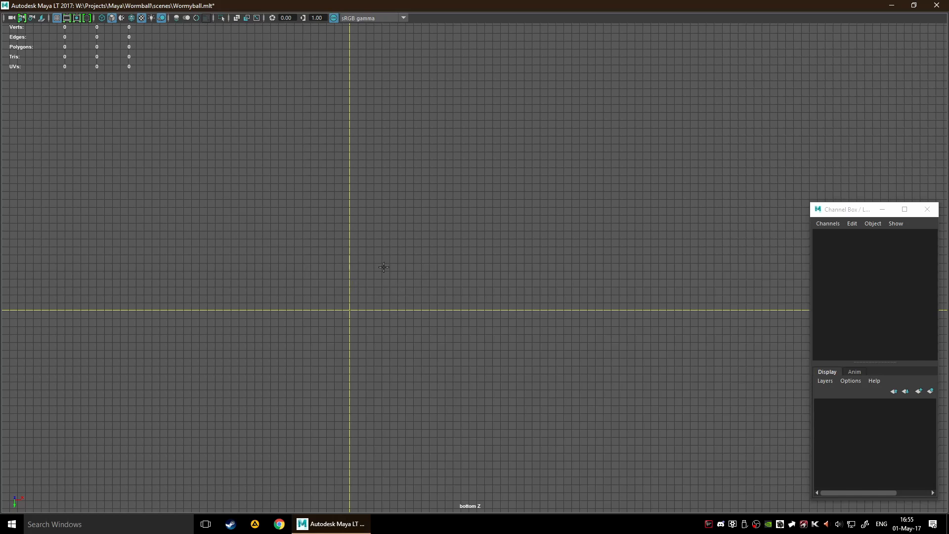
pyautogui.keyDown('alt'); pyautogui.moveTo(420, 280); pyautogui.dragTo(387, 272, button='middle'); pyautogui.keyUp('alt')
pyautogui.moveTo(92, 216)
pyautogui.mouseDown()
pyautogui.moveTo(53, 214)
pyautogui.moveTo(389, 153)
pyautogui.moveTo(778, 128)
pyautogui.moveTo(860, 113)
pyautogui.mouseUp()
# - Undo the last Quad Draw changes and delete the long strip as a whole object
pyautogui.hotkey('ctrl', 'z')
pyautogui.hotkey('ctrl', 'z')
pyautogui.hotkey('ctrl', 'z')
pyautogui.scroll(-1, 511, 208)
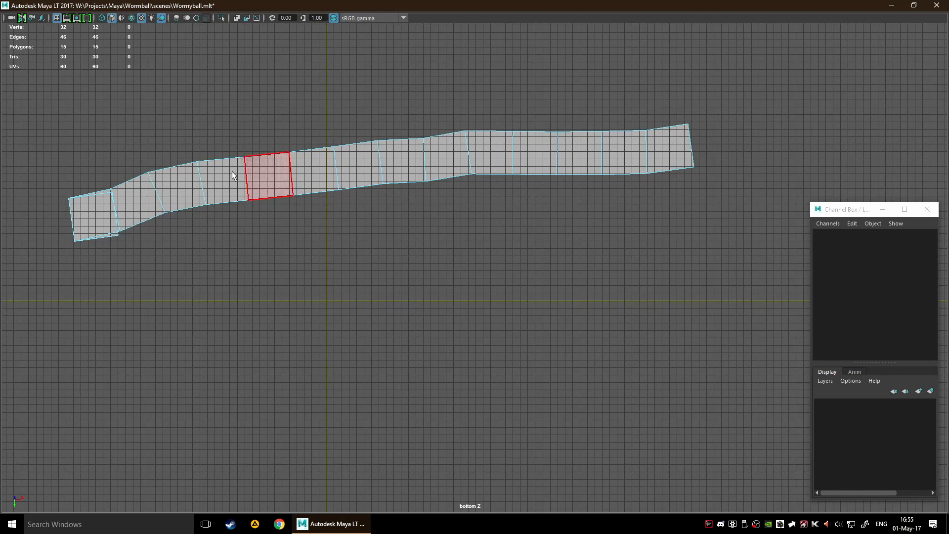
pyautogui.press('F8')
pyautogui.press('Delete')
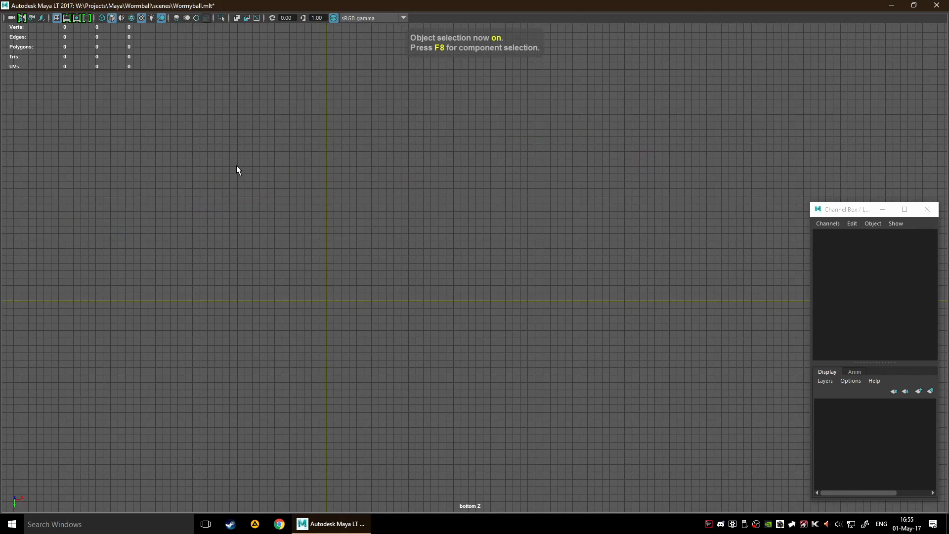
# - Place Quad Draw dots in pairs along two roughly parallel wavy rows running across the grid
pyautogui.click(128, 157)
pyautogui.click(117, 198)
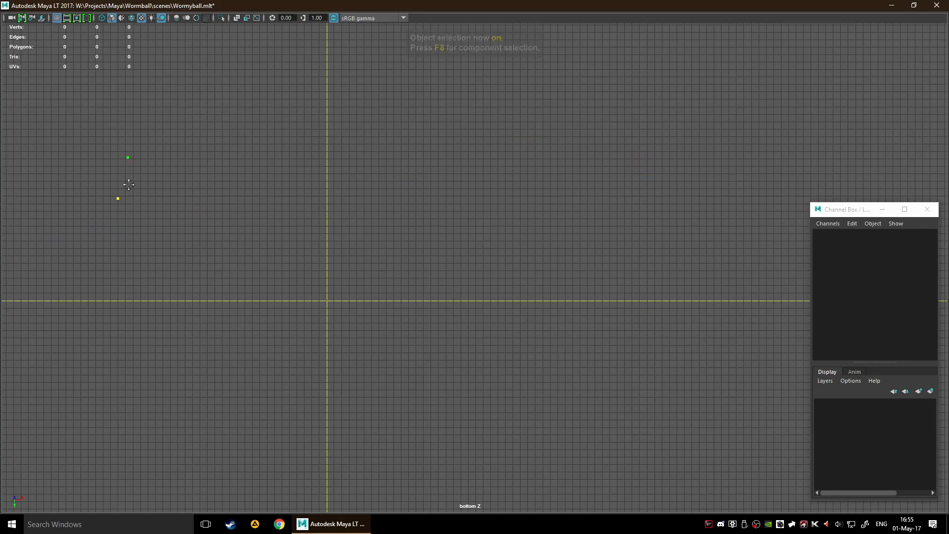
pyautogui.click(175, 160)
pyautogui.click(256, 163)
pyautogui.click(262, 191)
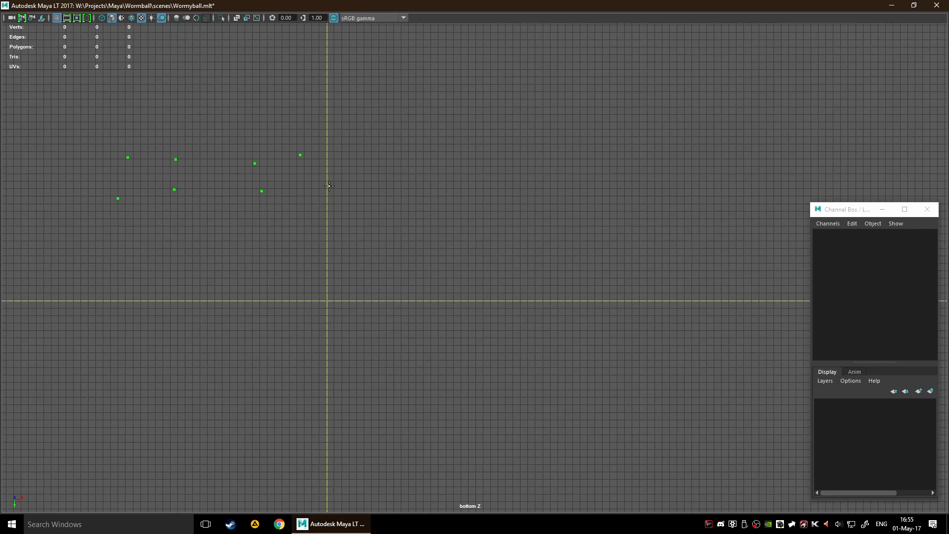
pyautogui.click(419, 123)
pyautogui.click(523, 145)
pyautogui.keyDown('alt'); pyautogui.moveTo(722, 128); pyautogui.dragTo(577, 155, button='middle'); pyautogui.keyUp('alt')
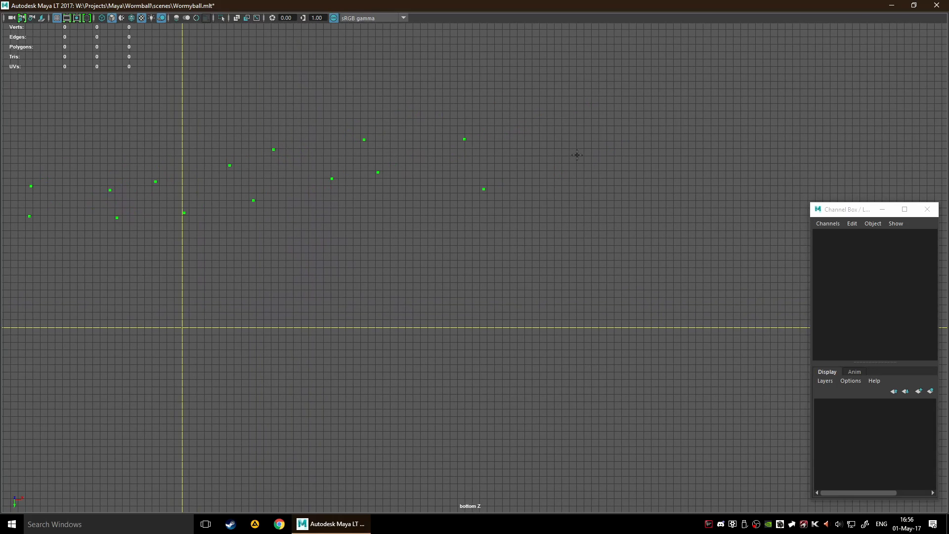
pyautogui.keyDown('alt'); pyautogui.moveTo(718, 246); pyautogui.dragTo(646, 202, button='middle'); pyautogui.keyUp('alt')
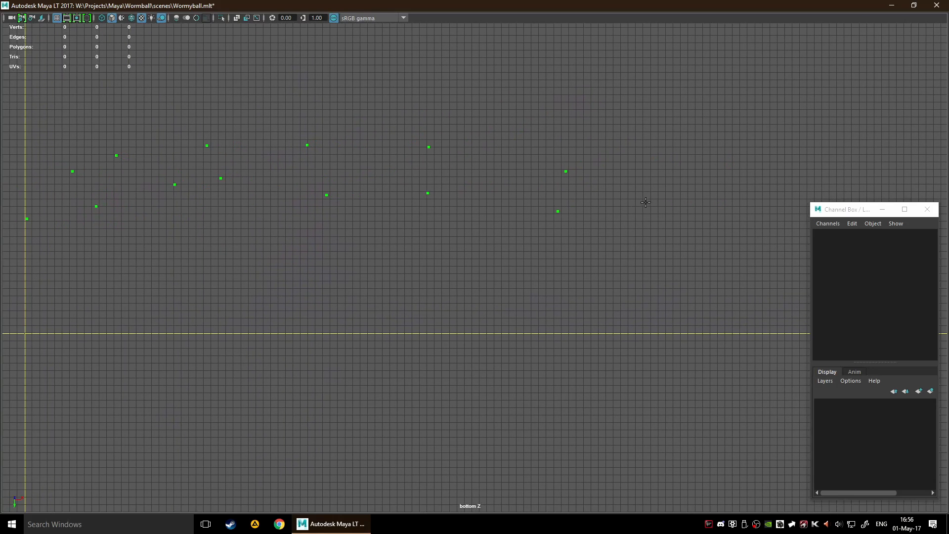
pyautogui.keyDown('alt'); pyautogui.moveTo(437, 256); pyautogui.dragTo(665, 245, button='middle'); pyautogui.keyUp('alt')
pyautogui.scroll(-1, 665, 244)
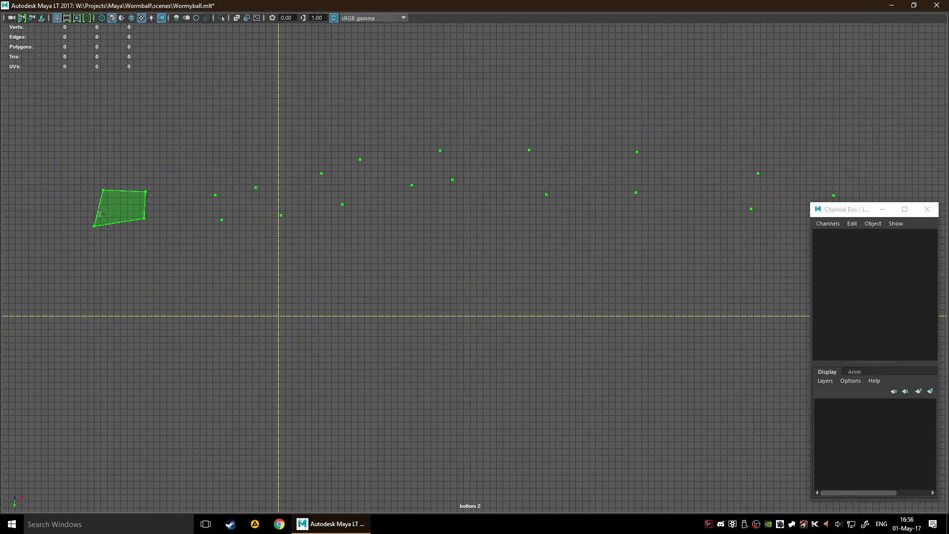
# - Fill the dot pairs with a continuous strip of ten quads, undoing the quads that connect the wrong dots
pyautogui.keyDown('shift'); pyautogui.moveTo(122, 207); pyautogui.dragTo(481, 174); pyautogui.keyUp('shift')
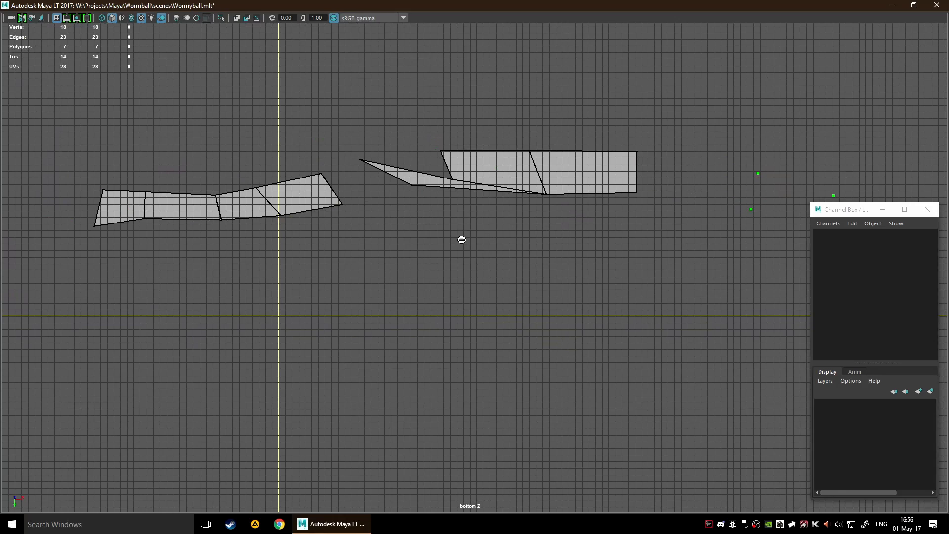
pyautogui.hotkey('ctrl', 'z')
pyautogui.hotkey('ctrl', 'z')
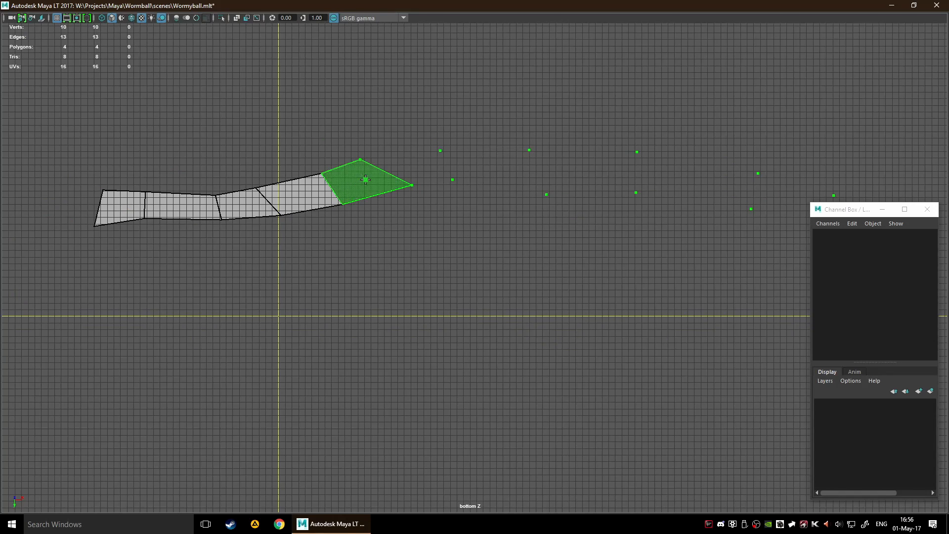
pyautogui.moveTo(366, 179)
pyautogui.keyDown('shift'); pyautogui.mouseDown()
pyautogui.moveTo(469, 160)
pyautogui.moveTo(783, 182)
pyautogui.mouseUp(); pyautogui.keyUp('shift')
# - Place nine more pairs of Quad Draw dots beyond the strip's far end, continuing its two wavy rows
pyautogui.scroll(-5, 785, 193)
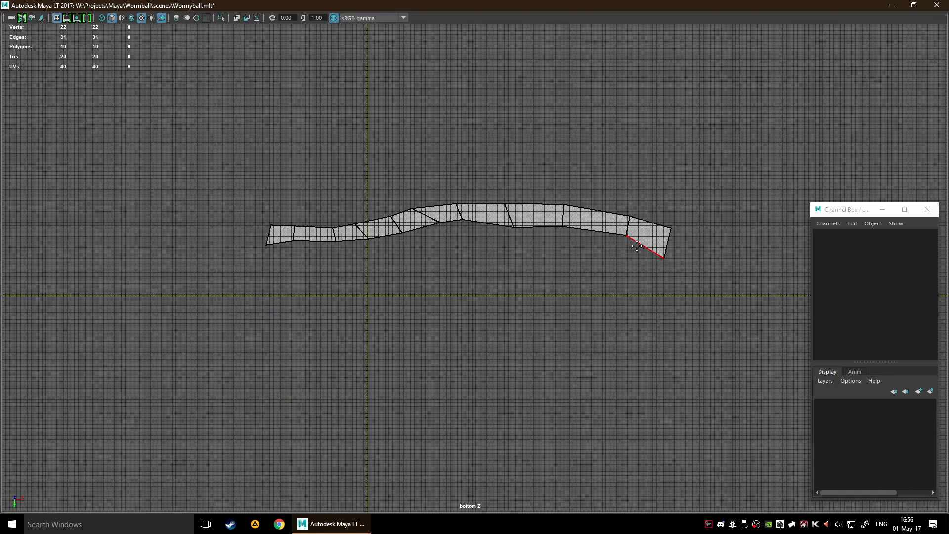
pyautogui.keyDown('alt'); pyautogui.moveTo(633, 241); pyautogui.dragTo(444, 228, button='middle'); pyautogui.keyUp('alt')
pyautogui.scroll(6, 538, 250)
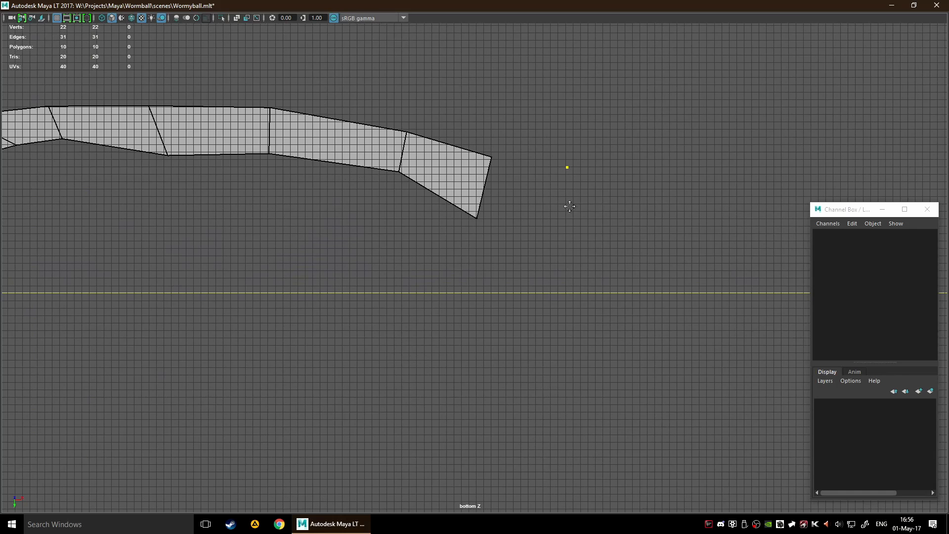
pyautogui.click(783, 168)
pyautogui.click(784, 228)
pyautogui.keyDown('alt'); pyautogui.moveTo(784, 228); pyautogui.dragTo(560, 245, button='middle'); pyautogui.keyUp('alt')
pyautogui.keyDown('alt'); pyautogui.moveTo(777, 224); pyautogui.dragTo(624, 211, button='middle'); pyautogui.keyUp('alt')
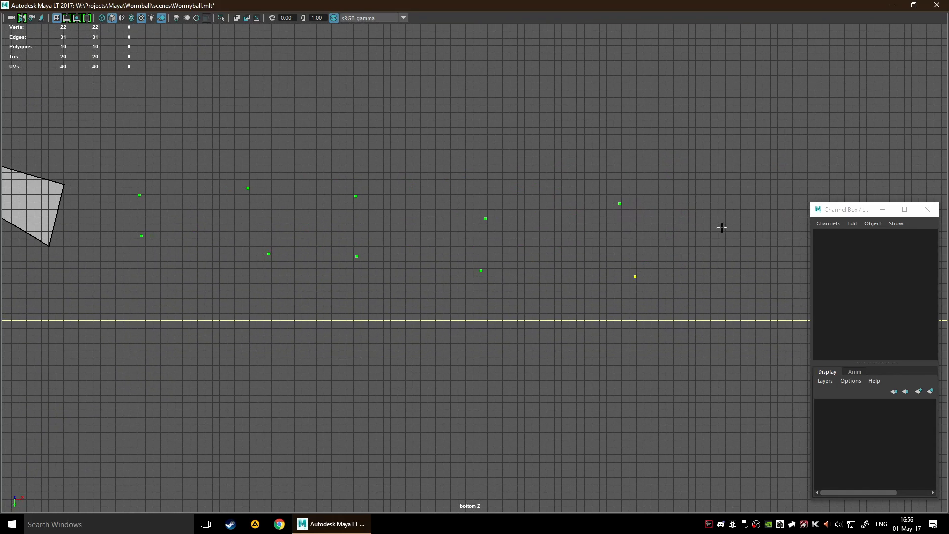
pyautogui.keyDown('alt'); pyautogui.moveTo(722, 227); pyautogui.dragTo(501, 230, button='middle'); pyautogui.keyUp('alt')
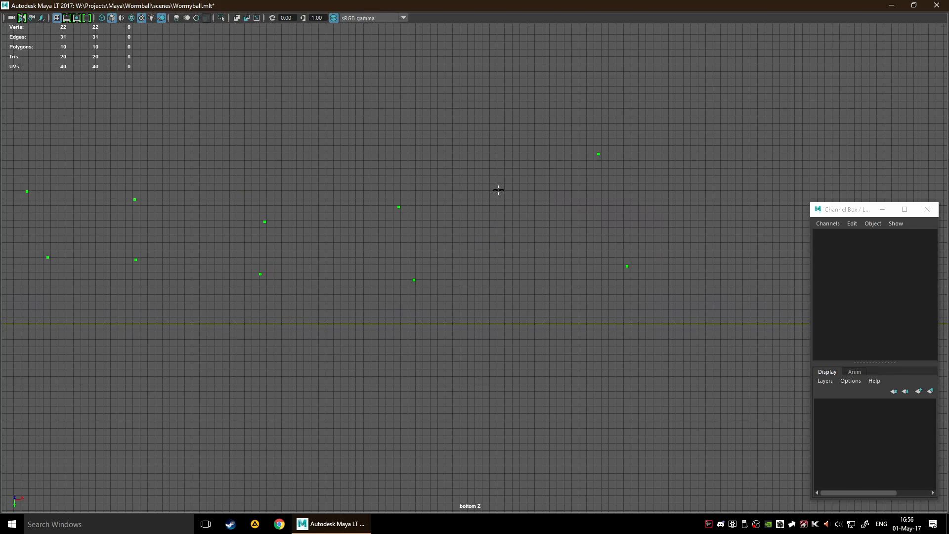
pyautogui.keyDown('alt'); pyautogui.moveTo(778, 169); pyautogui.dragTo(591, 197, button='middle'); pyautogui.keyUp('alt')
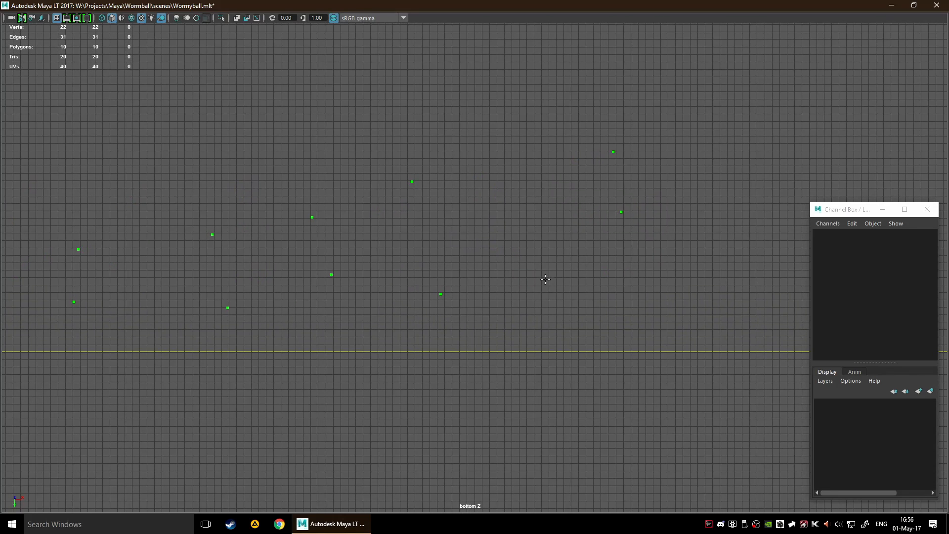
pyautogui.click(736, 163)
pyautogui.click(741, 232)
pyautogui.keyDown('alt'); pyautogui.moveTo(490, 285); pyautogui.dragTo(691, 250, button='middle'); pyautogui.keyUp('alt')
# - Fill the new dot pairs with quads, joining them to the end of the existing strip
pyautogui.scroll(-3, 691, 250)
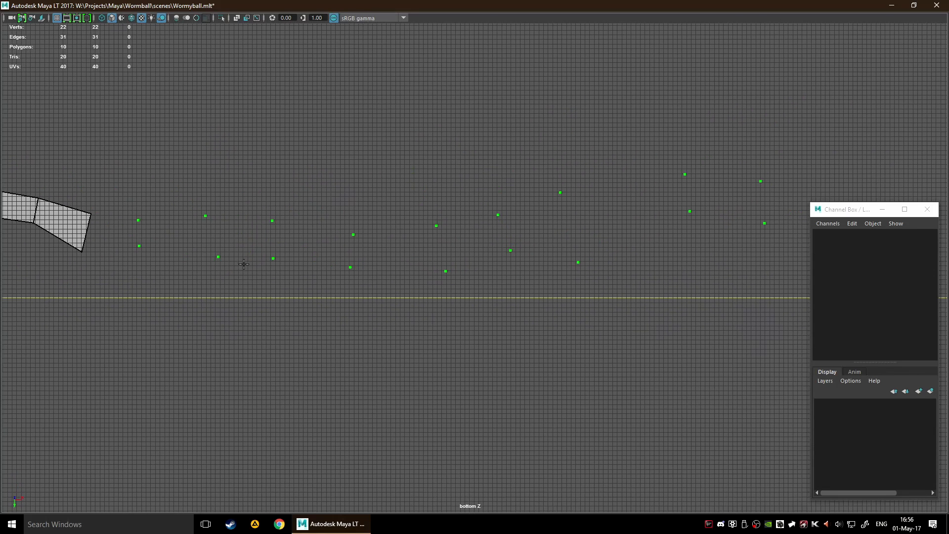
pyautogui.moveTo(131, 238)
pyautogui.keyDown('shift'); pyautogui.mouseDown()
pyautogui.moveTo(432, 243)
pyautogui.moveTo(706, 205)
pyautogui.mouseUp(); pyautogui.keyUp('shift')
pyautogui.keyDown('alt'); pyautogui.moveTo(546, 230); pyautogui.dragTo(141, 224, button='right'); pyautogui.keyUp('alt')
pyautogui.keyDown('alt'); pyautogui.moveTo(141, 224); pyautogui.dragTo(380, 183, button='middle'); pyautogui.keyUp('alt')
# - Extend the strip's whole lower border edge downward into two additional rows of quads
pyautogui.scroll(-5, 381, 183)
pyautogui.scroll(6, 502, 252)
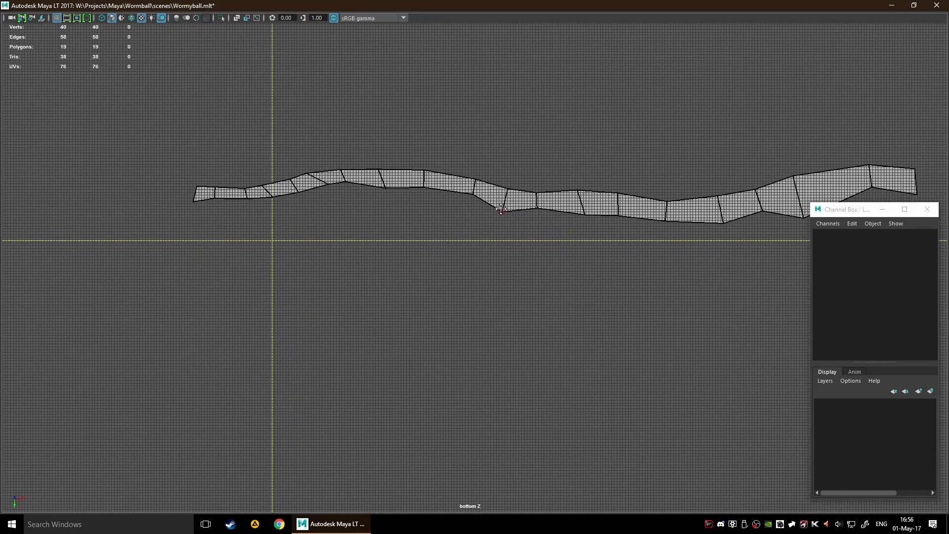
pyautogui.press('Tab')
pyautogui.moveTo(493, 210); pyautogui.dragTo(507, 286, button='middle')
pyautogui.scroll(-3, 527, 316)
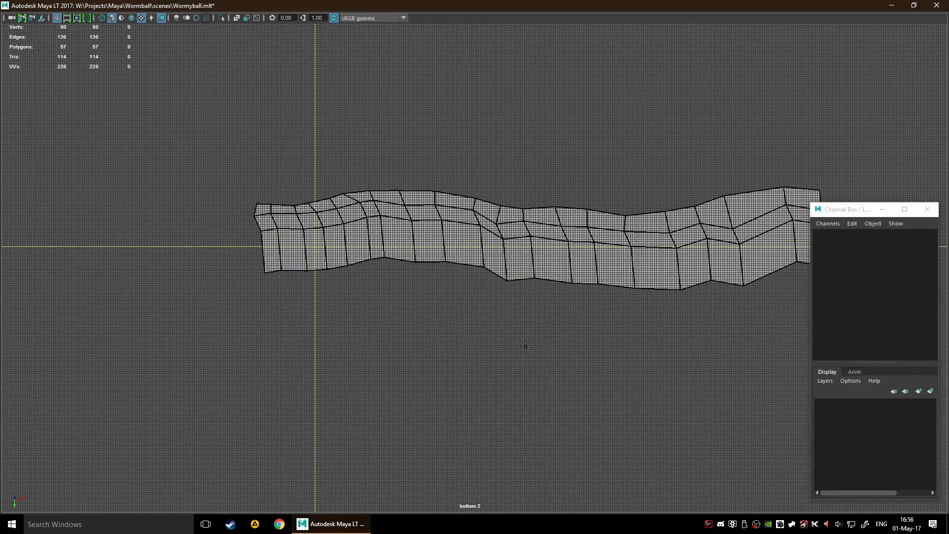
# - Switch to the perspective view and extend the mesh's long lower border by one more row of quads
pyautogui.keyDown('alt'); pyautogui.moveTo(526, 346); pyautogui.dragTo(413, 251, button='middle'); pyautogui.keyUp('alt')
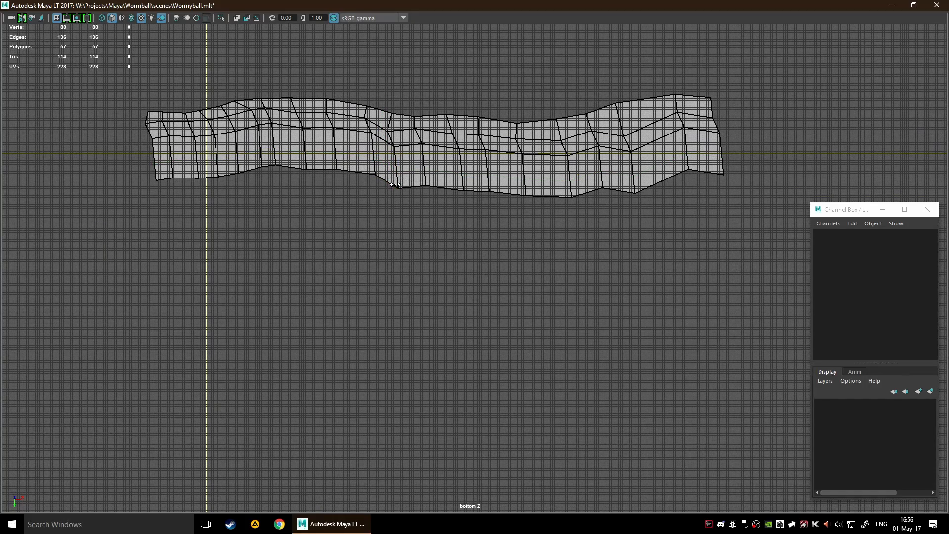
pyautogui.scroll(2, 395, 169)
pyautogui.scroll(-3, 424, 178)
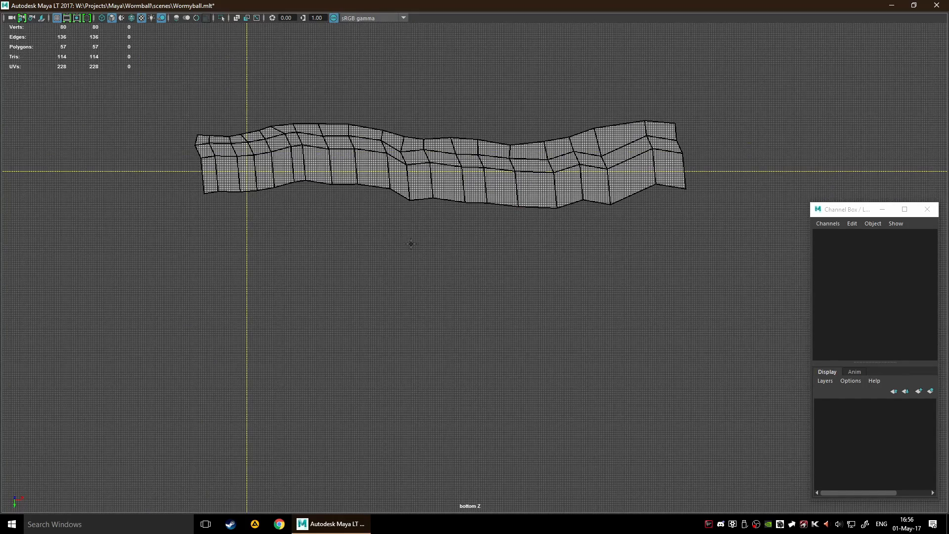
pyautogui.press('space')
pyautogui.press('space')
pyautogui.keyDown('alt'); pyautogui.moveTo(453, 165); pyautogui.dragTo(393, 151); pyautogui.keyUp('alt')
pyautogui.press('space')
pyautogui.keyDown('alt'); pyautogui.moveTo(678, 172); pyautogui.dragTo(630, 101); pyautogui.keyUp('alt')
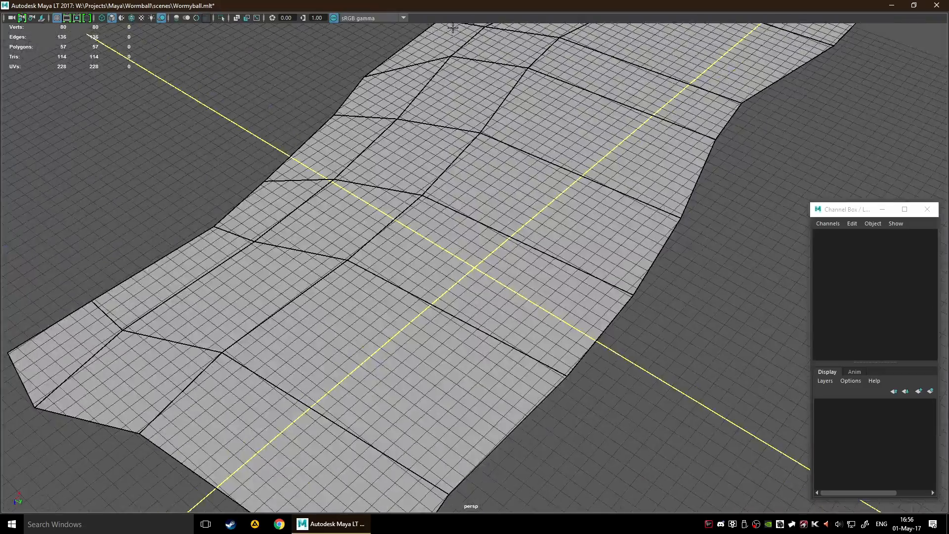
pyautogui.scroll(-8, 628, 99)
pyautogui.keyDown('alt'); pyautogui.moveTo(643, 126); pyautogui.dragTo(611, 170, button='middle'); pyautogui.keyUp('alt')
pyautogui.keyDown('alt'); pyautogui.moveTo(610, 170); pyautogui.dragTo(499, 297); pyautogui.keyUp('alt')
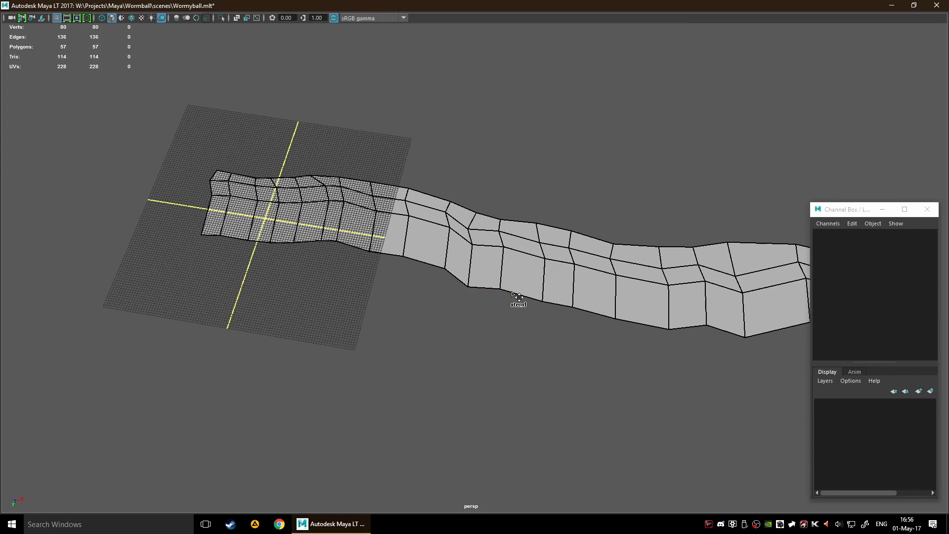
pyautogui.moveTo(514, 295)
pyautogui.mouseDown(button='middle')
pyautogui.moveTo(512, 330)
pyautogui.moveTo(462, 313)
pyautogui.mouseUp(button='middle')
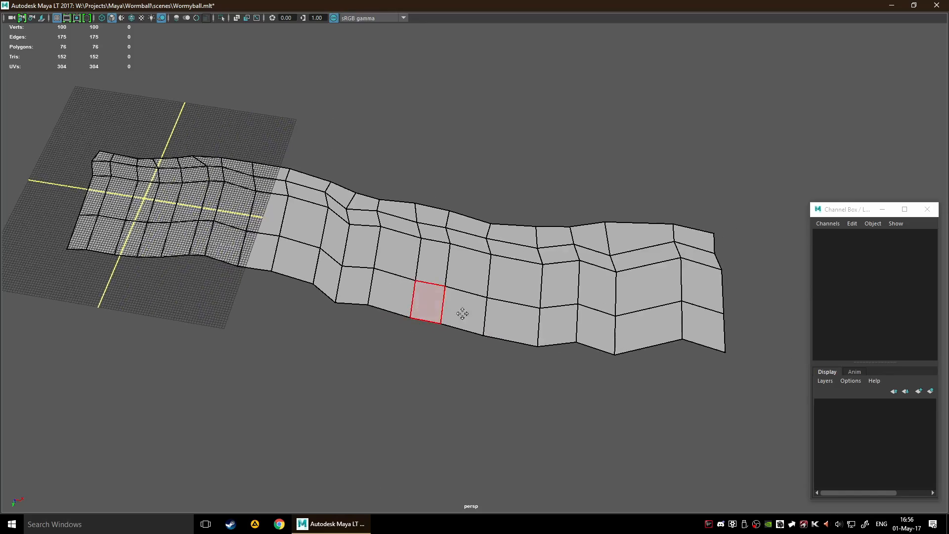
# - Pull the long border edge loop beside the narrow quad rows outward and down in the perspective view
pyautogui.keyDown('alt'); pyautogui.moveTo(463, 314); pyautogui.dragTo(592, 303); pyautogui.keyUp('alt')
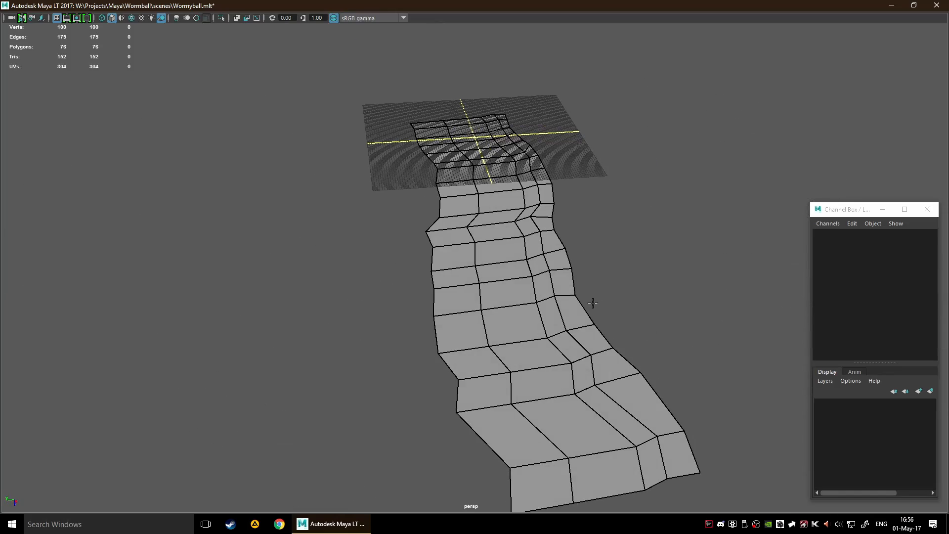
pyautogui.press('Tab')
pyautogui.keyDown('alt'); pyautogui.moveTo(660, 280); pyautogui.dragTo(636, 287); pyautogui.keyUp('alt')
pyautogui.press('Tab')
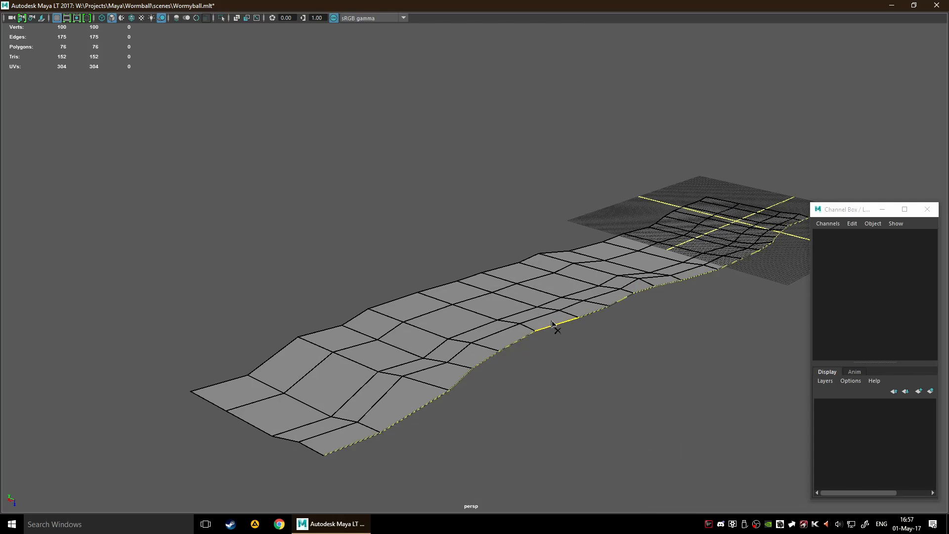
pyautogui.moveTo(556, 325)
pyautogui.mouseDown(button='middle')
pyautogui.moveTo(550, 342)
pyautogui.moveTo(559, 332)
pyautogui.mouseUp(button='middle')
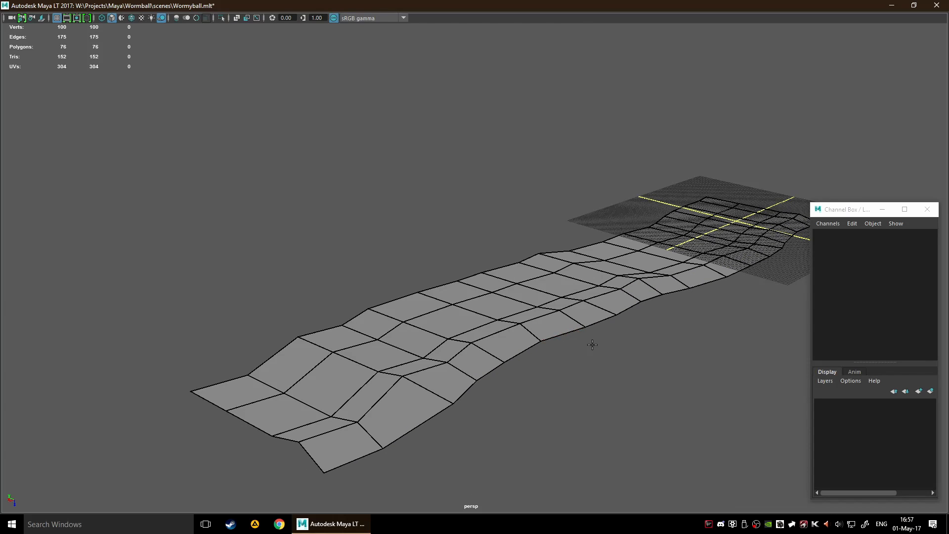
pyautogui.keyDown('alt'); pyautogui.moveTo(630, 357); pyautogui.dragTo(621, 324); pyautogui.keyUp('alt')
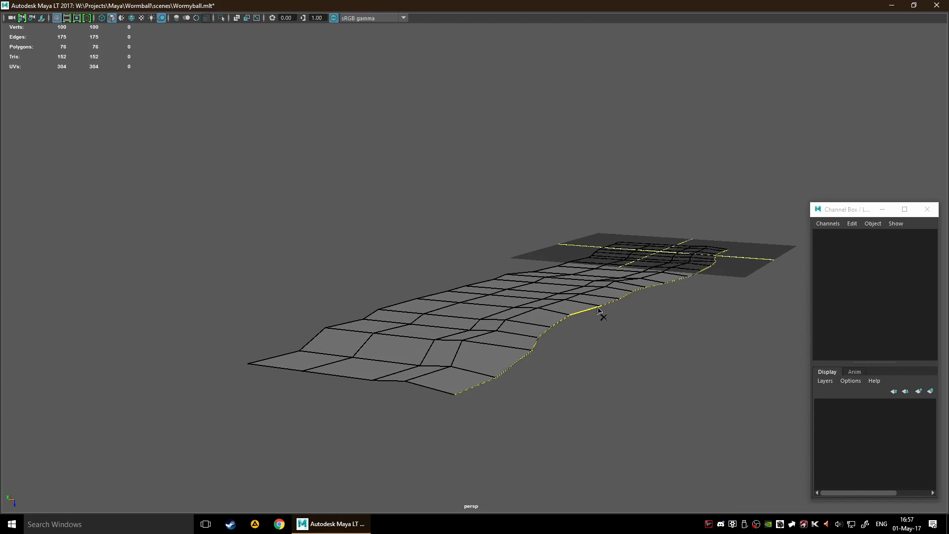
pyautogui.moveTo(603, 315)
pyautogui.mouseDown(button='middle')
pyautogui.moveTo(600, 337)
pyautogui.moveTo(607, 325)
pyautogui.mouseUp(button='middle')
# - Move the interior edge loops near the lowered border to shape a raised ridge along the mesh
pyautogui.moveTo(481, 336)
pyautogui.mouseDown(button='middle')
pyautogui.moveTo(481, 347)
pyautogui.moveTo(470, 328)
pyautogui.mouseUp(button='middle')
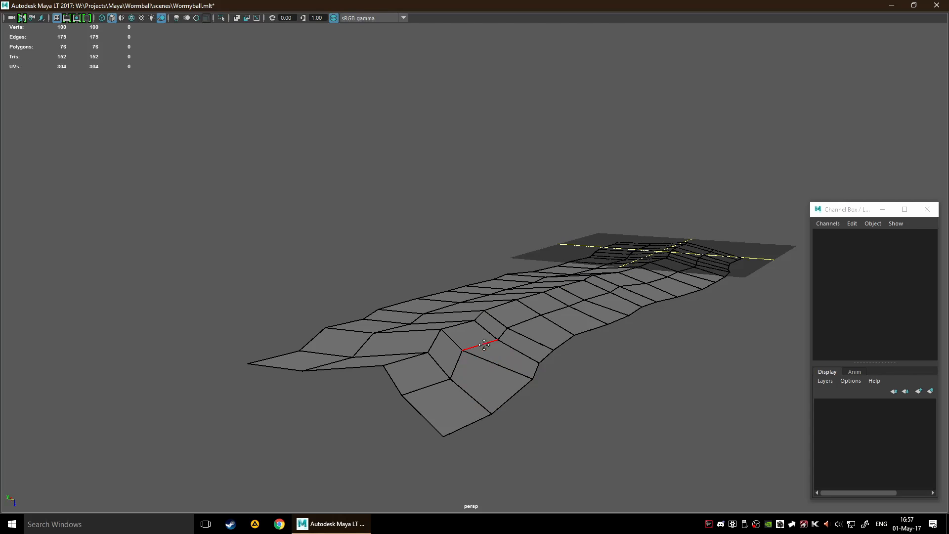
pyautogui.moveTo(483, 346); pyautogui.dragTo(490, 334, button='middle')
pyautogui.keyDown('alt'); pyautogui.moveTo(442, 392); pyautogui.dragTo(559, 375); pyautogui.keyUp('alt')
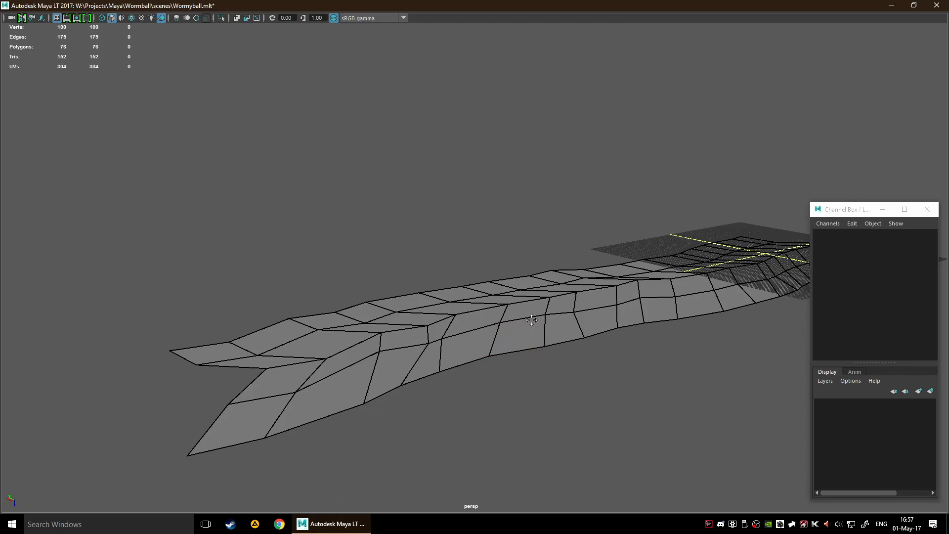
# - Insert an edge loop with Quad Draw along the mesh's length, close to its long outer border
pyautogui.keyDown('alt'); pyautogui.moveTo(643, 390); pyautogui.dragTo(531, 377); pyautogui.keyUp('alt')
pyautogui.scroll(-5, 525, 374)
pyautogui.keyDown('ctrl'); pyautogui.click(355, 386); pyautogui.keyUp('ctrl')
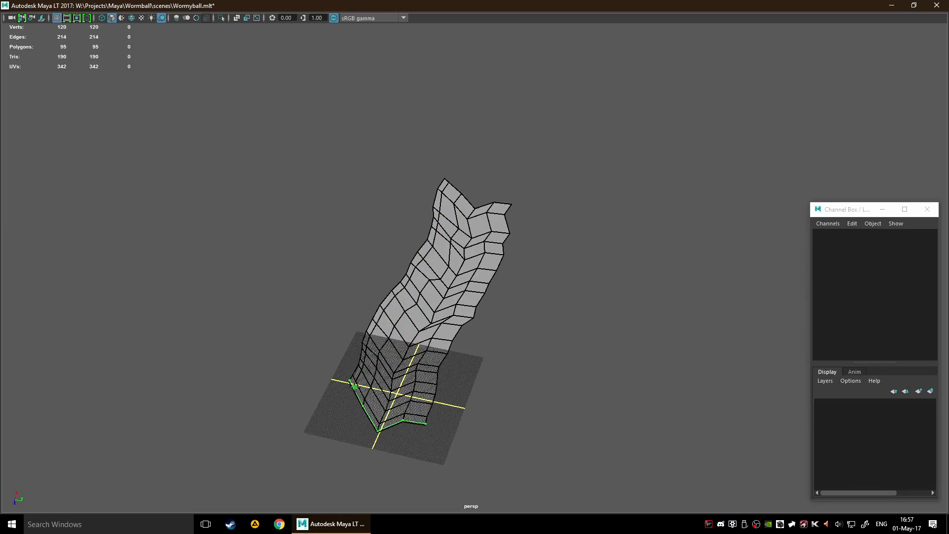
# - Shift the lengthwise edge loops around the inserted loop to reshape that side of the mesh
pyautogui.scroll(3, 557, 348)
pyautogui.keyDown('alt'); pyautogui.moveTo(234, 237); pyautogui.dragTo(407, 327); pyautogui.keyUp('alt')
pyautogui.moveTo(420, 308); pyautogui.dragTo(441, 319, button='middle')
pyautogui.moveTo(397, 367)
pyautogui.keyDown('alt'); pyautogui.mouseDown()
pyautogui.moveTo(497, 394)
pyautogui.moveTo(412, 359)
pyautogui.mouseUp(); pyautogui.keyUp('alt')
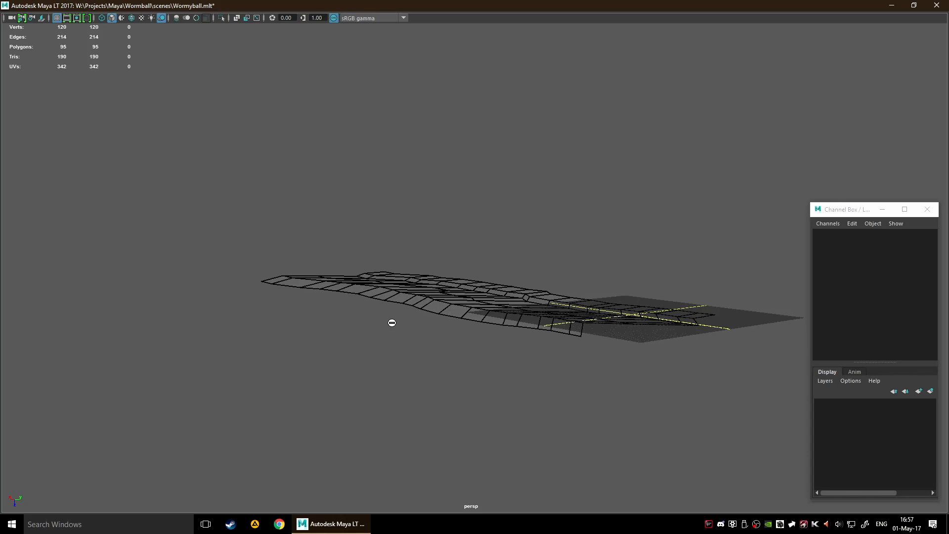
pyautogui.moveTo(396, 300); pyautogui.dragTo(385, 295, button='middle')
pyautogui.moveTo(394, 358)
pyautogui.keyDown('alt'); pyautogui.mouseDown()
pyautogui.moveTo(388, 393)
pyautogui.moveTo(487, 381)
pyautogui.moveTo(494, 403)
pyautogui.mouseUp(); pyautogui.keyUp('alt')
pyautogui.moveTo(536, 358); pyautogui.dragTo(529, 353, button='middle')
# - Leave Quad Draw, select only the long border edges beside the inserted loop, move them outward and deselect
pyautogui.press('q')
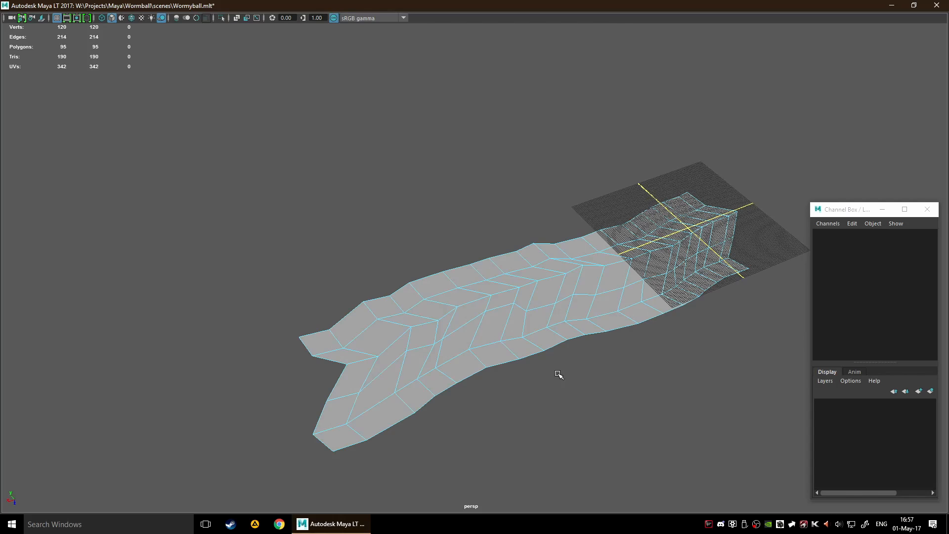
pyautogui.click(503, 365)
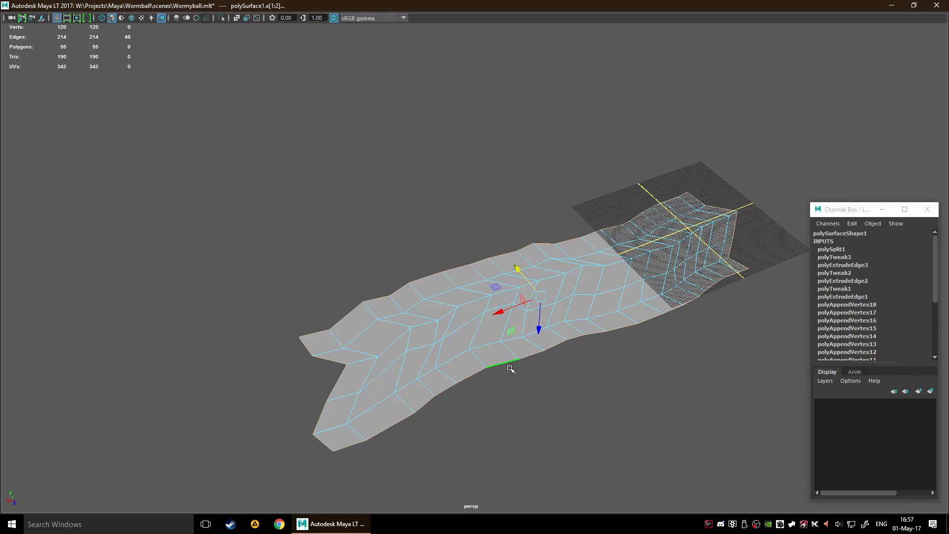
pyautogui.click(495, 416)
pyautogui.click(357, 444)
pyautogui.keyDown('shift'); pyautogui.doubleClick(747, 272); pyautogui.keyUp('shift')
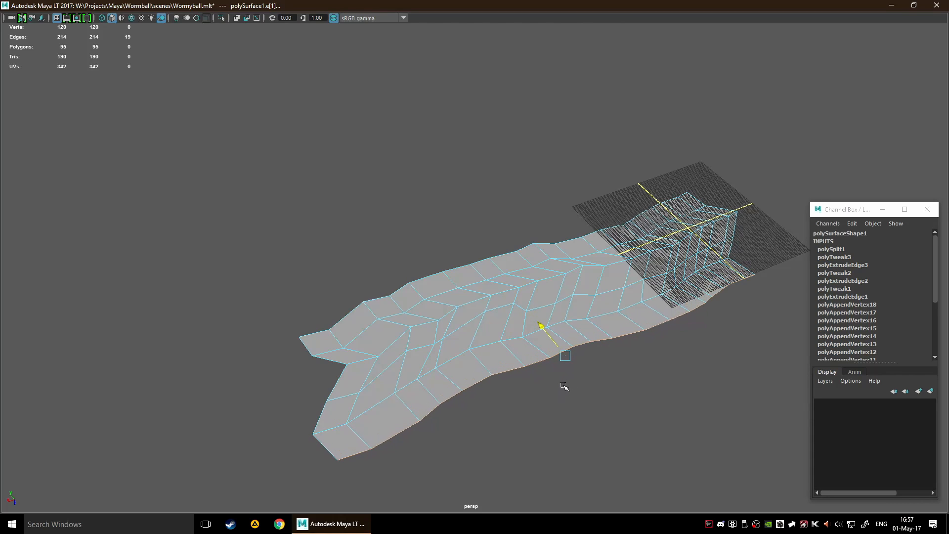
pyautogui.moveTo(558, 373); pyautogui.dragTo(574, 420)
pyautogui.keyDown('alt'); pyautogui.moveTo(584, 289); pyautogui.dragTo(439, 376); pyautogui.keyUp('alt')
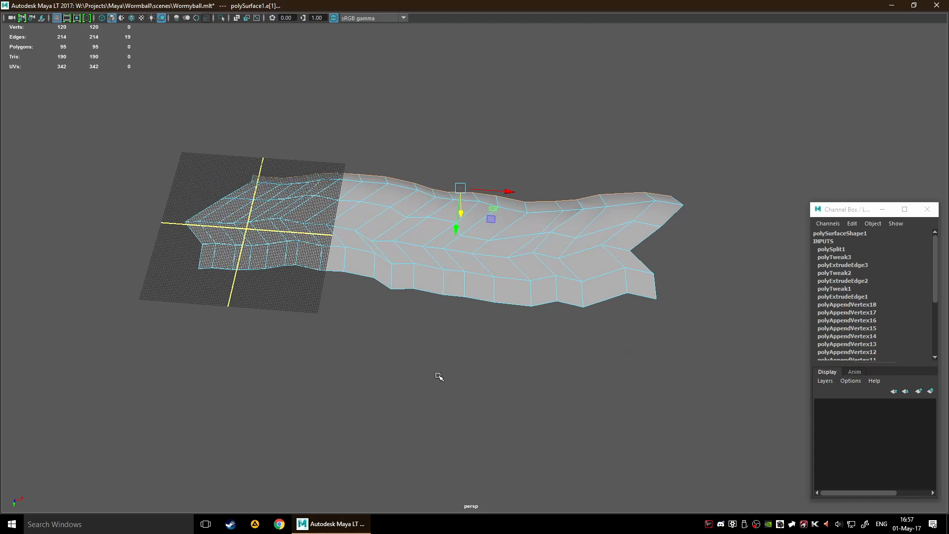
pyautogui.click(439, 377)
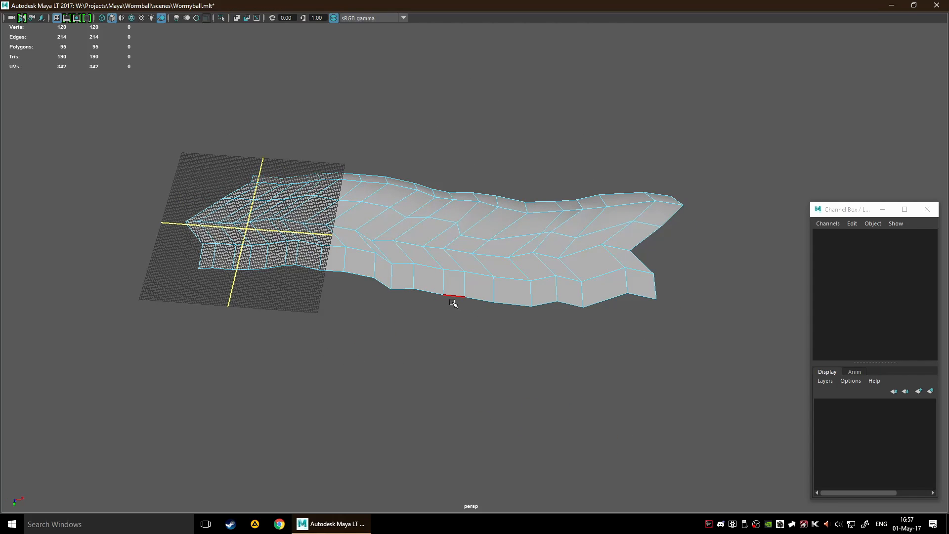
# - Extend the opposite long border with Quad Draw by three rows of quads, one narrow and two much longer
pyautogui.hotkey('ctrl', 'shift', 'q')
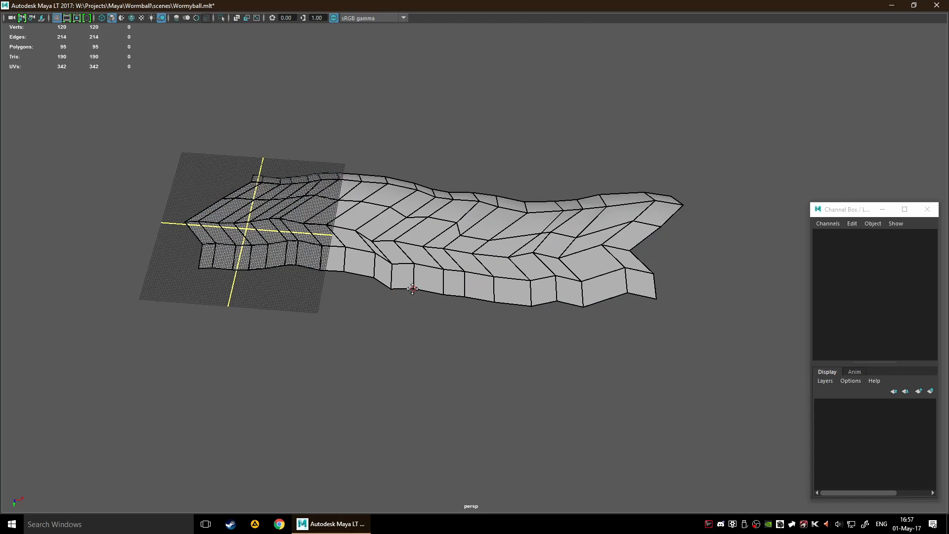
pyautogui.moveTo(402, 296); pyautogui.dragTo(401, 321)
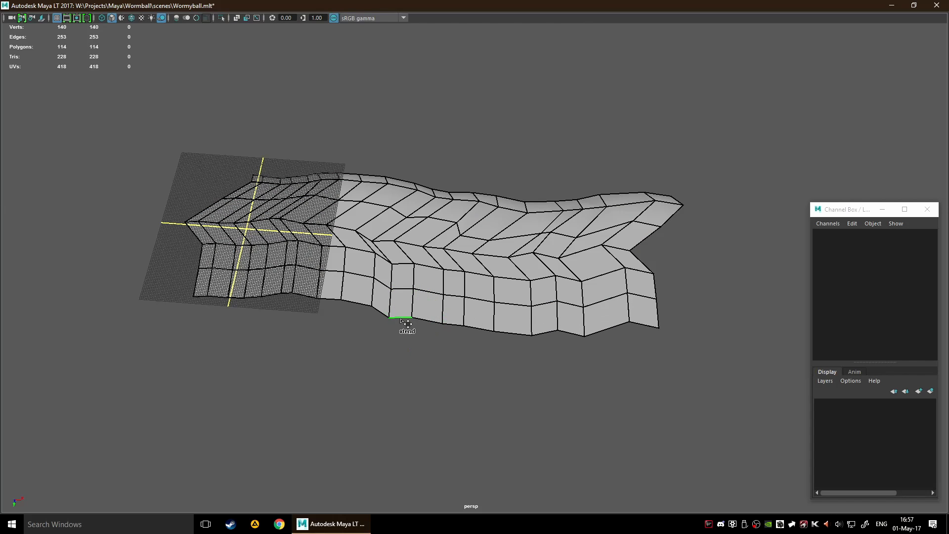
pyautogui.moveTo(401, 320)
pyautogui.mouseDown(button='middle')
pyautogui.moveTo(411, 391)
pyautogui.moveTo(393, 460)
pyautogui.moveTo(350, 285)
pyautogui.mouseUp(button='middle')
pyautogui.scroll(-5, 376, 457)
pyautogui.scroll(3, 374, 272)
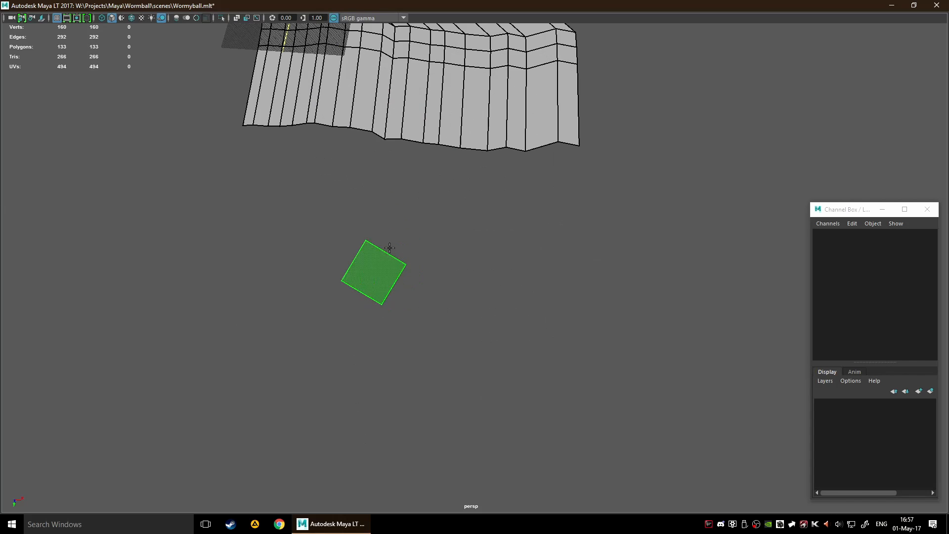
pyautogui.moveTo(390, 139)
pyautogui.mouseDown(button='middle')
pyautogui.moveTo(375, 322)
pyautogui.moveTo(394, 373)
pyautogui.mouseUp(button='middle')
pyautogui.scroll(-6, 445, 356)
pyautogui.moveTo(572, 310)
pyautogui.keyDown('alt'); pyautogui.mouseDown()
pyautogui.moveTo(460, 237)
pyautogui.moveTo(461, 260)
pyautogui.moveTo(732, 248)
pyautogui.mouseUp(); pyautogui.keyUp('alt')
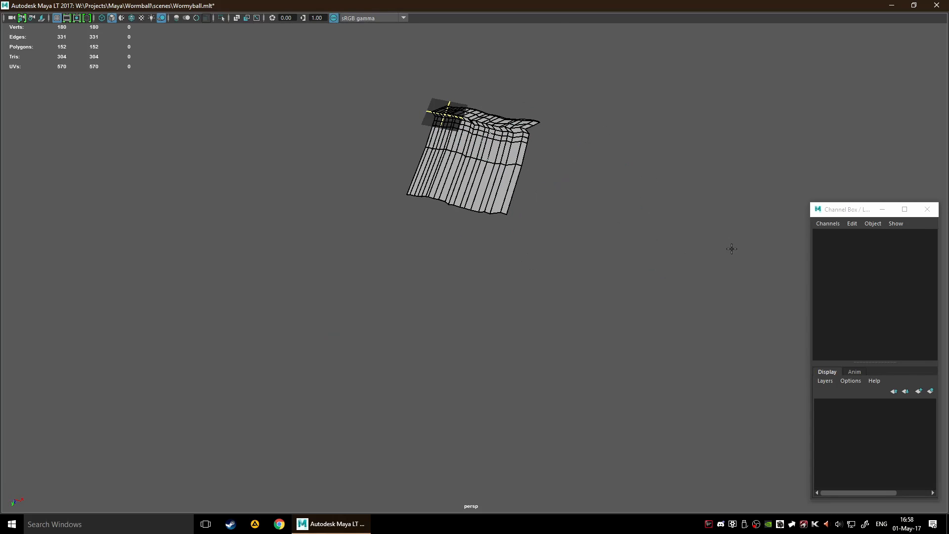
# - Switch to object selection, deselect the mesh and examine the whole extended sheet in the perspective view
pyautogui.press('F8')
pyautogui.keyDown('alt'); pyautogui.moveTo(631, 254); pyautogui.dragTo(549, 241); pyautogui.keyUp('alt')
pyautogui.press('space')
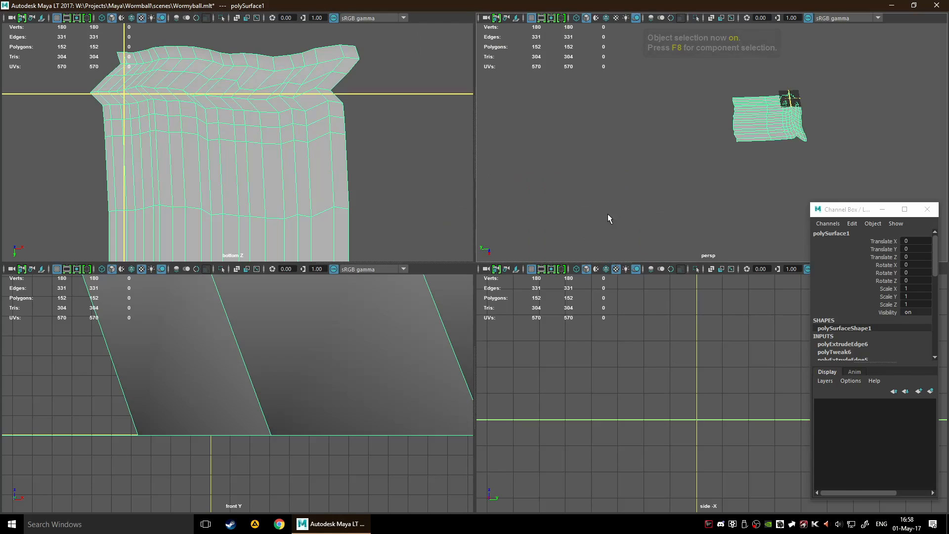
pyautogui.scroll(10, 638, 194)
pyautogui.scroll(-5, 717, 148)
pyautogui.press('space')
pyautogui.click(503, 162)
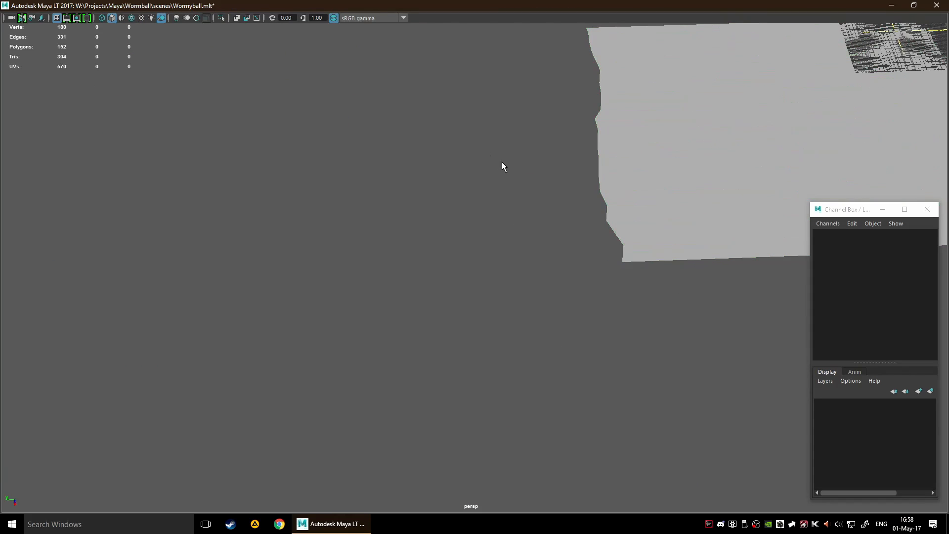
pyautogui.scroll(-5, 566, 182)
pyautogui.keyDown('alt'); pyautogui.moveTo(566, 182); pyautogui.dragTo(361, 301, button='middle'); pyautogui.keyUp('alt')
pyautogui.keyDown('alt'); pyautogui.moveTo(464, 301); pyautogui.dragTo(590, 268); pyautogui.keyUp('alt')
# - Inspect polySurface1 and loftedSurface1 in the Outliner, then clear the selection
pyautogui.hotkey('shift', 'o')
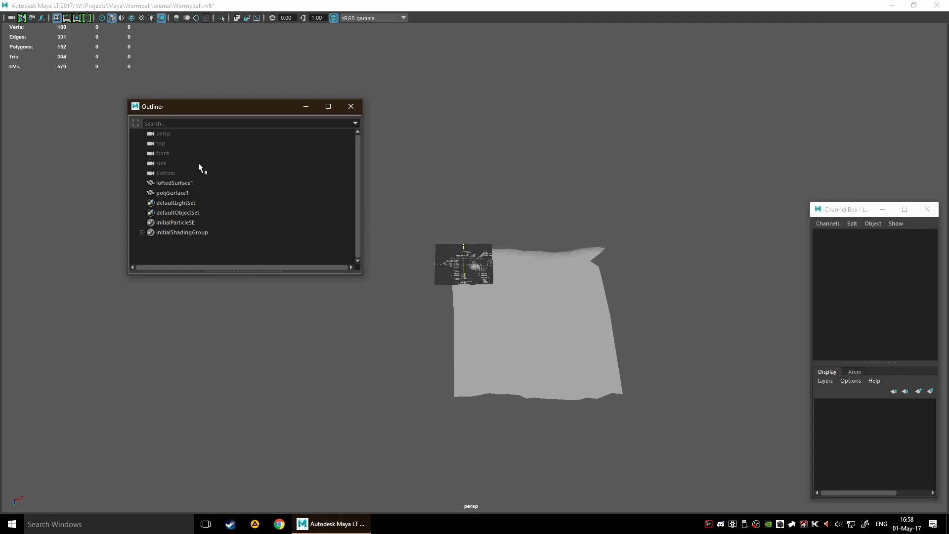
pyautogui.click(179, 195)
pyautogui.click(176, 181)
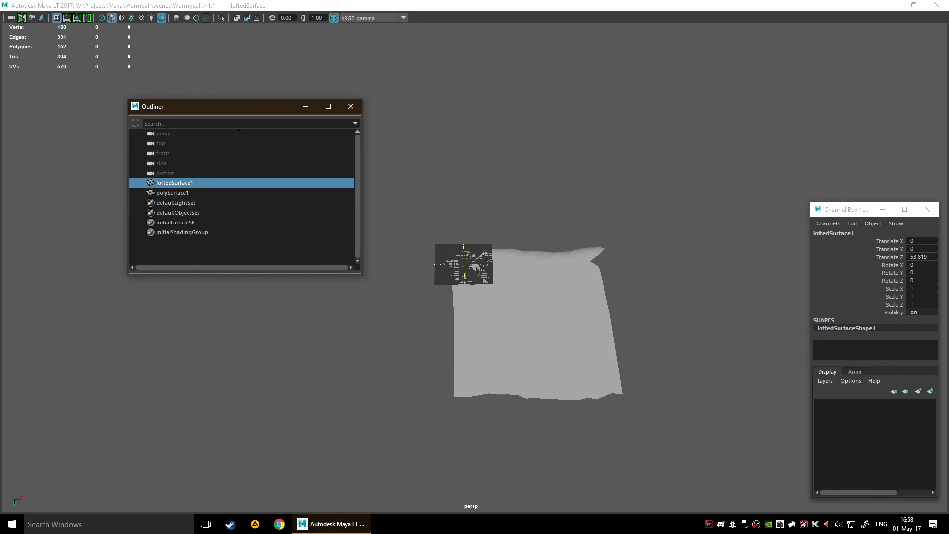
pyautogui.click(293, 332)
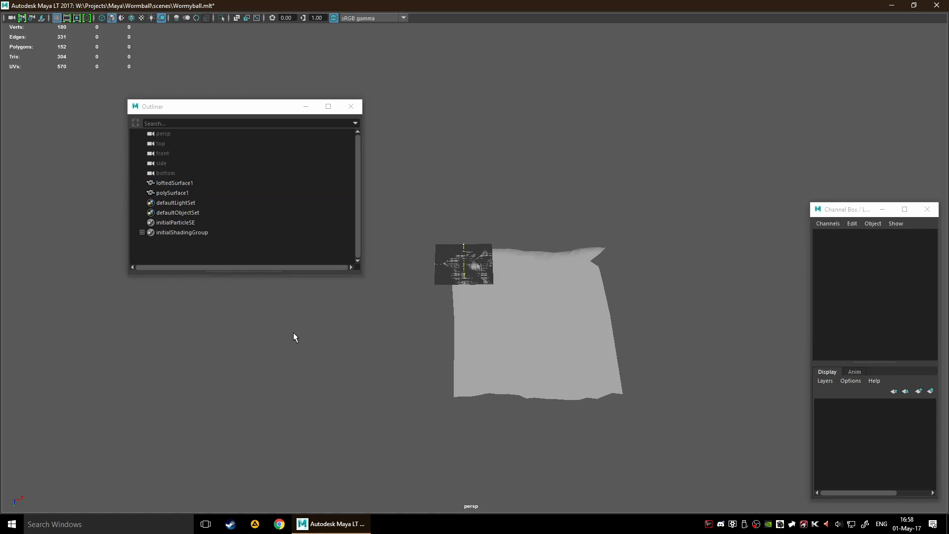
# - Undo all the Quad Draw modelling back to before the first quads of polySurface1 were made
pyautogui.hotkey('ctrl', 'z')
pyautogui.hotkey('ctrl', 'z')
pyautogui.hotkey('ctrl', 'z')
pyautogui.hotkey('ctrl', 'z')
pyautogui.hotkey('ctrl', 'z')
pyautogui.hotkey('ctrl', 'z')
pyautogui.hotkey('ctrl', 'z')
pyautogui.hotkey('ctrl', 'z')
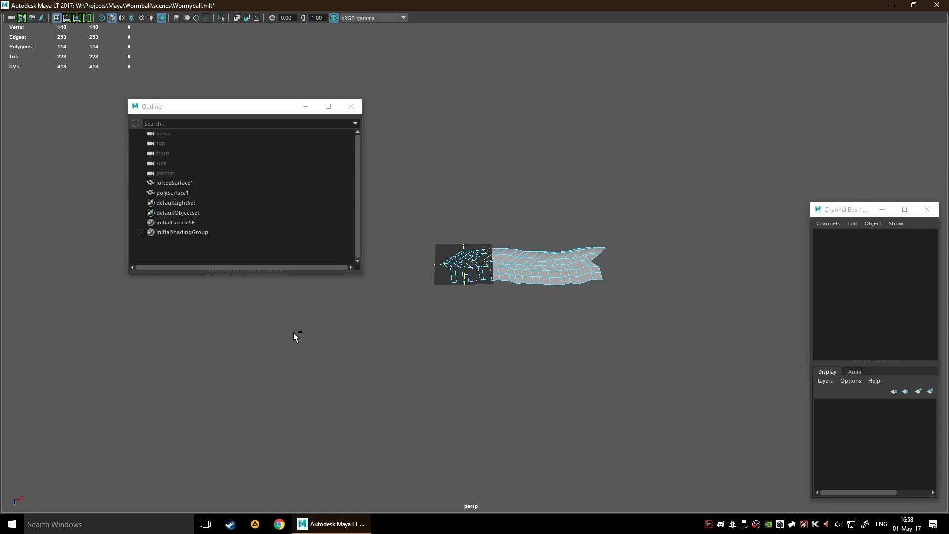
pyautogui.hotkey('ctrl', 'z')
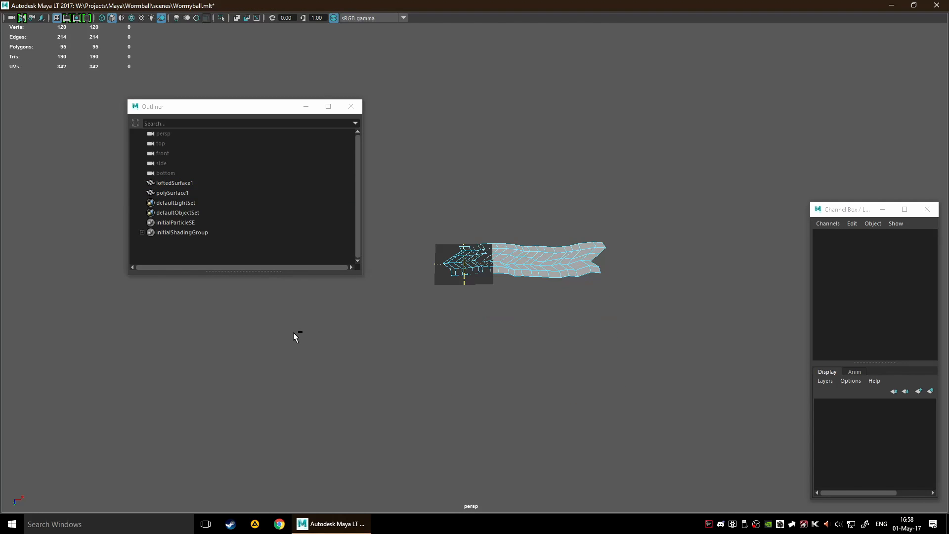
pyautogui.hotkey('ctrl', 'z')
pyautogui.hotkey('ctrl', 'z')
pyautogui.hotkey('ctrl', 'z')
pyautogui.hotkey('ctrl', 'z')
pyautogui.hotkey('ctrl', 'z')
pyautogui.hotkey('ctrl', 'z')
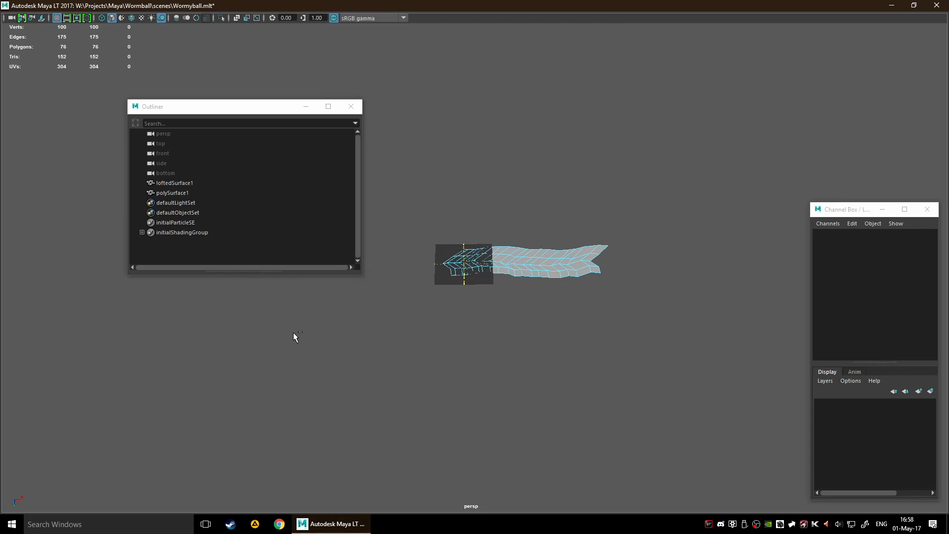
pyautogui.hotkey('ctrl', 'z')
pyautogui.hotkey('ctrl', 'z')
pyautogui.hotkey('ctrl', 'z')
pyautogui.hotkey('ctrl', 'z')
pyautogui.hotkey('ctrl', 'z')
pyautogui.hotkey('ctrl', 'z')
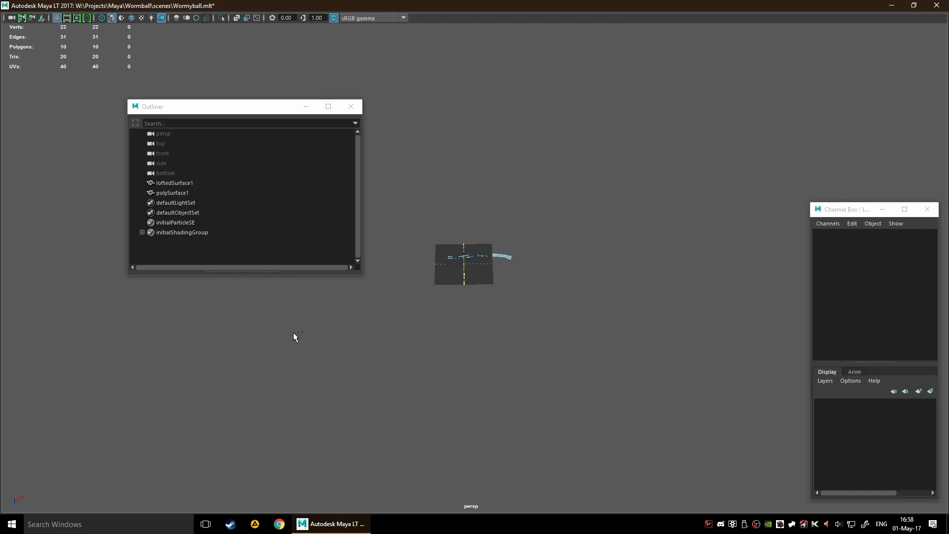
pyautogui.hotkey('ctrl', 'z')
pyautogui.hotkey('ctrl', 'z')
pyautogui.hotkey('ctrl', 'z')
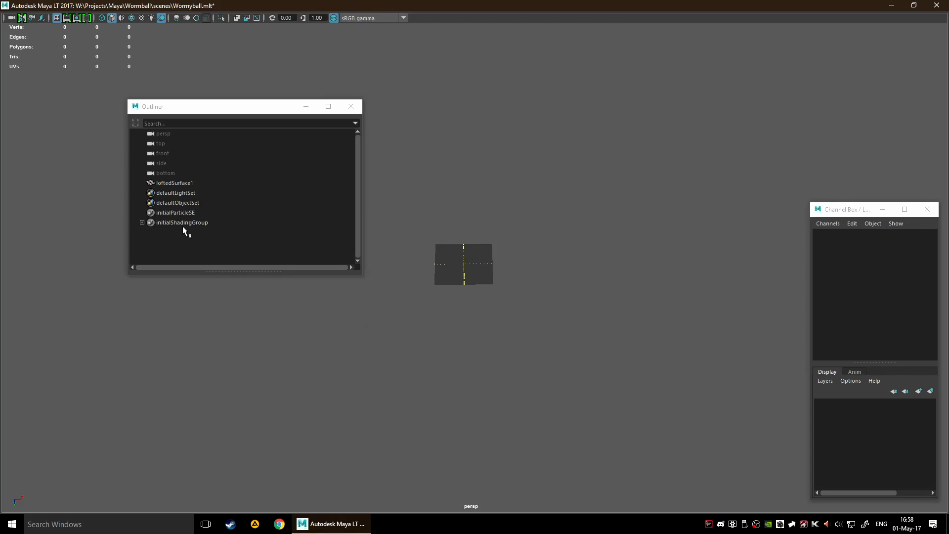
# - Check what the scene still contains by selecting loftedSurface1 in the Outliner, and close the Outliner
pyautogui.click(179, 183)
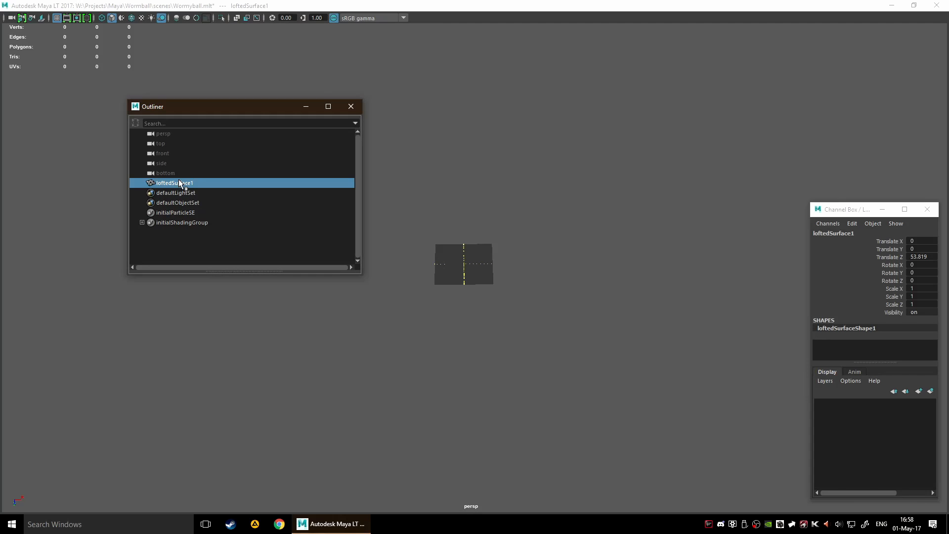
pyautogui.click(445, 300)
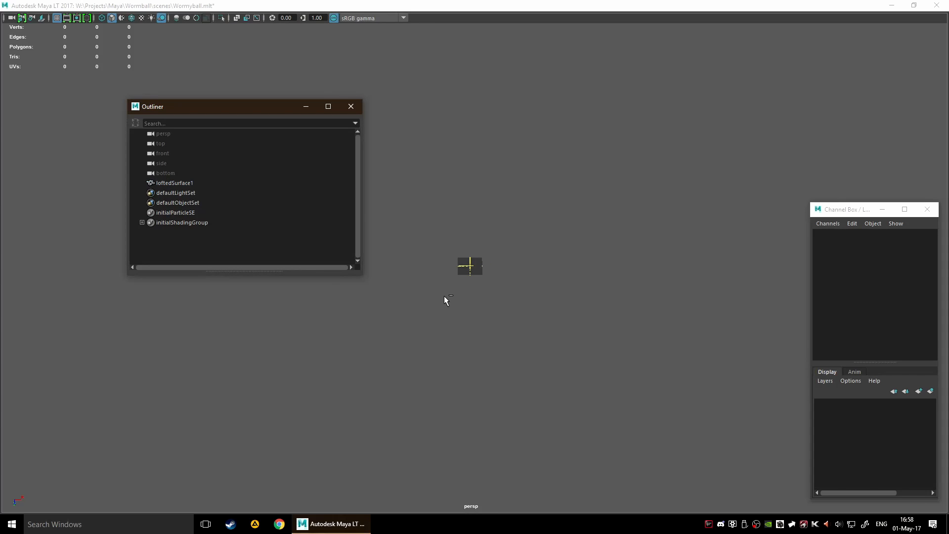
pyautogui.click(351, 106)
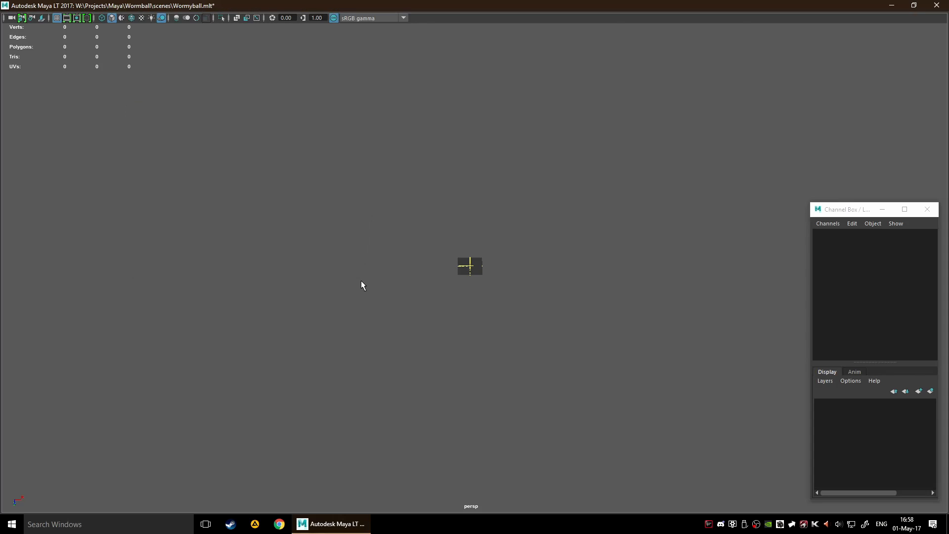
pyautogui.hotkey('shift', 'o')
pyautogui.click(335, 89)
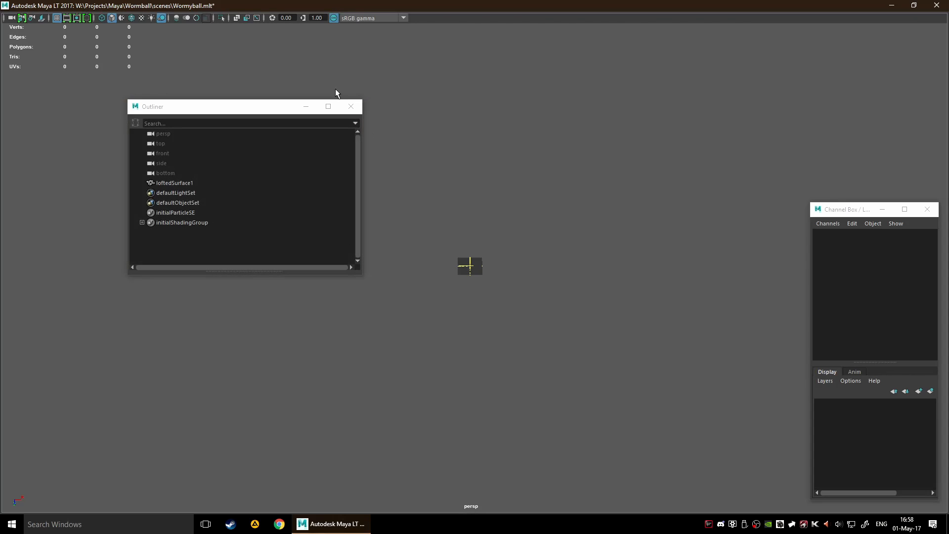
pyautogui.click(359, 103)
# - Reopen the scene Wormyball.mlt without saving the current changes
pyautogui.press('space')
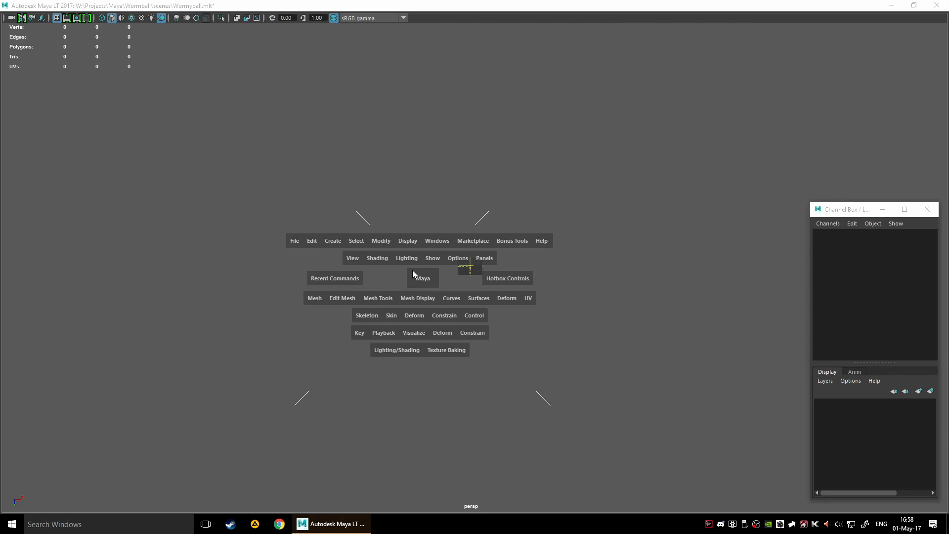
pyautogui.click(295, 242)
pyautogui.click(326, 271)
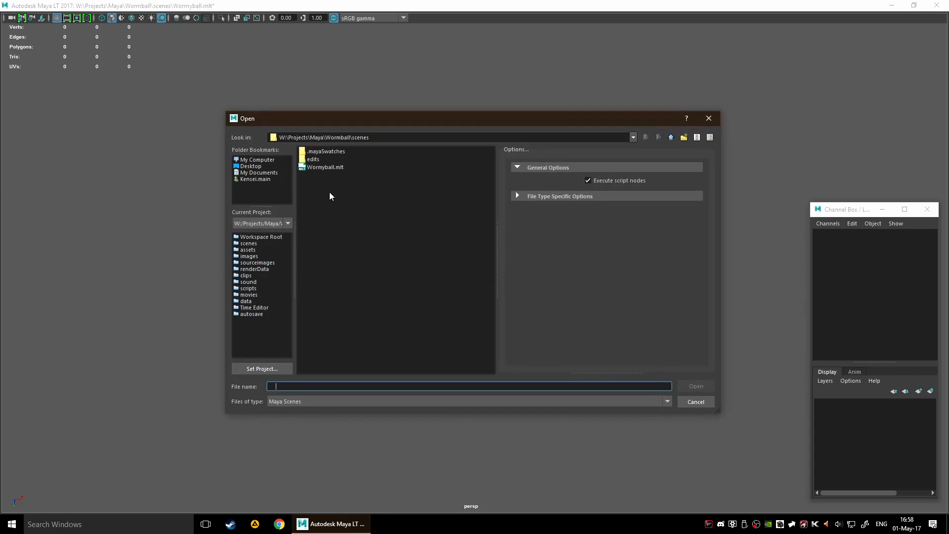
pyautogui.doubleClick(325, 167)
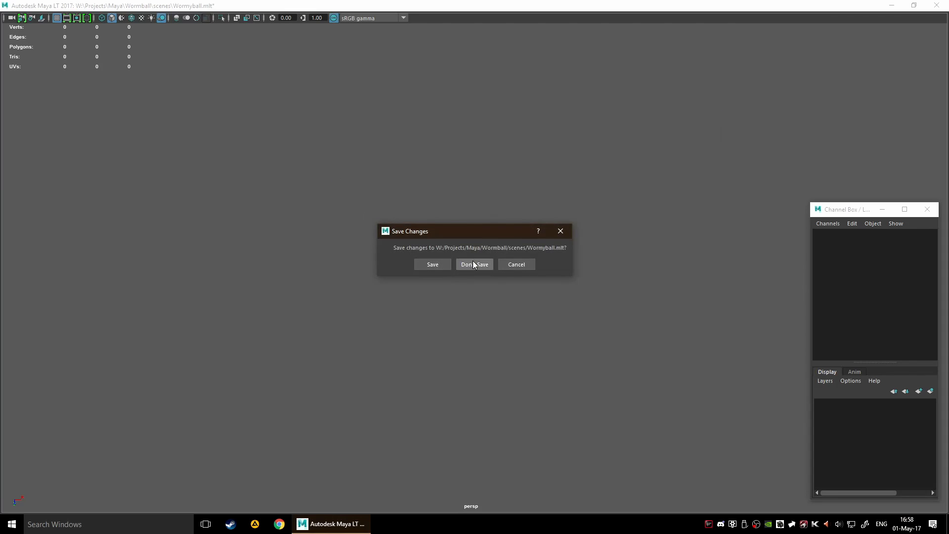
pyautogui.click(473, 265)
# - Delete the leftover loftedSurface1 object from the scene through the Outliner
pyautogui.scroll(-5, 527, 283)
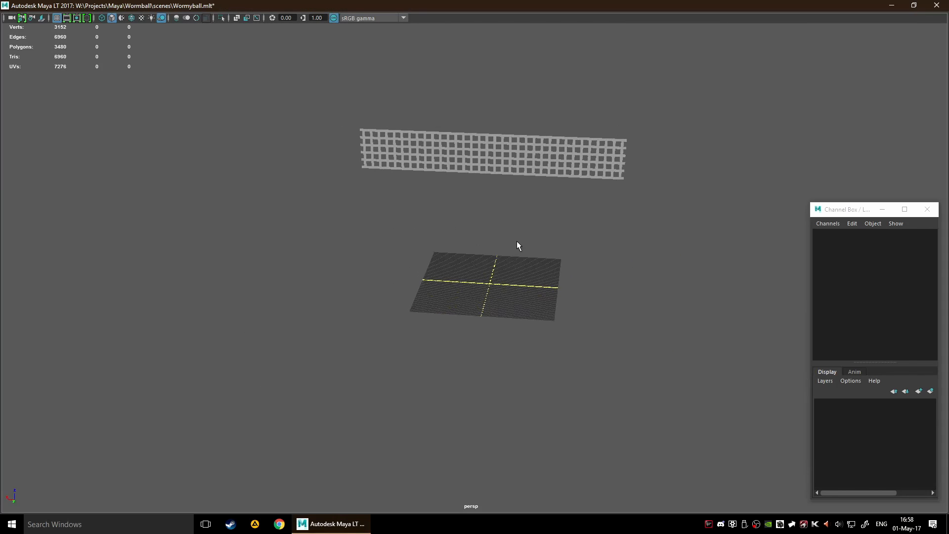
pyautogui.keyDown('alt'); pyautogui.moveTo(518, 241); pyautogui.dragTo(508, 285, button='middle'); pyautogui.keyUp('alt')
pyautogui.click(503, 214)
pyautogui.click(502, 278)
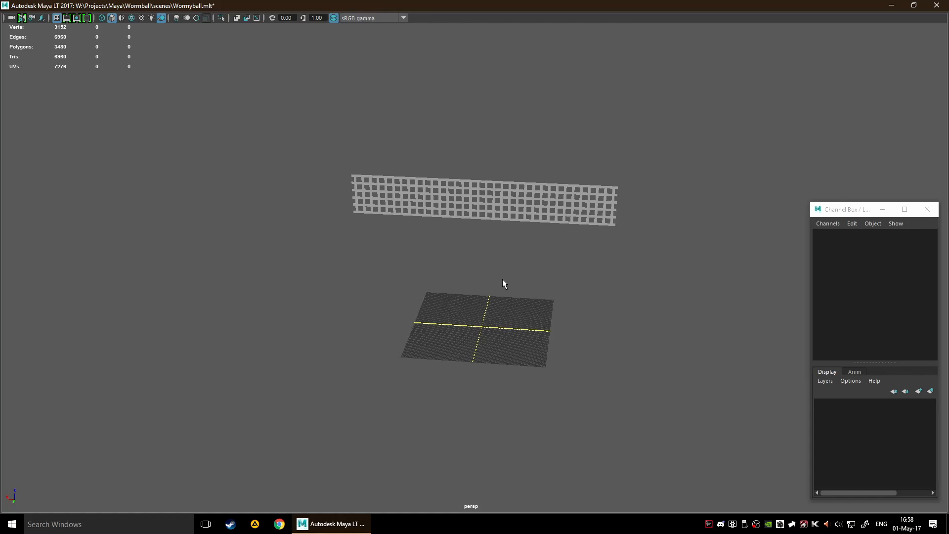
pyautogui.hotkey('shift', 'o')
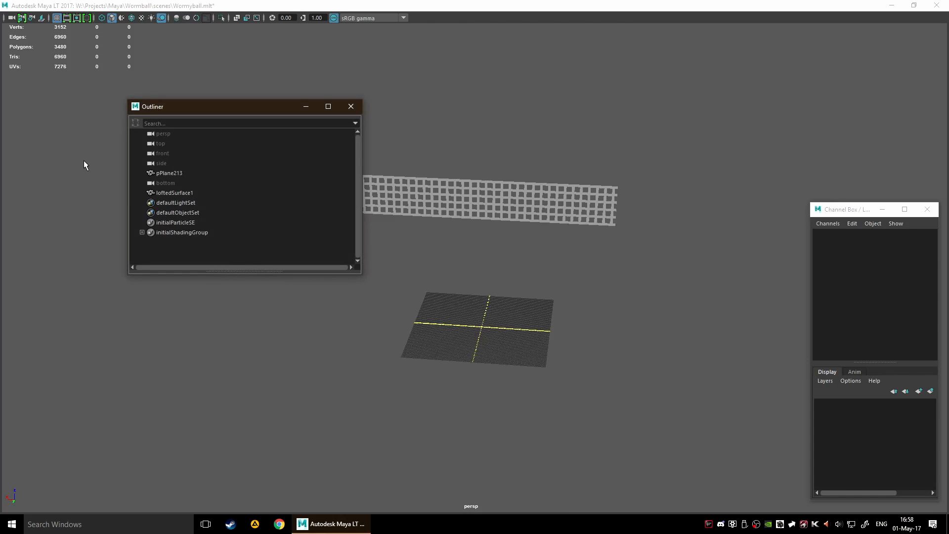
pyautogui.click(171, 193)
pyautogui.press('Delete')
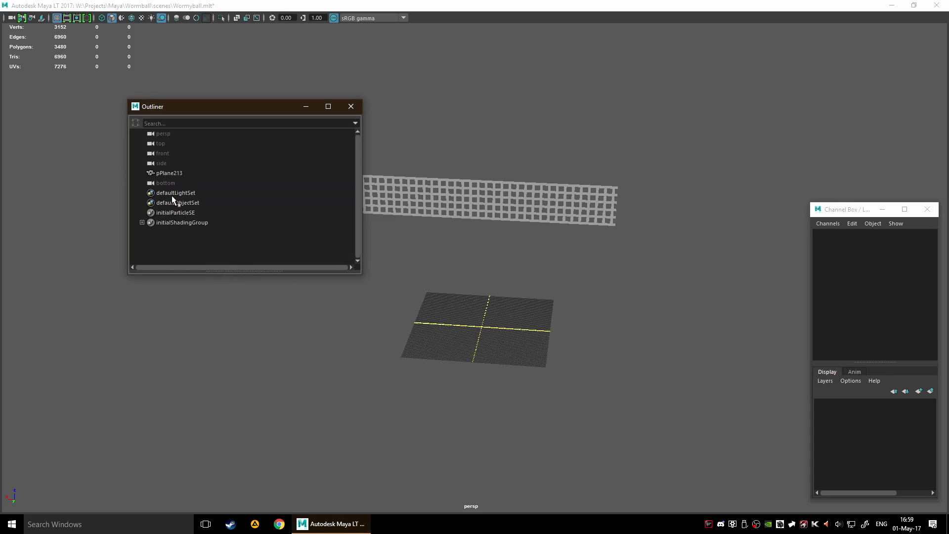
# - Rename pPlane213 to VolleyballNet, close the Outliner and select the net in the viewport
pyautogui.doubleClick(174, 172)
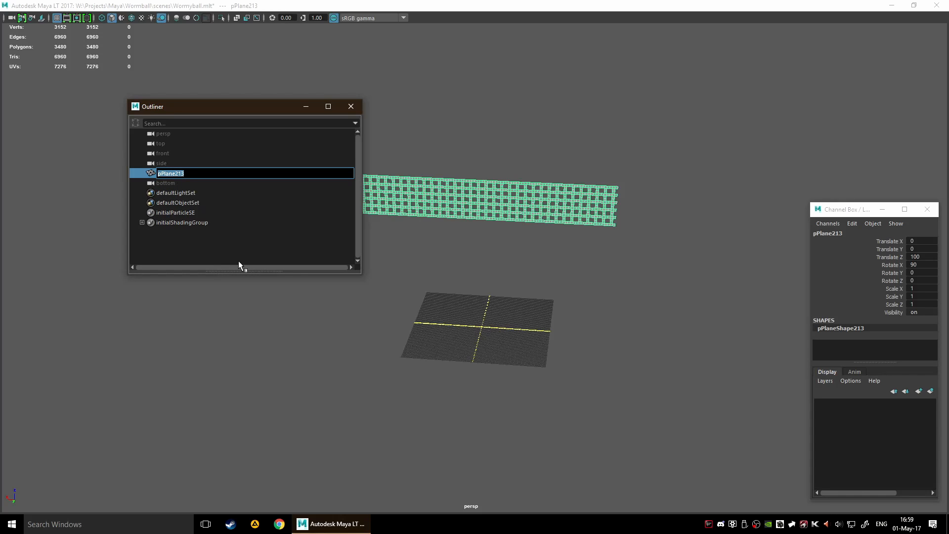
pyautogui.write('VolleyballNet')
pyautogui.press('Return')
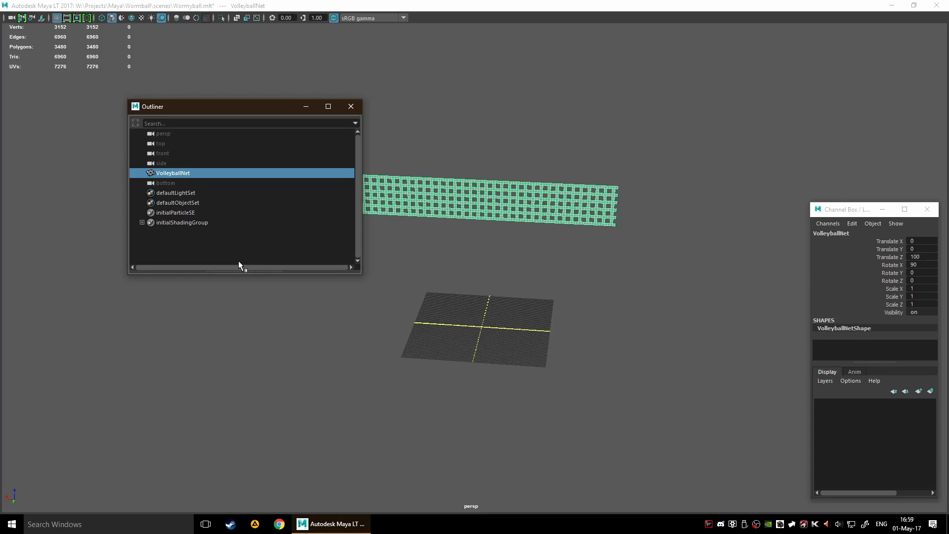
pyautogui.click(351, 107)
pyautogui.click(581, 331)
pyautogui.moveTo(333, 153); pyautogui.dragTo(602, 271)
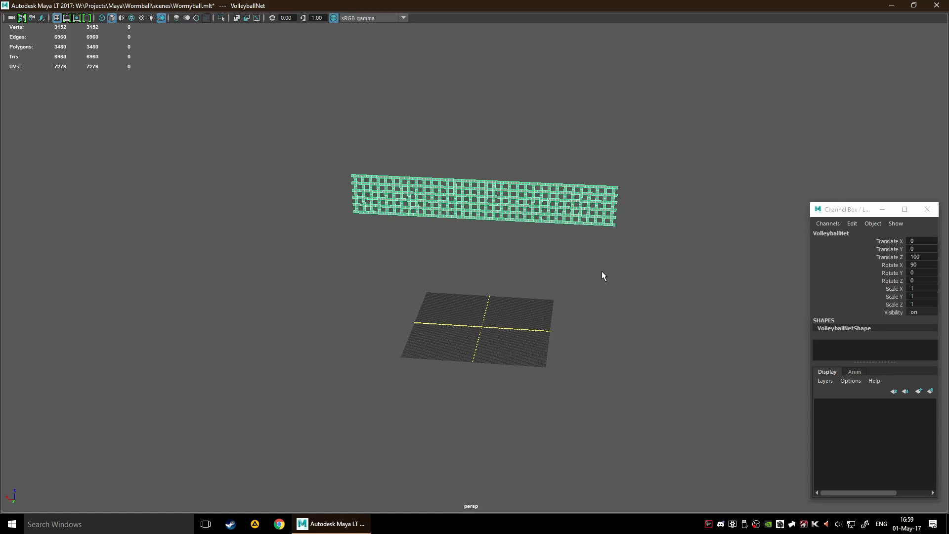
# - Clear the selection of the volleyball net
pyautogui.click(601, 271)
pyautogui.moveTo(437, 179); pyautogui.dragTo(553, 234)
pyautogui.click(523, 287)
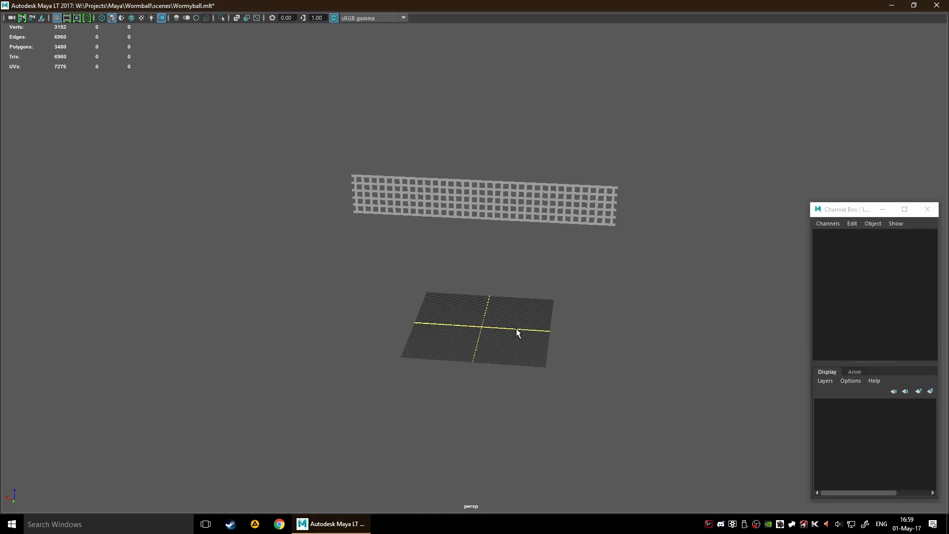
pyautogui.scroll(8, 519, 326)
pyautogui.scroll(-8, 529, 264)
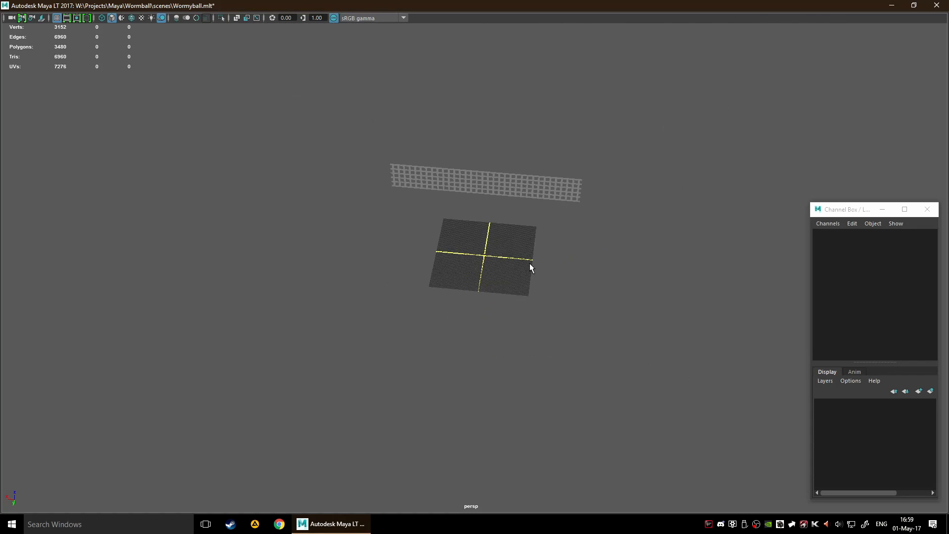
pyautogui.press('space')
pyautogui.press('space')
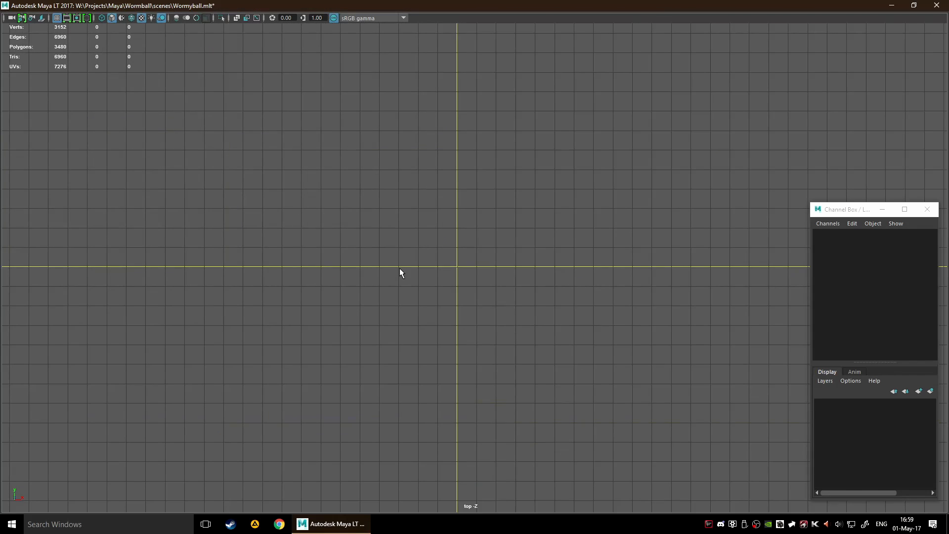
pyautogui.press('space')
pyautogui.press('space')
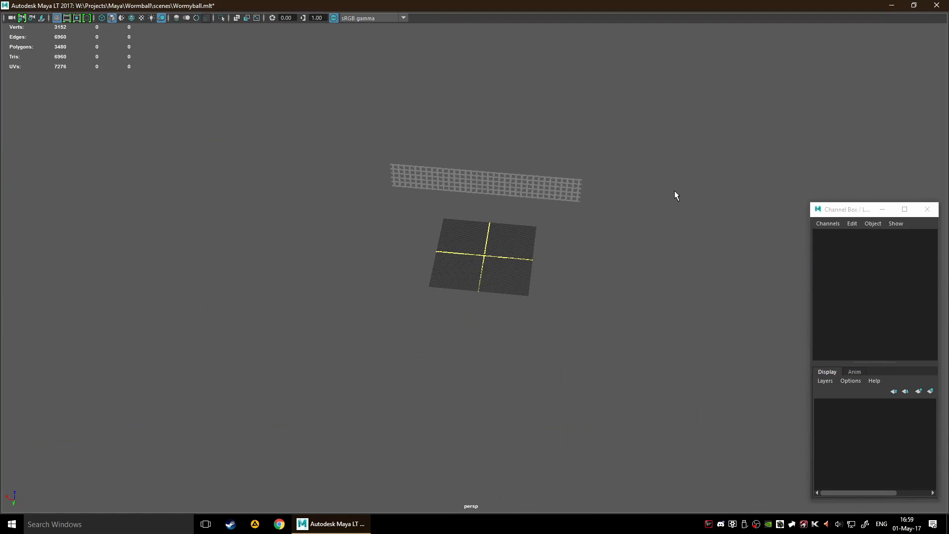
# - Place four Quad Draw points on the ground grid in front of the net and fill them with a quad
pyautogui.scroll(5, 532, 295)
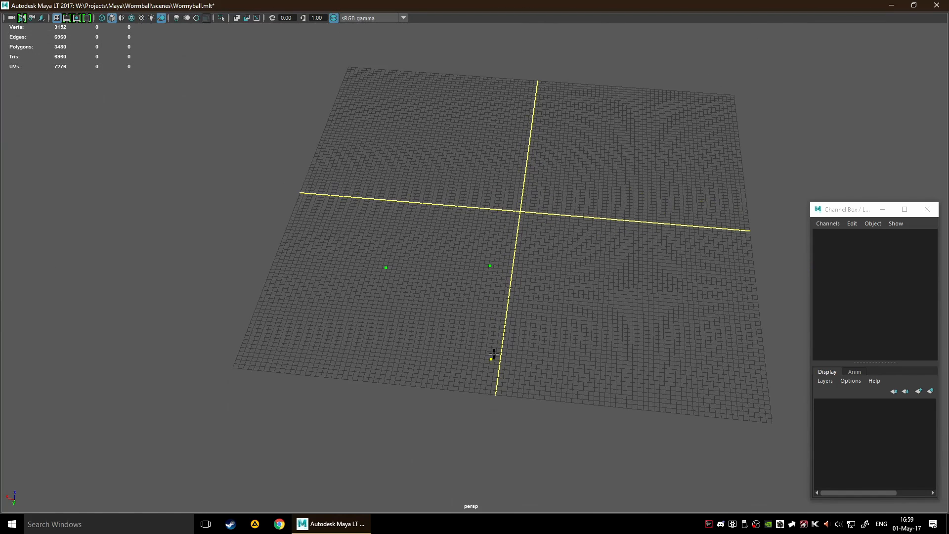
pyautogui.scroll(-6, 493, 354)
pyautogui.keyDown('shift'); pyautogui.click(472, 278); pyautogui.keyUp('shift')
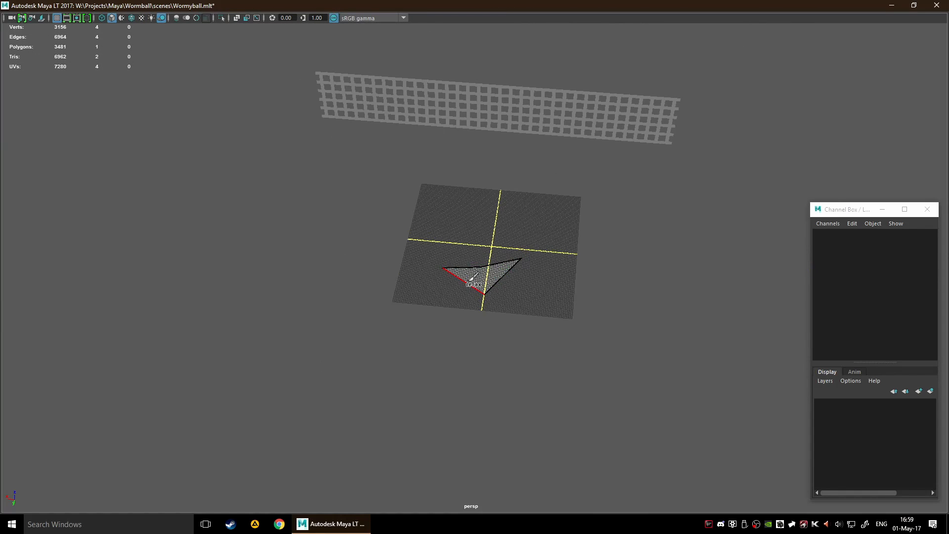
# - Extend new quads outward from the border edges of the Quad Draw polygon
pyautogui.press('Tab')
pyautogui.moveTo(508, 280); pyautogui.dragTo(452, 341)
pyautogui.moveTo(461, 287); pyautogui.dragTo(403, 312)
pyautogui.moveTo(502, 337); pyautogui.dragTo(584, 396)
pyautogui.moveTo(544, 309); pyautogui.dragTo(655, 343)
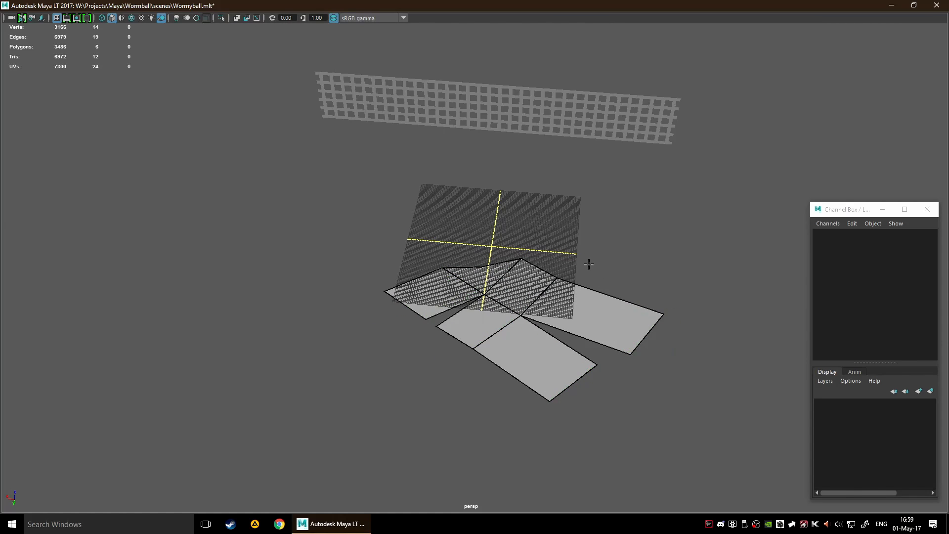
# - Return to object selection and delete the Quad Draw demo surface
pyautogui.press('F8')
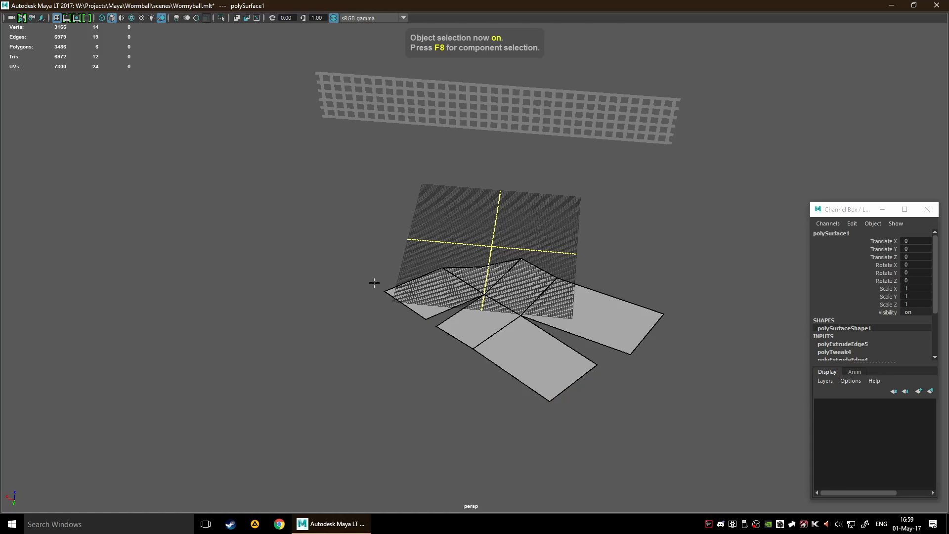
pyautogui.press('Delete')
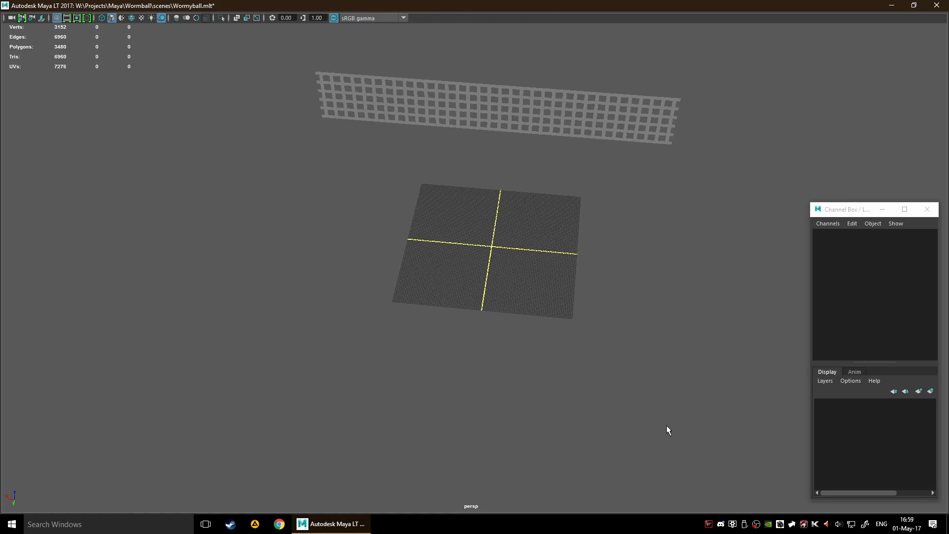
# - Bring the ground grid into view and close the Channel Box
pyautogui.scroll(5, 496, 252)
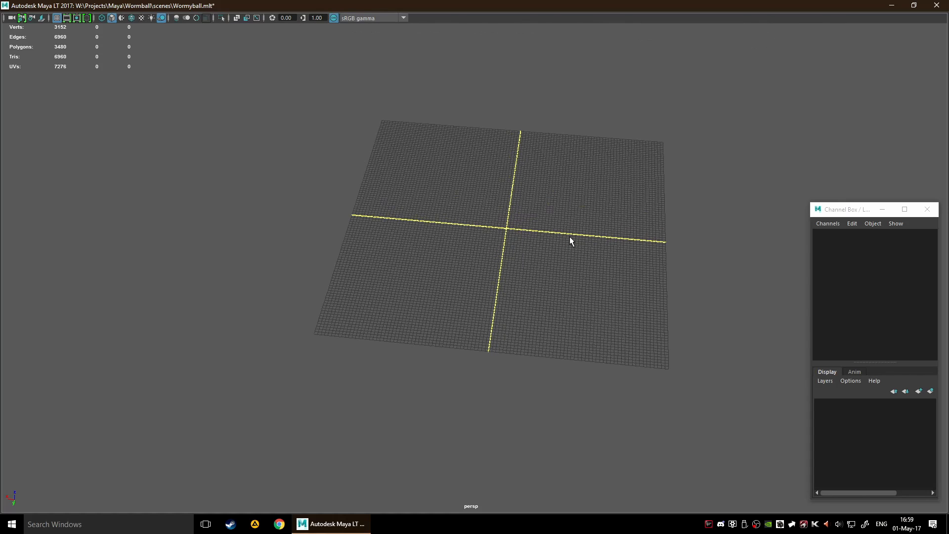
pyautogui.keyDown('alt'); pyautogui.moveTo(569, 236); pyautogui.dragTo(477, 302, button='middle'); pyautogui.keyUp('alt')
pyautogui.keyDown('alt'); pyautogui.moveTo(478, 301); pyautogui.dragTo(451, 279); pyautogui.keyUp('alt')
pyautogui.click(927, 209)
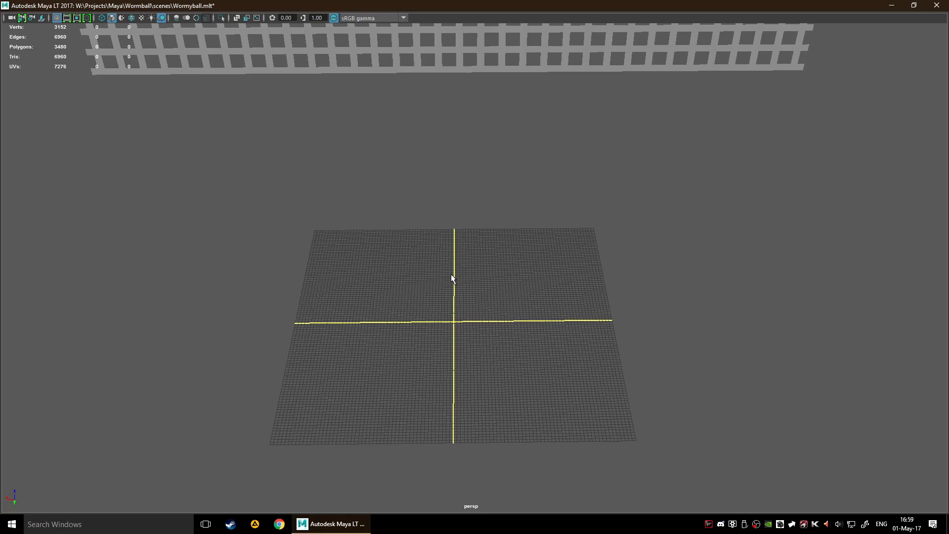
# - Tear off the Curve Tools list as a floating palette and move it clear of the grid
pyautogui.press('space')
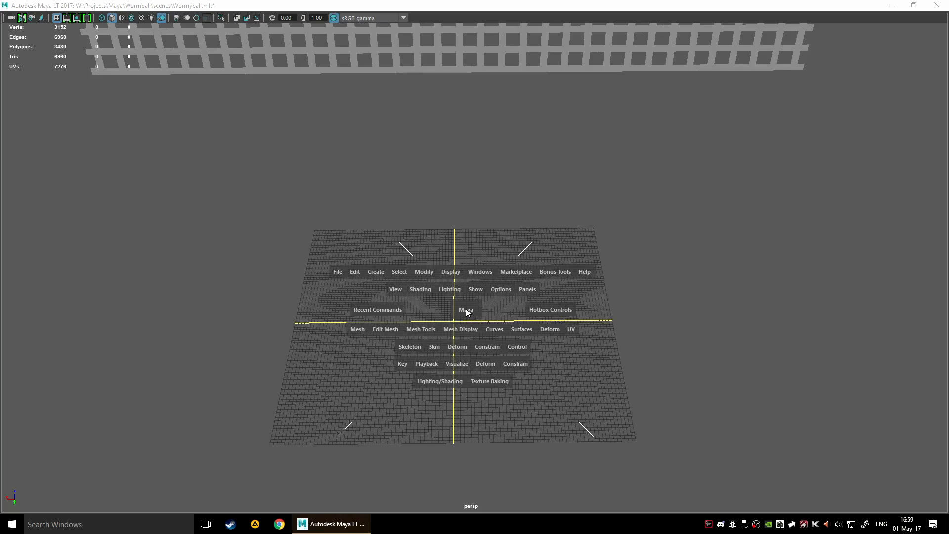
pyautogui.click(381, 271)
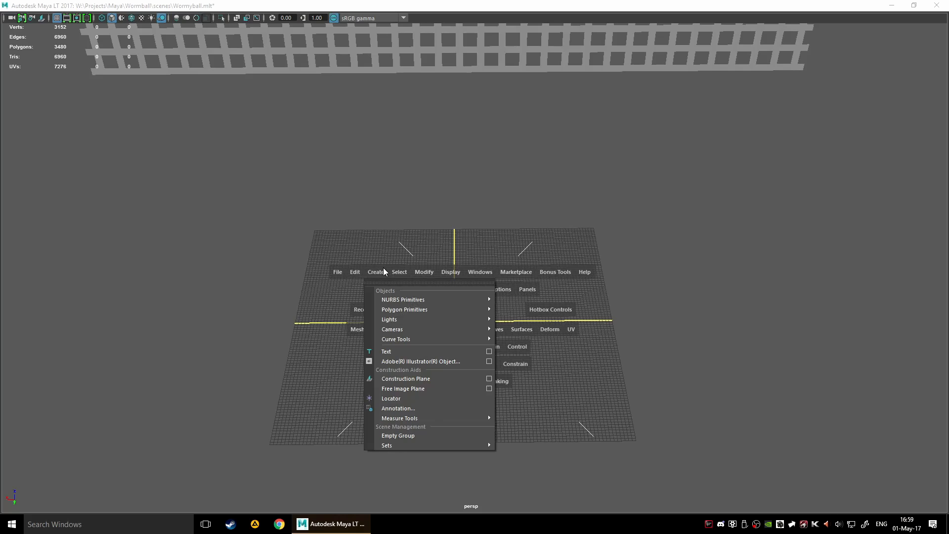
pyautogui.moveTo(404, 321)
pyautogui.click(544, 338)
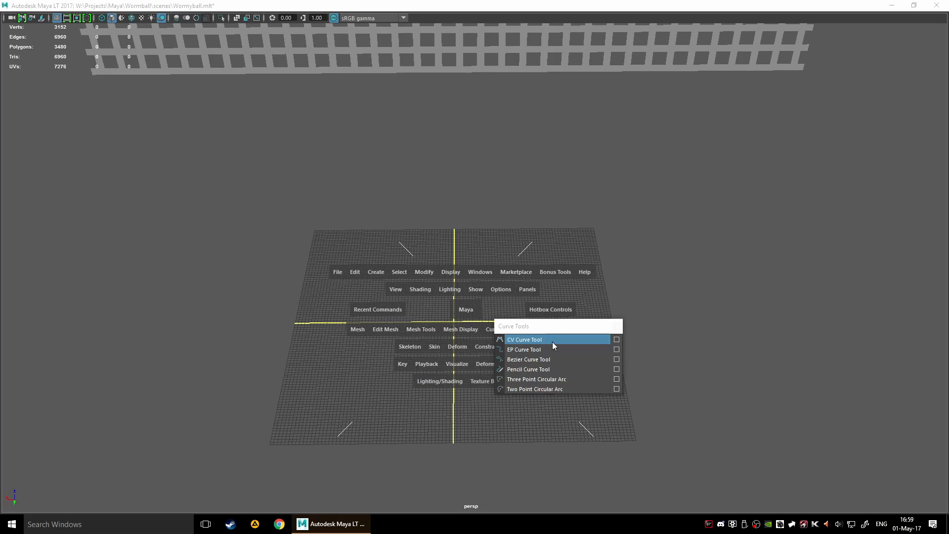
pyautogui.moveTo(491, 328); pyautogui.dragTo(123, 377)
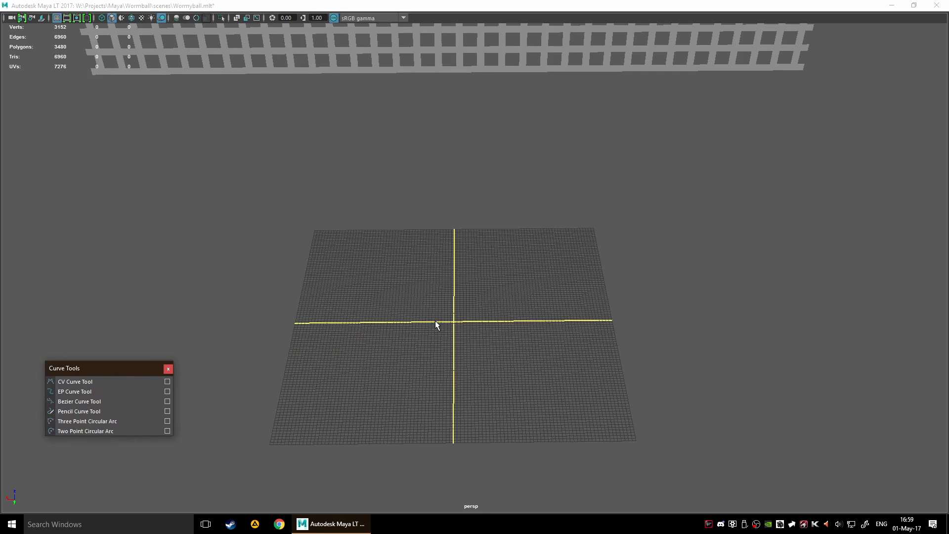
# - Switch to the top view and start the EP Curve Tool with its settings window open
pyautogui.keyDown('alt'); pyautogui.moveTo(435, 320); pyautogui.dragTo(495, 319, button='middle'); pyautogui.keyUp('alt')
pyautogui.scroll(7, 496, 319)
pyautogui.keyDown('alt'); pyautogui.moveTo(501, 359); pyautogui.dragTo(503, 361); pyautogui.keyUp('alt')
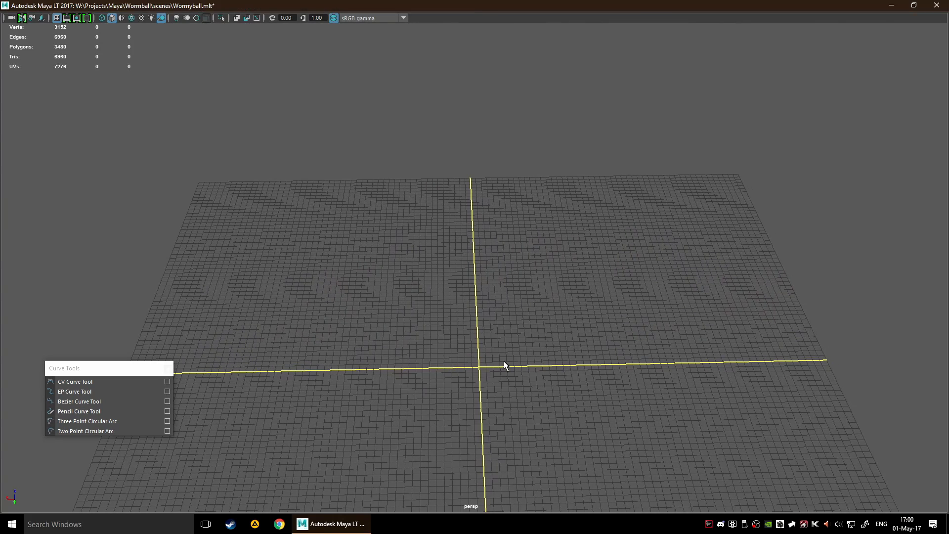
pyautogui.press('space')
pyautogui.press('space')
pyautogui.keyDown('alt'); pyautogui.moveTo(454, 256); pyautogui.dragTo(444, 320, button='middle'); pyautogui.keyUp('alt')
pyautogui.click(167, 392)
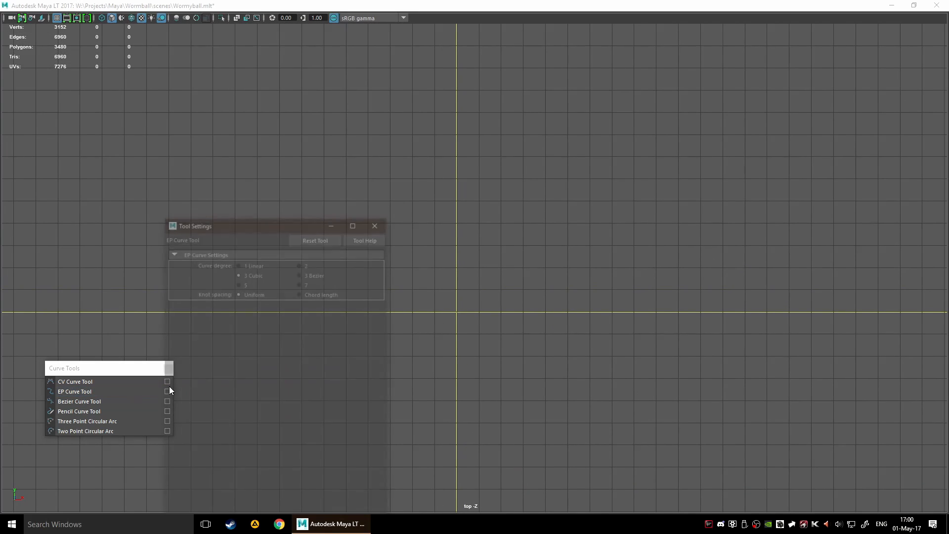
pyautogui.moveTo(259, 224); pyautogui.dragTo(816, 103)
# - Move the Curve Tools palette out of the drawing area and close the EP Curve Tool settings window
pyautogui.keyDown('alt'); pyautogui.moveTo(533, 233); pyautogui.dragTo(531, 285, button='middle'); pyautogui.keyUp('alt')
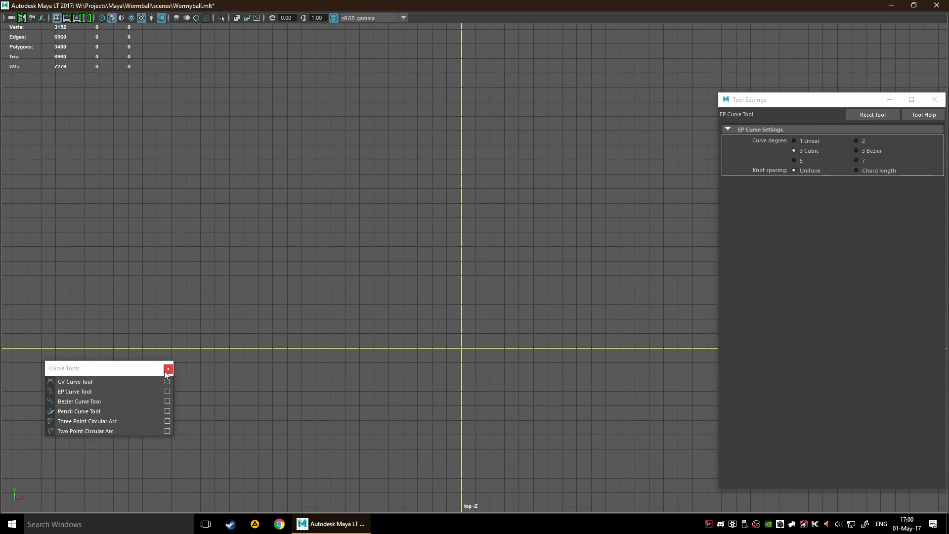
pyautogui.moveTo(163, 371); pyautogui.dragTo(86, 445)
pyautogui.click(817, 95)
pyautogui.moveTo(819, 98); pyautogui.dragTo(80, 39)
pyautogui.keyDown('alt'); pyautogui.moveTo(528, 207); pyautogui.dragTo(582, 223, button='middle'); pyautogui.keyUp('alt')
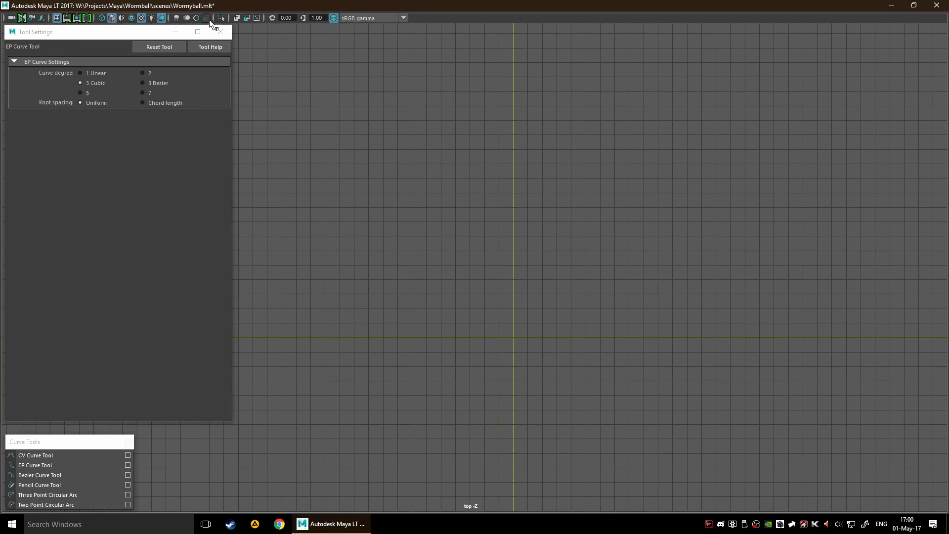
pyautogui.click(221, 32)
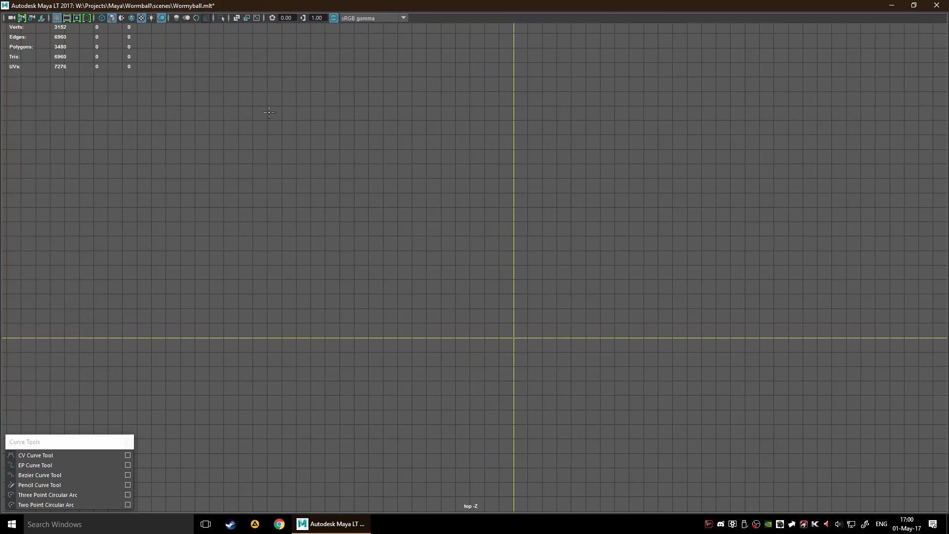
# - Draw a long wavy cubic curve with the EP Curve Tool above the horizontal axis in the top view
pyautogui.scroll(-3, 304, 249)
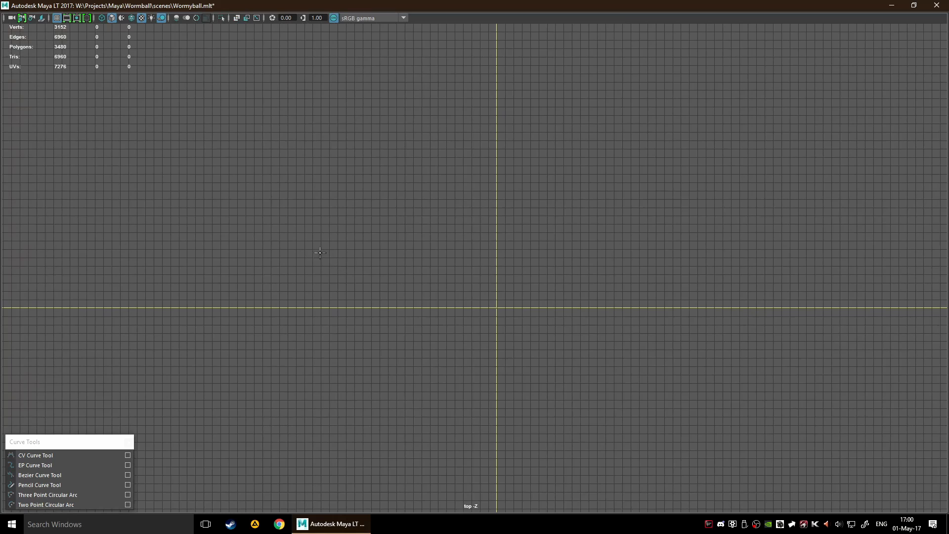
pyautogui.click(270, 231)
pyautogui.click(312, 189)
pyautogui.click(351, 214)
pyautogui.click(394, 176)
pyautogui.click(455, 191)
pyautogui.click(482, 218)
pyautogui.click(541, 192)
pyautogui.click(586, 205)
pyautogui.click(647, 181)
pyautogui.click(732, 172)
pyautogui.click(780, 208)
pyautogui.keyDown('alt'); pyautogui.moveTo(781, 210); pyautogui.dragTo(606, 232, button='middle'); pyautogui.keyUp('alt')
pyautogui.click(923, 188)
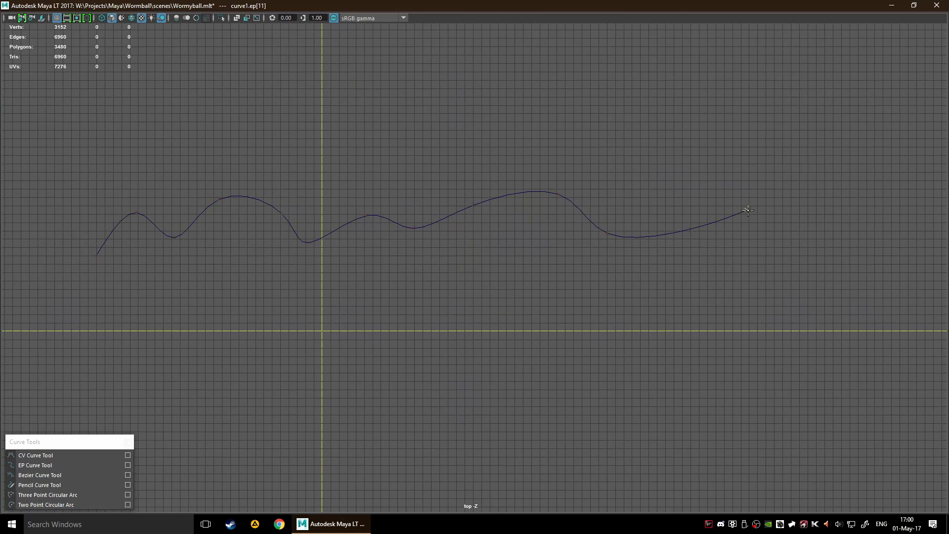
pyautogui.click(804, 190)
pyautogui.click(876, 267)
pyautogui.keyDown('alt'); pyautogui.moveTo(724, 281); pyautogui.dragTo(826, 250, button='middle'); pyautogui.keyUp('alt')
pyautogui.keyDown('alt'); pyautogui.moveTo(831, 251); pyautogui.dragTo(709, 281, button='right'); pyautogui.keyUp('alt')
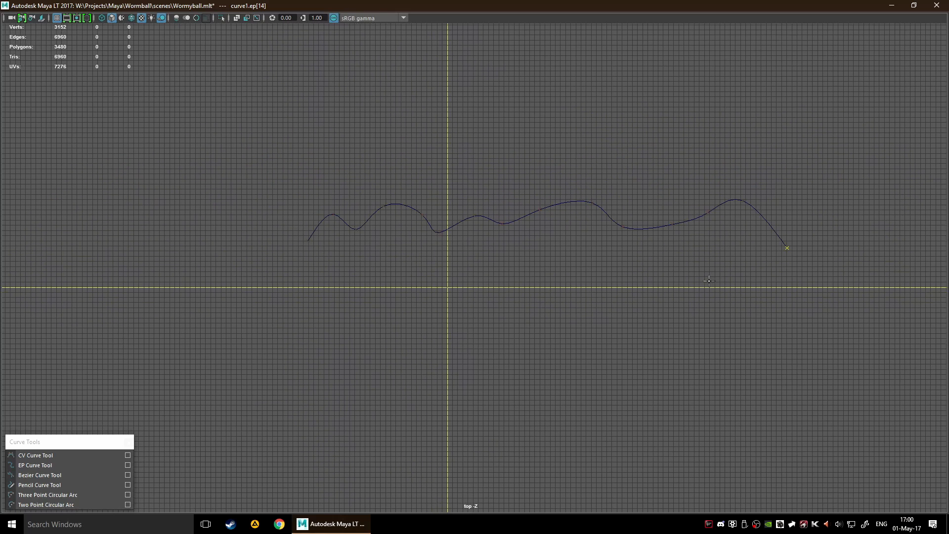
pyautogui.press('Return')
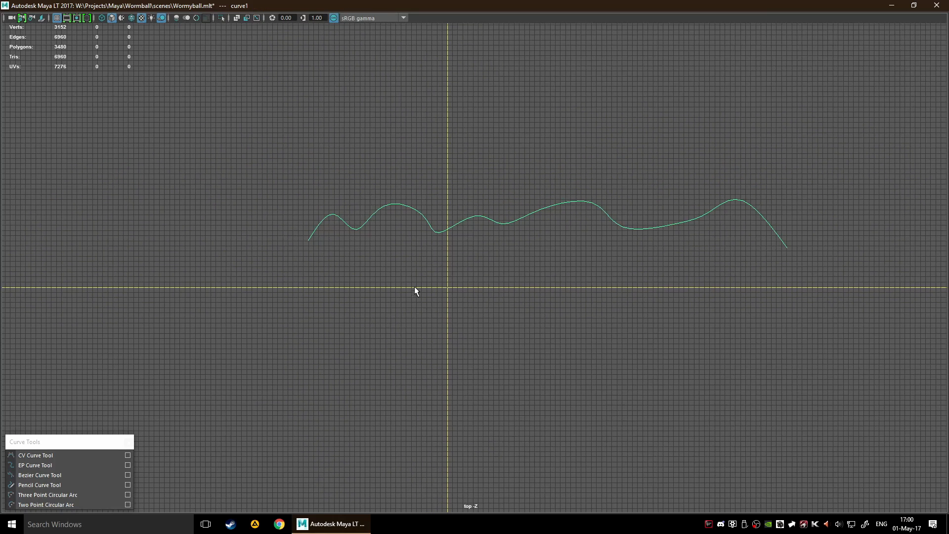
# - Draw a second wavy EP curve below the first one, running along the horizontal axis
pyautogui.keyDown('alt'); pyautogui.moveTo(414, 287); pyautogui.dragTo(352, 266, button='middle'); pyautogui.keyUp('alt')
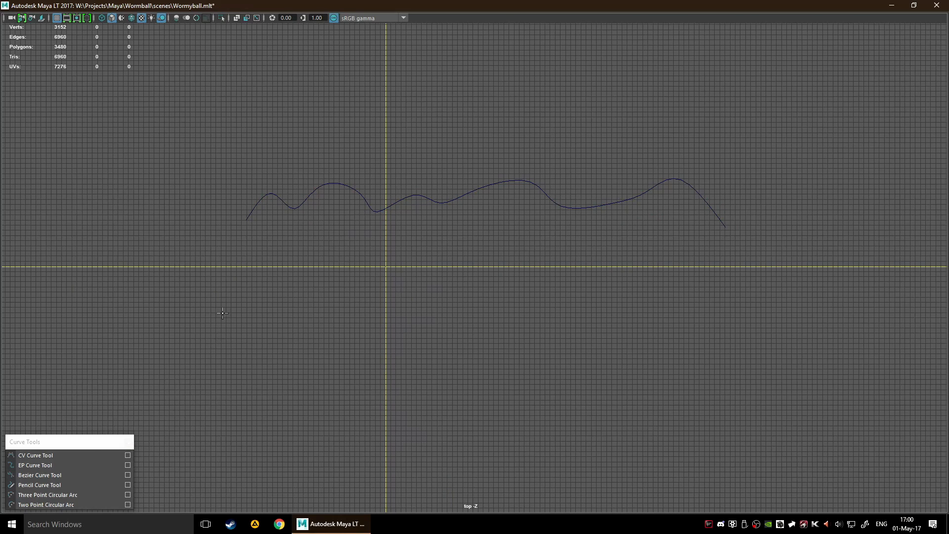
pyautogui.click(247, 260)
pyautogui.click(288, 249)
pyautogui.click(339, 273)
pyautogui.click(354, 248)
pyautogui.click(401, 254)
pyautogui.click(449, 273)
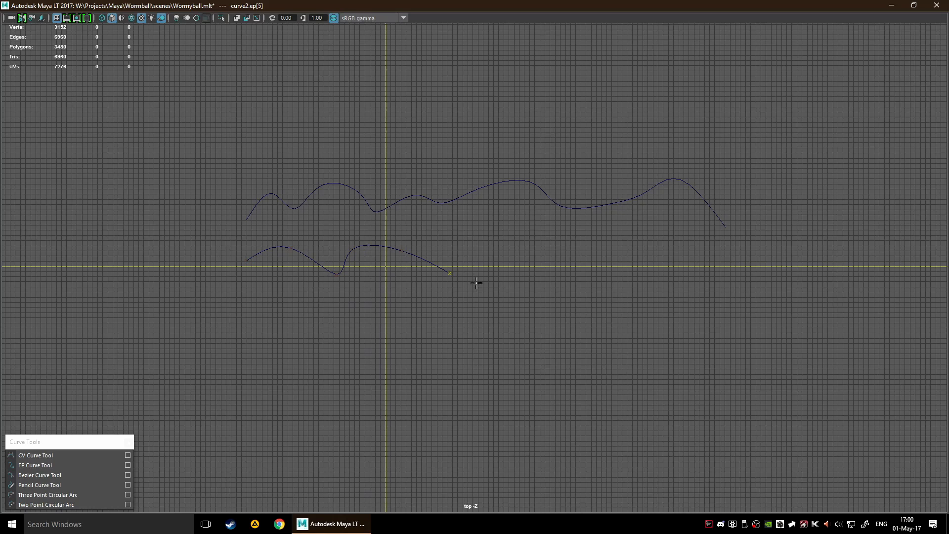
pyautogui.click(532, 264)
pyautogui.click(588, 262)
pyautogui.click(685, 246)
pyautogui.click(792, 279)
pyautogui.moveTo(792, 279); pyautogui.dragTo(770, 286)
pyautogui.scroll(-2, 659, 338)
pyautogui.scroll(3, 615, 305)
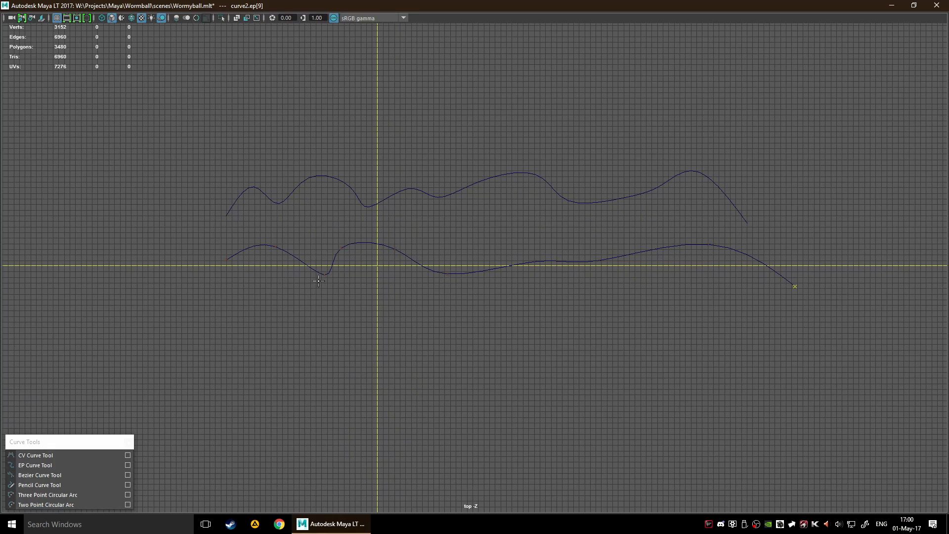
pyautogui.press('Return')
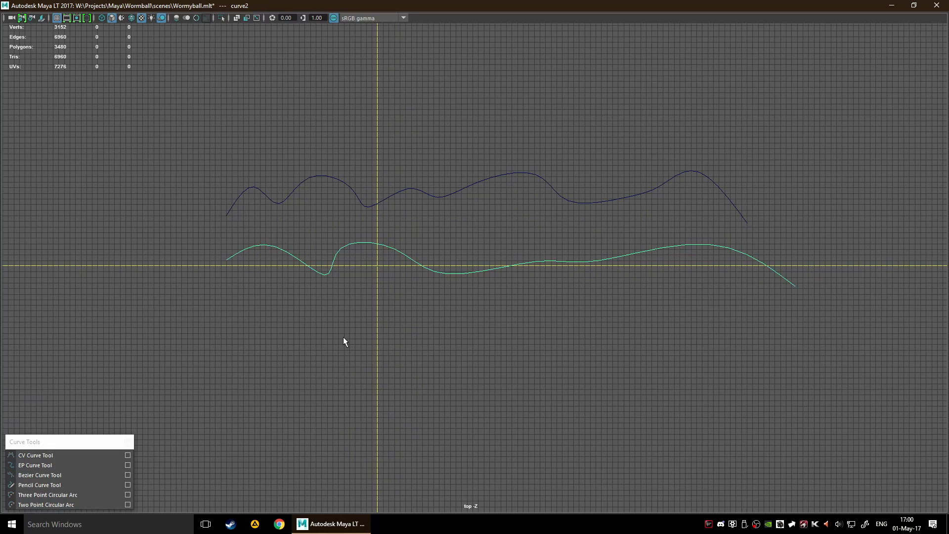
# - Show the Channel Box and Tool Settings windows, and restart the EP Curve Tool with curve degree 1 Linear
pyautogui.scroll(2, 317, 317)
pyautogui.scroll(-2, 366, 314)
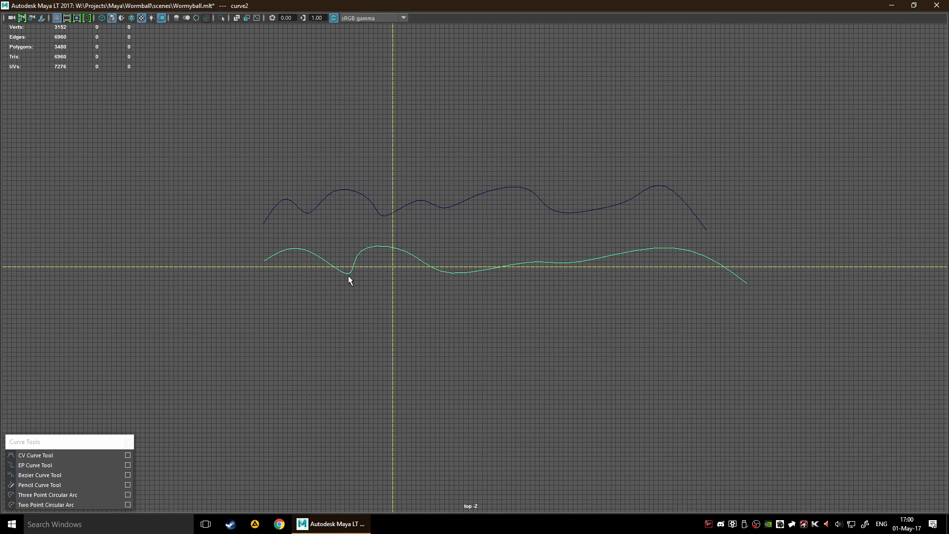
pyautogui.scroll(-2, 395, 292)
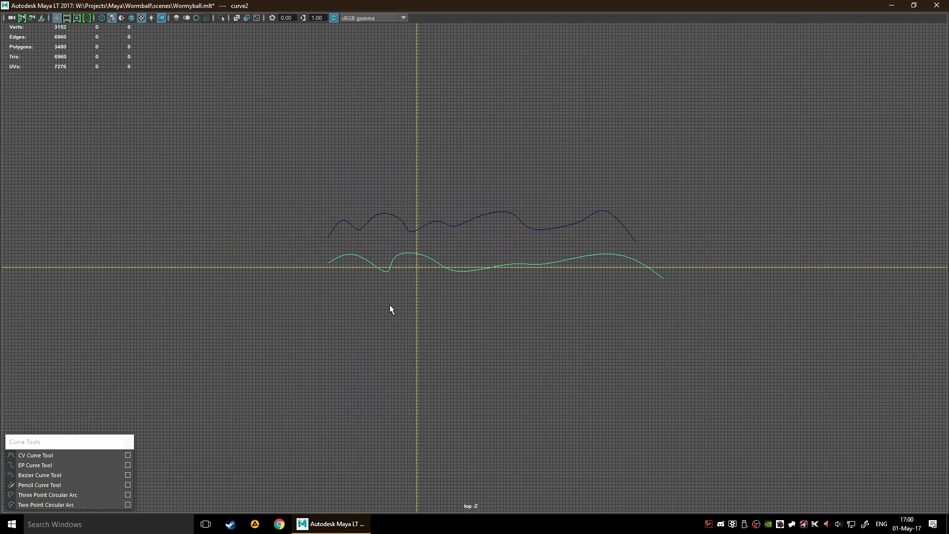
pyautogui.hotkey('ctrl', 'a')
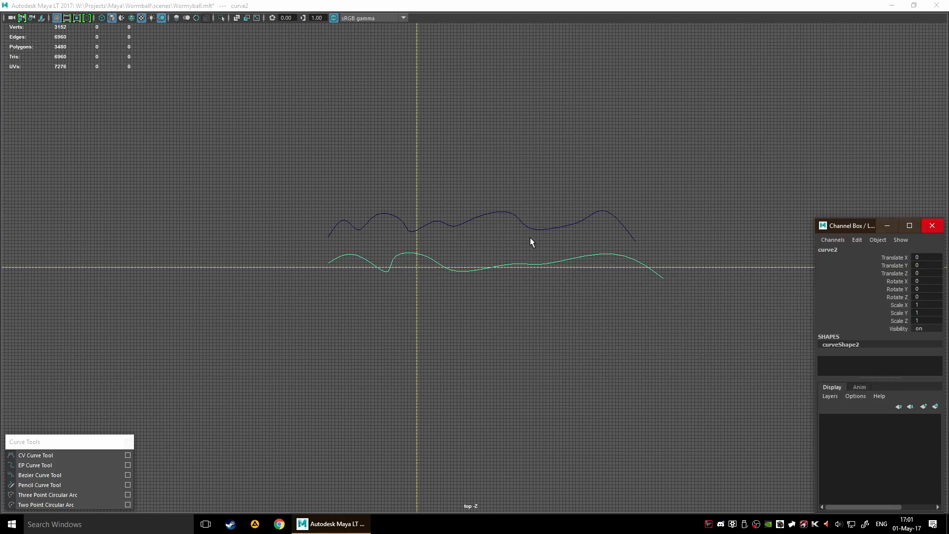
pyautogui.hotkey('ctrl', 't')
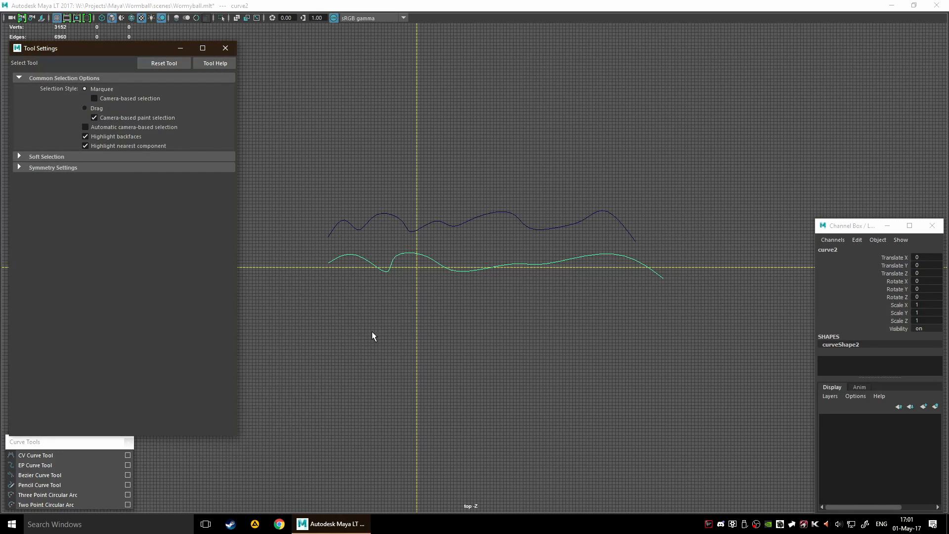
pyautogui.press('g')
pyautogui.click(86, 90)
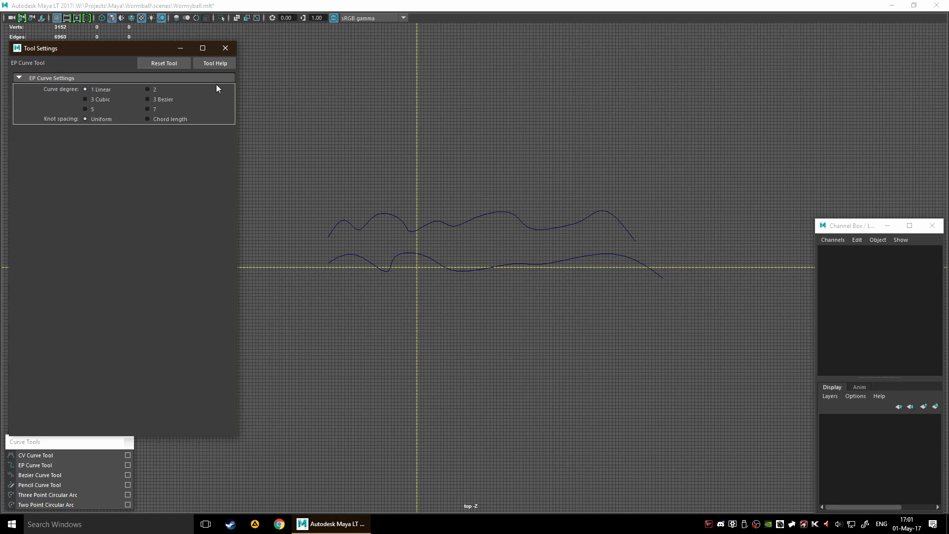
# - Draw a straight horizontal linear EP curve below the two wavy curves in the top view and restart the EP Curve Tool
pyautogui.keyDown('alt'); pyautogui.moveTo(402, 337); pyautogui.dragTo(392, 262, button='middle'); pyautogui.keyUp('alt')
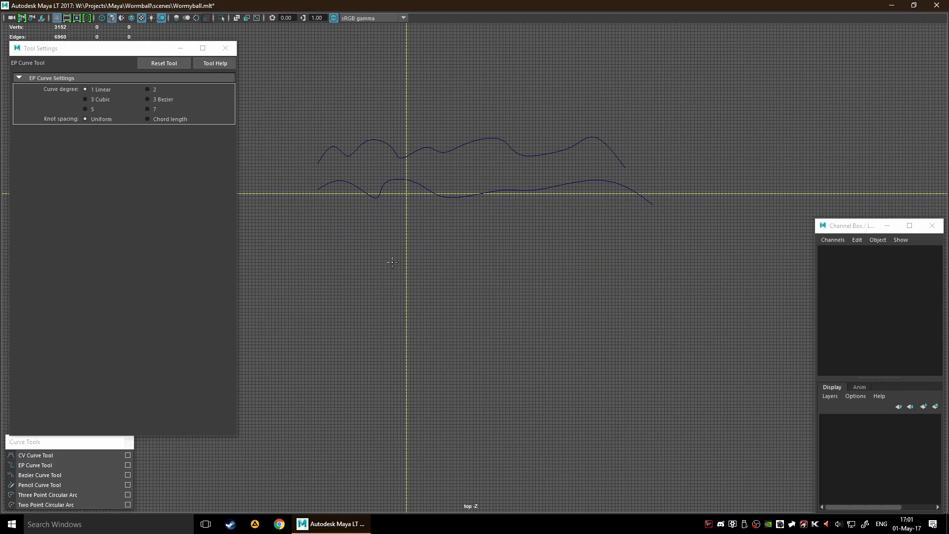
pyautogui.click(318, 259)
pyautogui.click(660, 253)
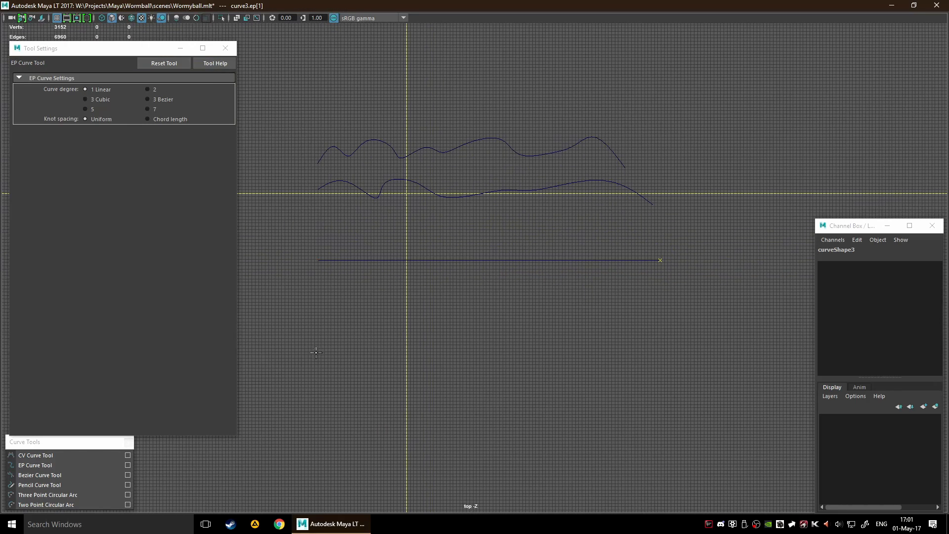
pyautogui.press('q')
pyautogui.press('y')
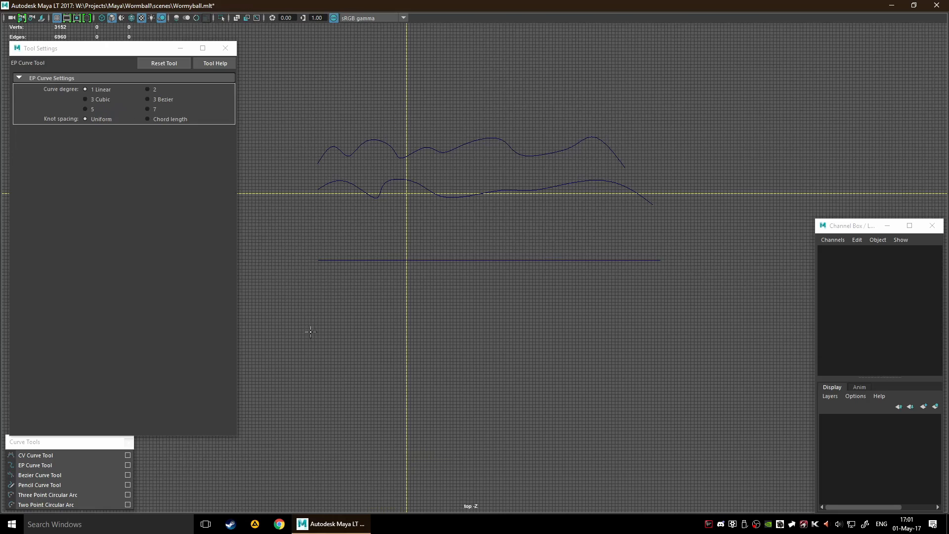
# - Draw a second straight linear EP curve well below the first one and delete it
pyautogui.click(317, 433)
pyautogui.click(677, 431)
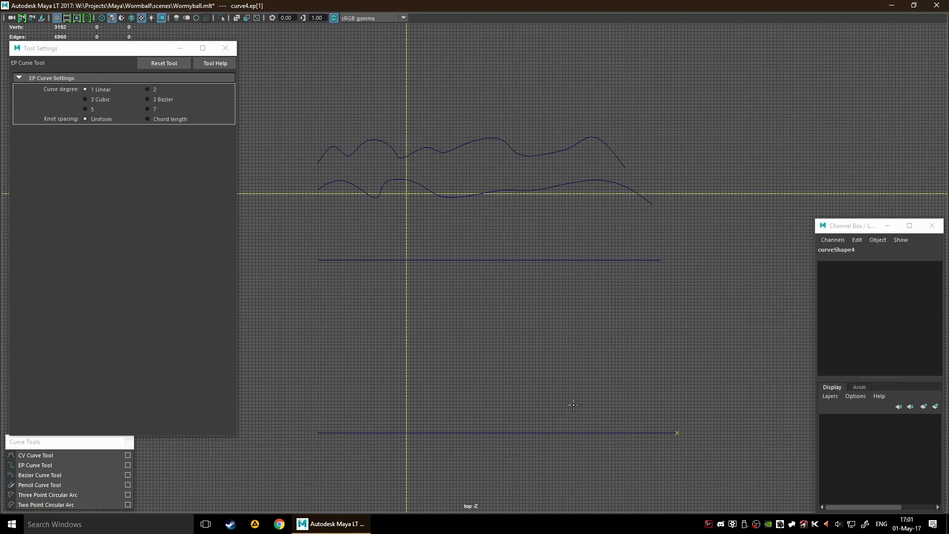
pyautogui.press('q')
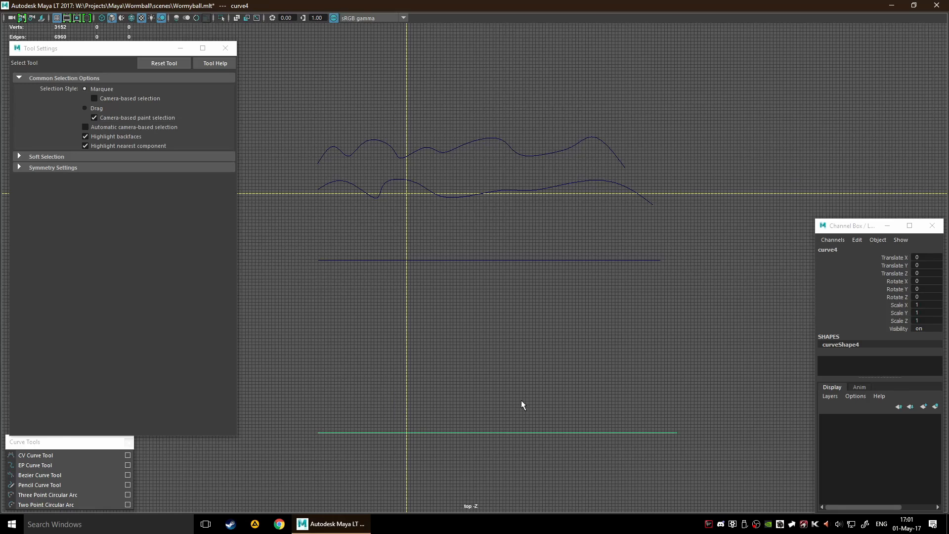
pyautogui.click(445, 285)
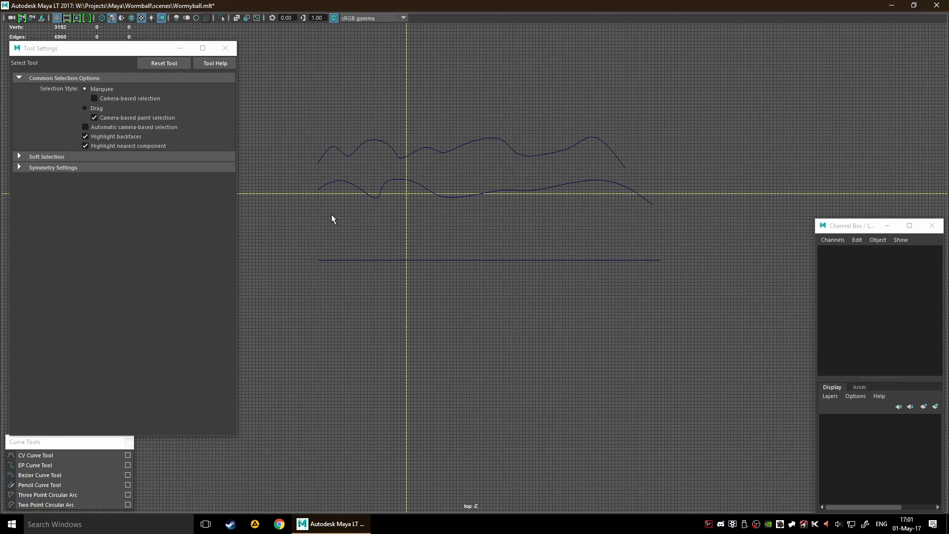
# - Duplicate the remaining straight curve and move the copy away from the wavy curves to Translate Y -41.935
pyautogui.moveTo(390, 251); pyautogui.dragTo(518, 333)
pyautogui.press('w')
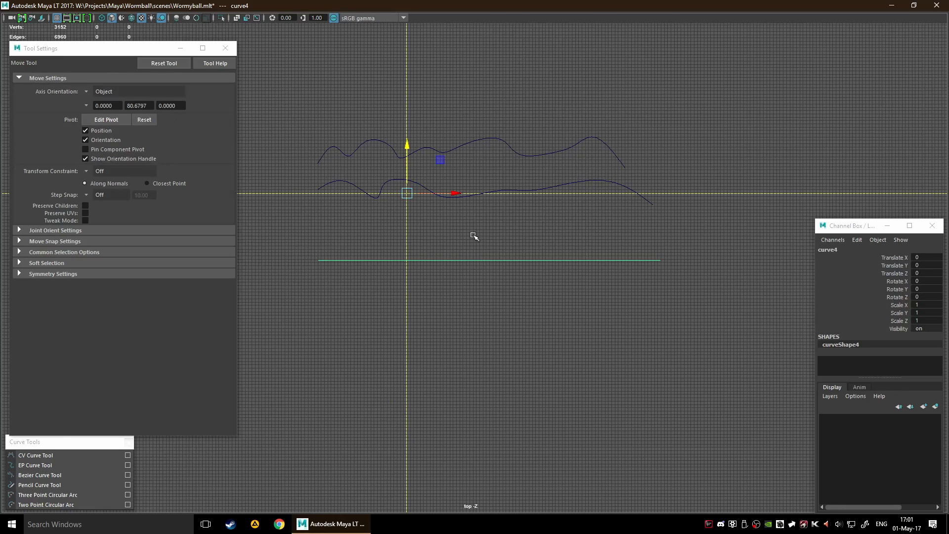
pyautogui.moveTo(410, 158); pyautogui.dragTo(439, 297)
pyautogui.click(592, 326)
pyautogui.scroll(-3, 484, 318)
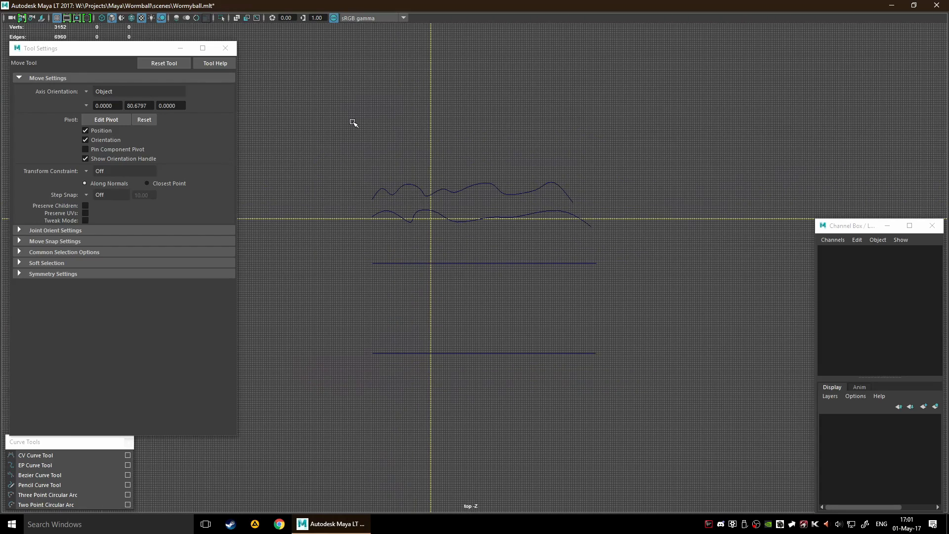
# - Close the Tool Settings window and loft a surface through everything selected by a marquee around all four curves
pyautogui.moveTo(342, 119); pyautogui.dragTo(655, 508)
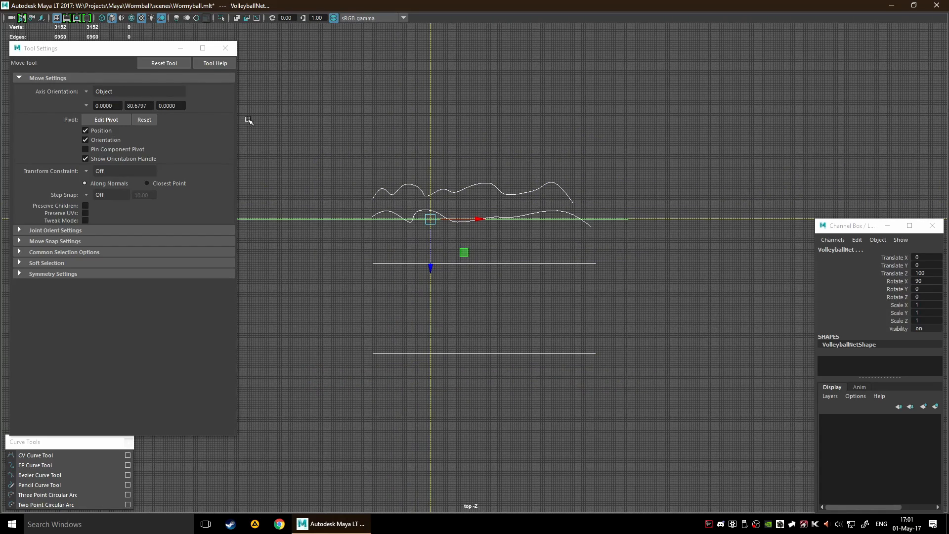
pyautogui.click(231, 53)
pyautogui.press('space')
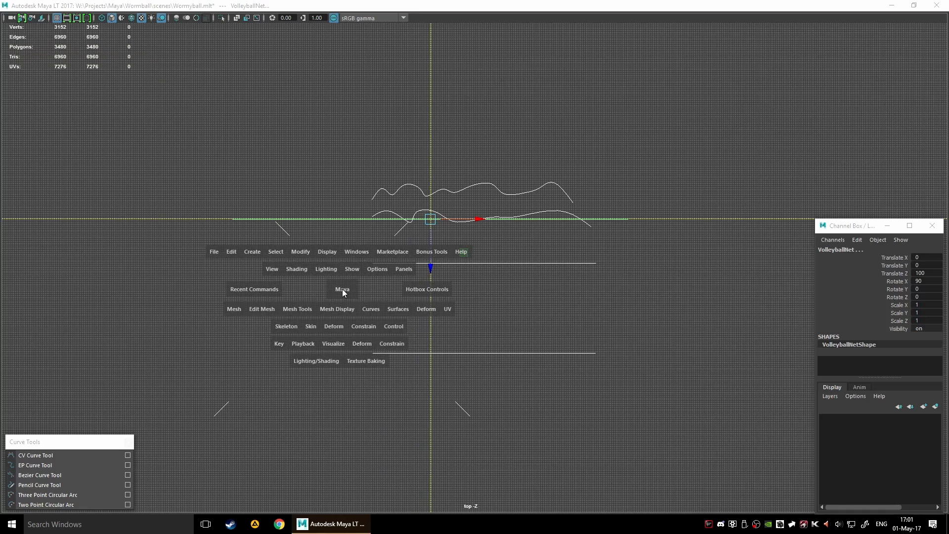
pyautogui.click(398, 309)
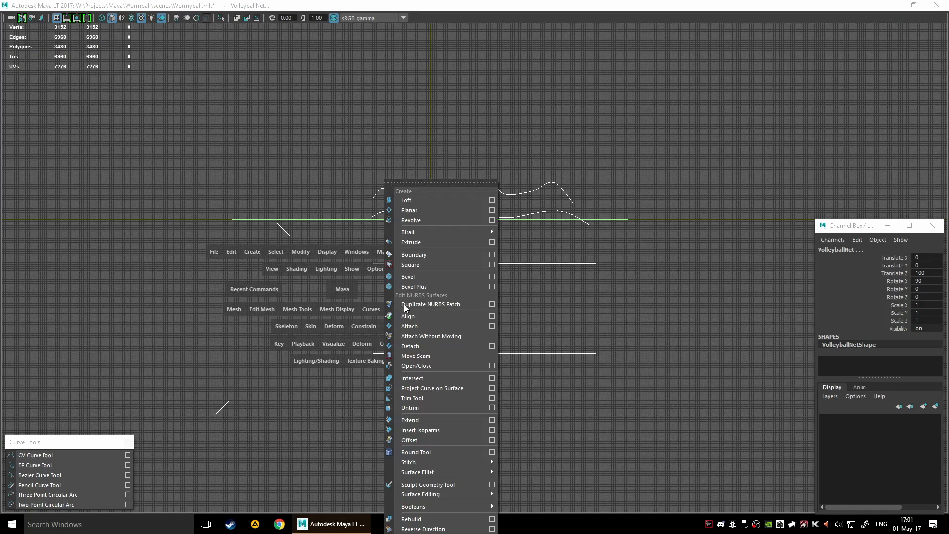
pyautogui.click(413, 201)
pyautogui.keyDown('alt'); pyautogui.moveTo(635, 258); pyautogui.dragTo(599, 272); pyautogui.keyUp('alt')
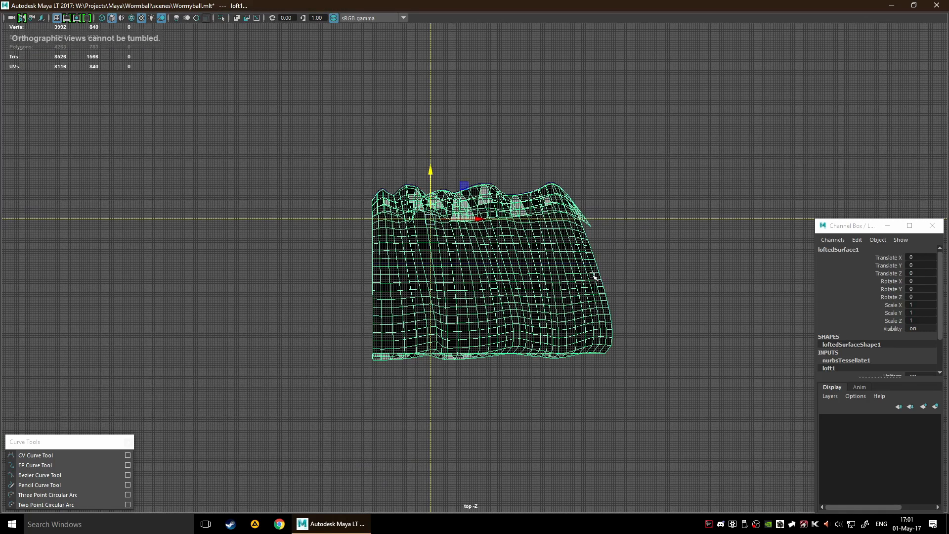
# - Inspect the lofted surface in the perspective view and undo the loft
pyautogui.press('space')
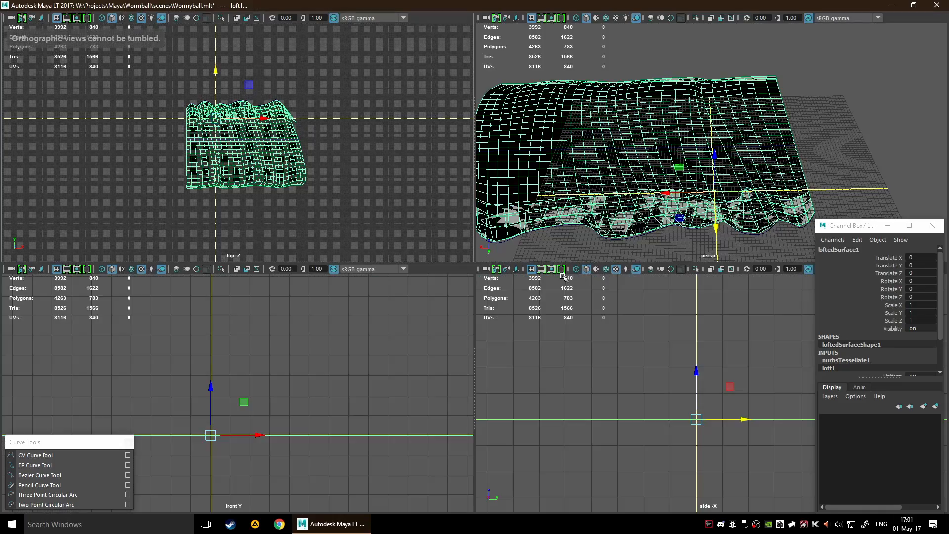
pyautogui.press('space')
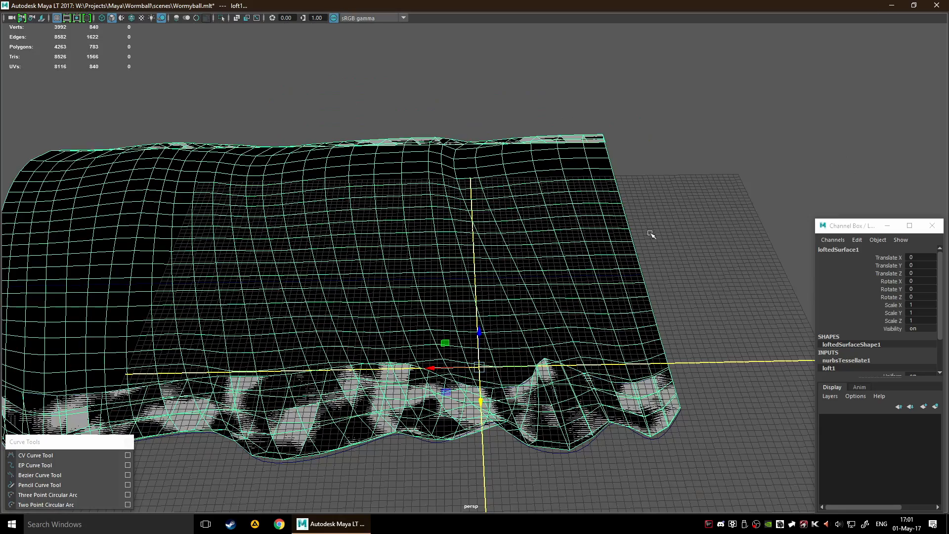
pyautogui.keyDown('alt'); pyautogui.moveTo(653, 236); pyautogui.dragTo(690, 284); pyautogui.keyUp('alt')
pyautogui.scroll(-3, 683, 302)
pyautogui.keyDown('alt'); pyautogui.moveTo(645, 360); pyautogui.dragTo(572, 212); pyautogui.keyUp('alt')
pyautogui.hotkey('ctrl', 'z')
pyautogui.click(612, 341)
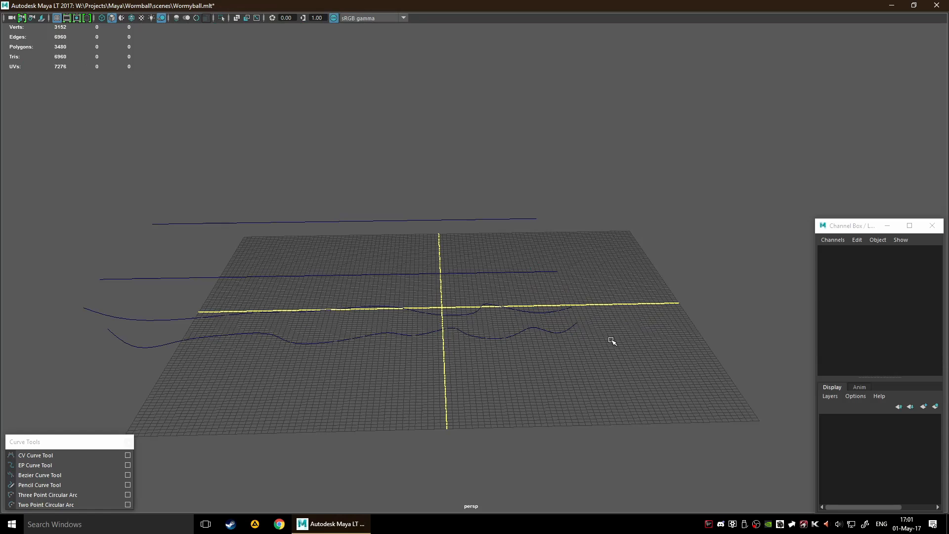
# - Loft a surface through the four curves, selected one by one from the outer wavy curve to the farthest straight one
pyautogui.keyDown('alt'); pyautogui.moveTo(603, 422); pyautogui.dragTo(451, 406); pyautogui.keyUp('alt')
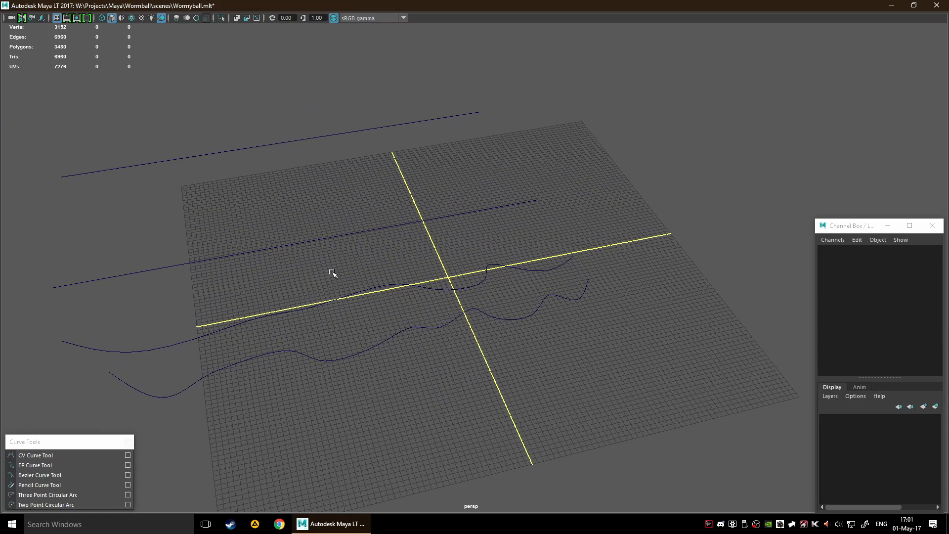
pyautogui.moveTo(332, 272); pyautogui.dragTo(479, 420)
pyautogui.click(463, 419)
pyautogui.click(383, 341)
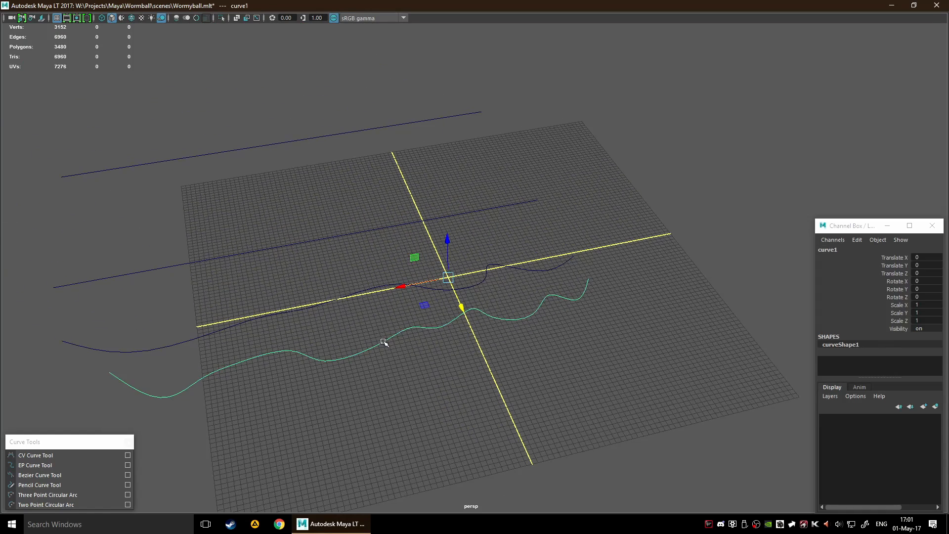
pyautogui.keyDown('shift'); pyautogui.click(333, 299); pyautogui.keyUp('shift')
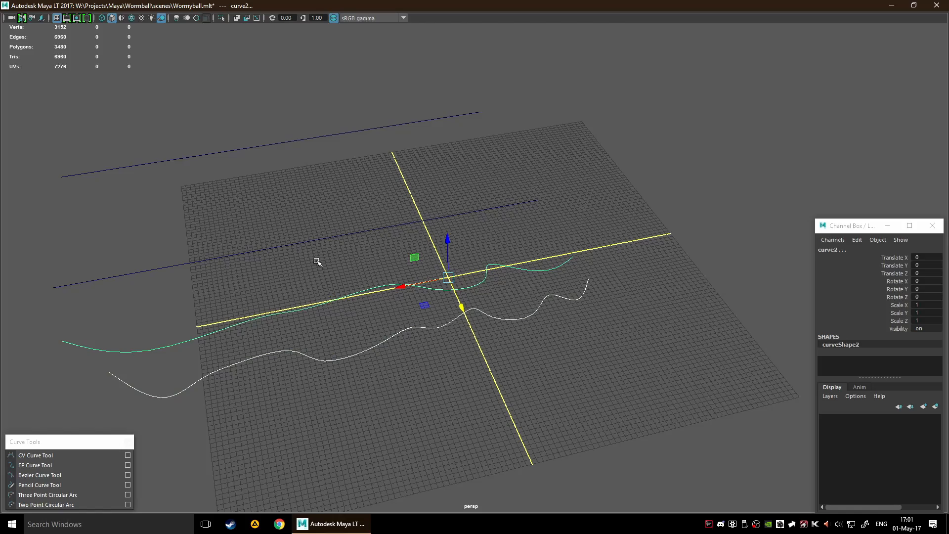
pyautogui.keyDown('shift'); pyautogui.click(318, 240); pyautogui.keyUp('shift')
pyautogui.keyDown('shift'); pyautogui.click(284, 142); pyautogui.keyUp('shift')
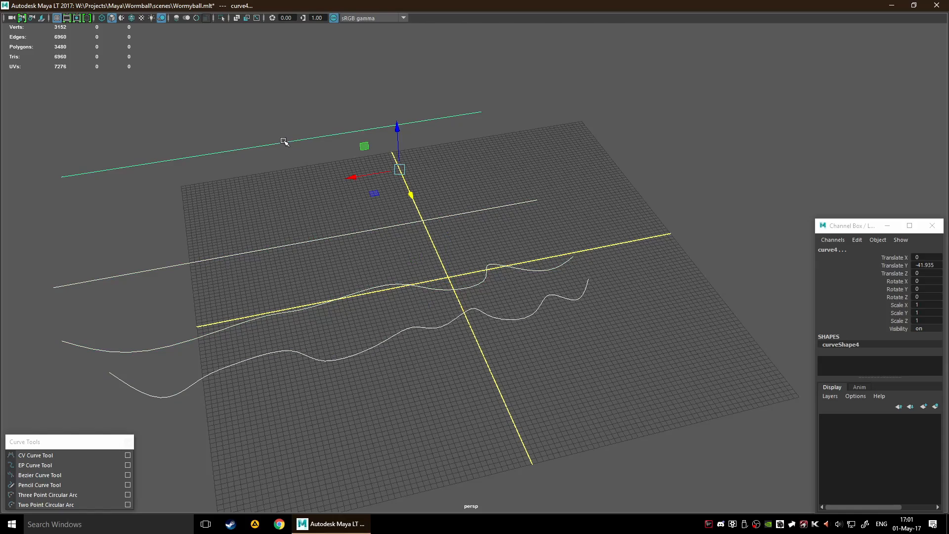
pyautogui.press('g')
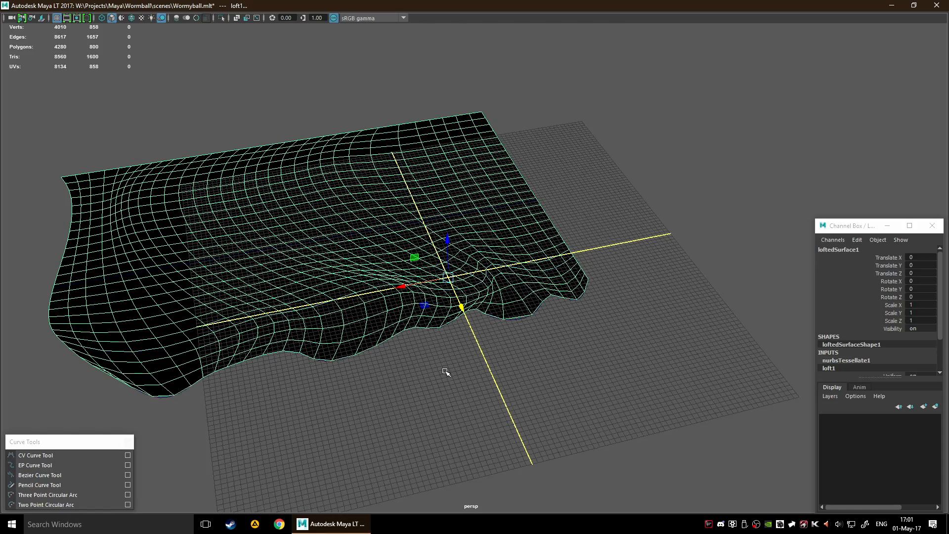
# - Move the lofted surface away from its source curves along Y, to Translate Y 168.76
pyautogui.keyDown('alt'); pyautogui.moveTo(445, 371); pyautogui.dragTo(515, 223); pyautogui.keyUp('alt')
pyautogui.moveTo(674, 346); pyautogui.dragTo(912, 307)
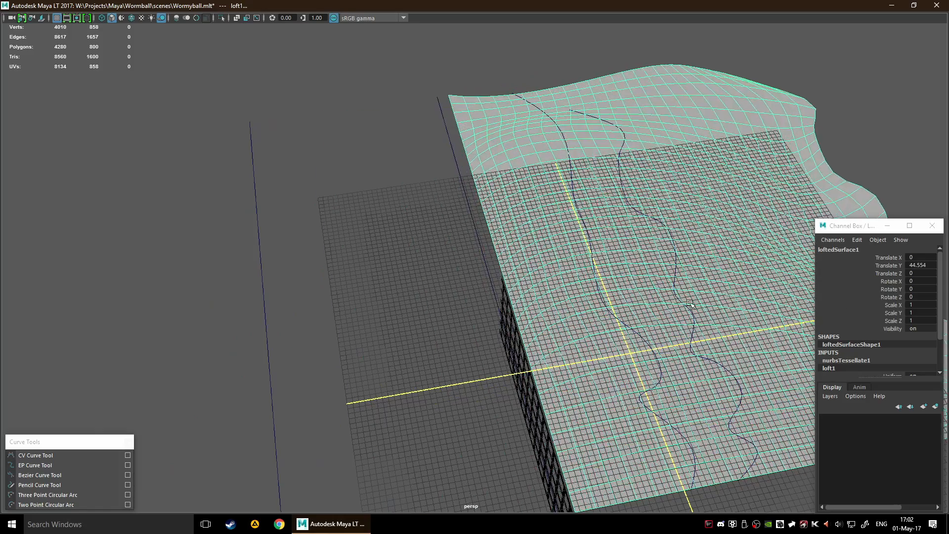
pyautogui.keyDown('alt'); pyautogui.moveTo(690, 303); pyautogui.dragTo(602, 312, button='right'); pyautogui.keyUp('alt')
pyautogui.keyDown('alt'); pyautogui.moveTo(601, 311); pyautogui.dragTo(487, 291, button='middle'); pyautogui.keyUp('alt')
pyautogui.moveTo(492, 259); pyautogui.dragTo(634, 250)
pyautogui.keyDown('alt'); pyautogui.moveTo(470, 319); pyautogui.dragTo(503, 322, button='right'); pyautogui.keyUp('alt')
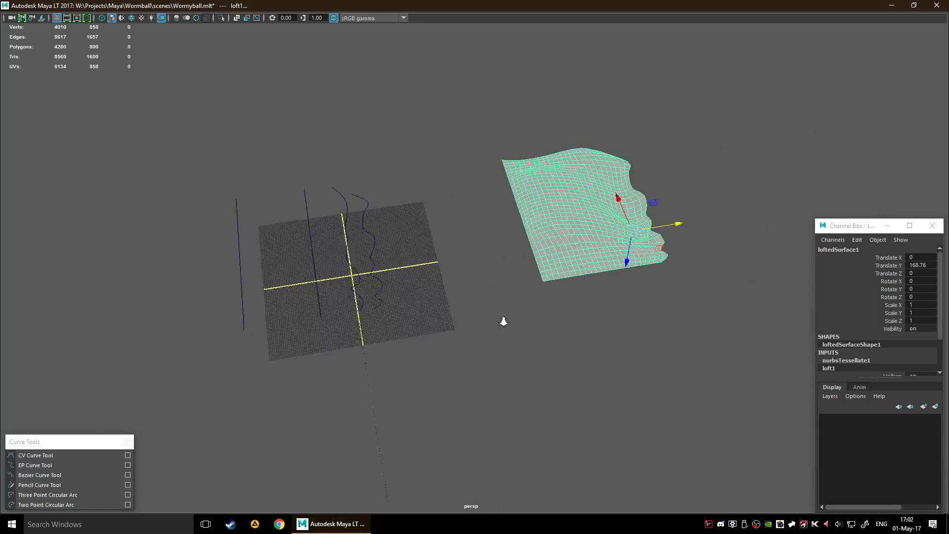
pyautogui.keyDown('alt'); pyautogui.moveTo(503, 322); pyautogui.dragTo(416, 275); pyautogui.keyUp('alt')
pyautogui.keyDown('alt'); pyautogui.moveTo(331, 319); pyautogui.dragTo(453, 324); pyautogui.keyUp('alt')
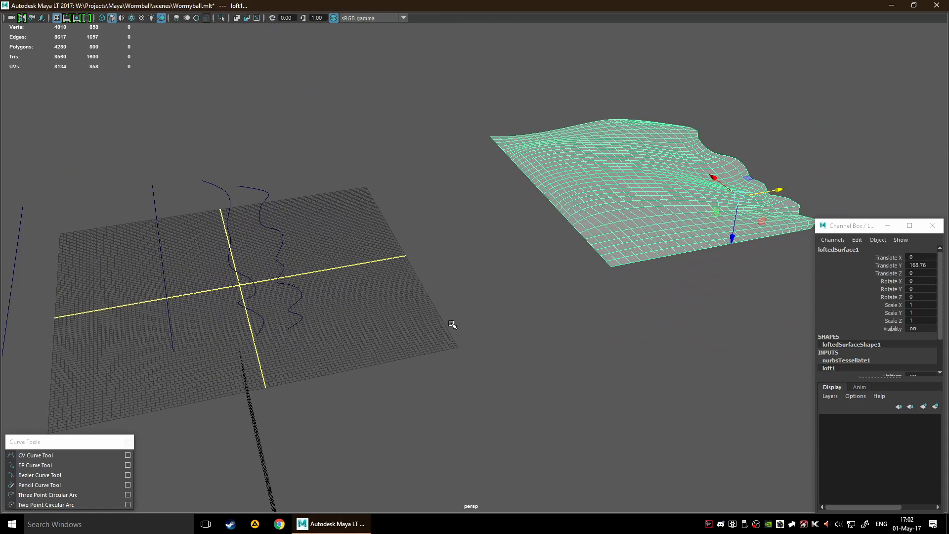
# - Move the outer wavy curve to Translate X -4.135 and Translate Y 9.309, and show its control vertices
pyautogui.click(301, 296)
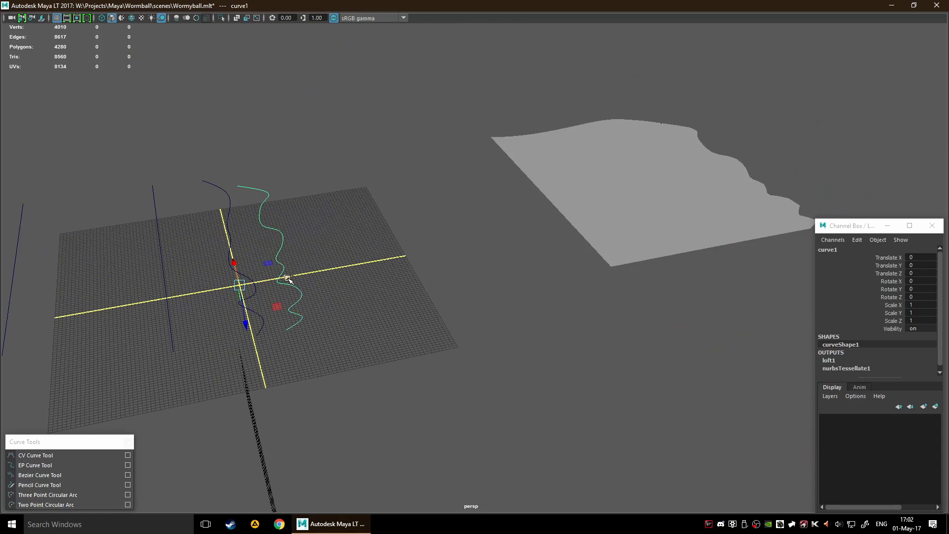
pyautogui.moveTo(288, 278)
pyautogui.mouseDown()
pyautogui.moveTo(322, 273)
pyautogui.moveTo(269, 268)
pyautogui.moveTo(274, 281)
pyautogui.mouseUp()
pyautogui.rightClick(325, 275)
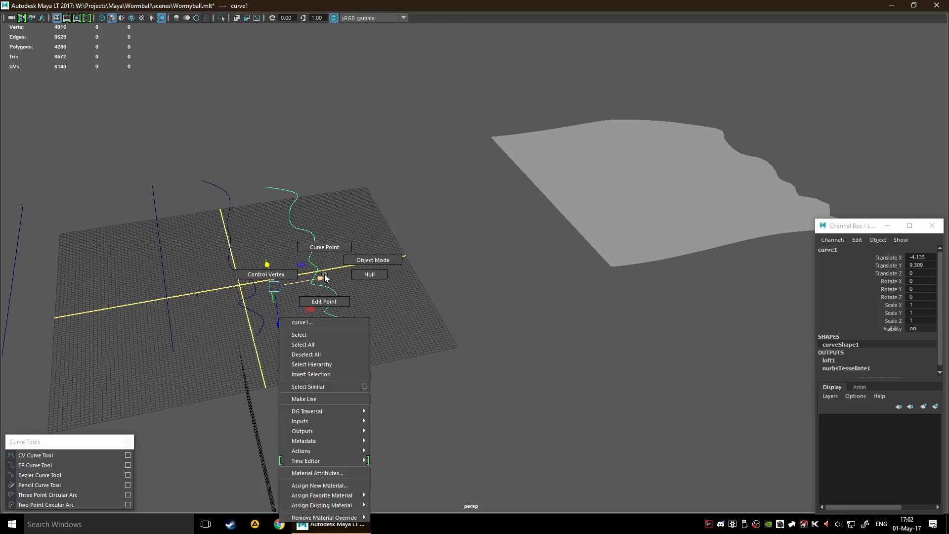
pyautogui.click(265, 274)
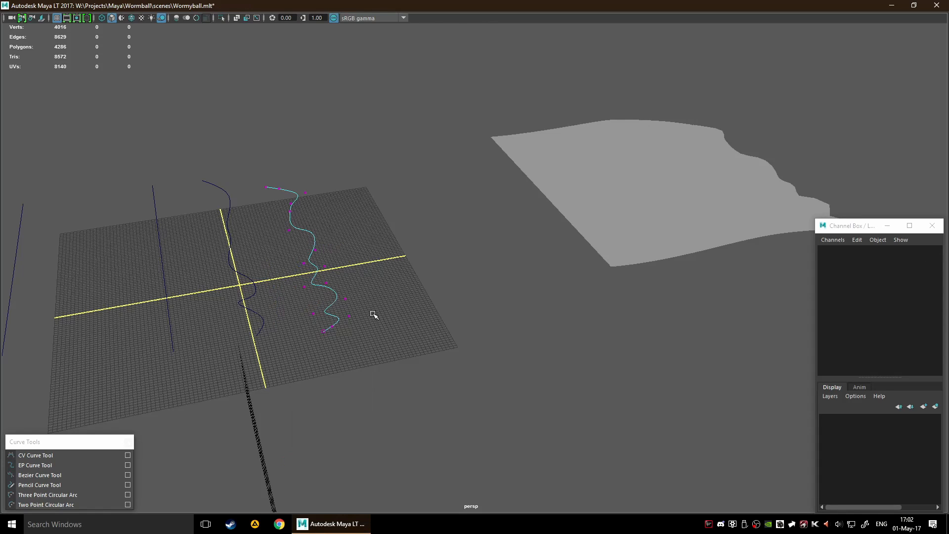
# - Pull two control vertices near one end of the outer wavy curve downward to reshape the lofted surface
pyautogui.click(346, 298)
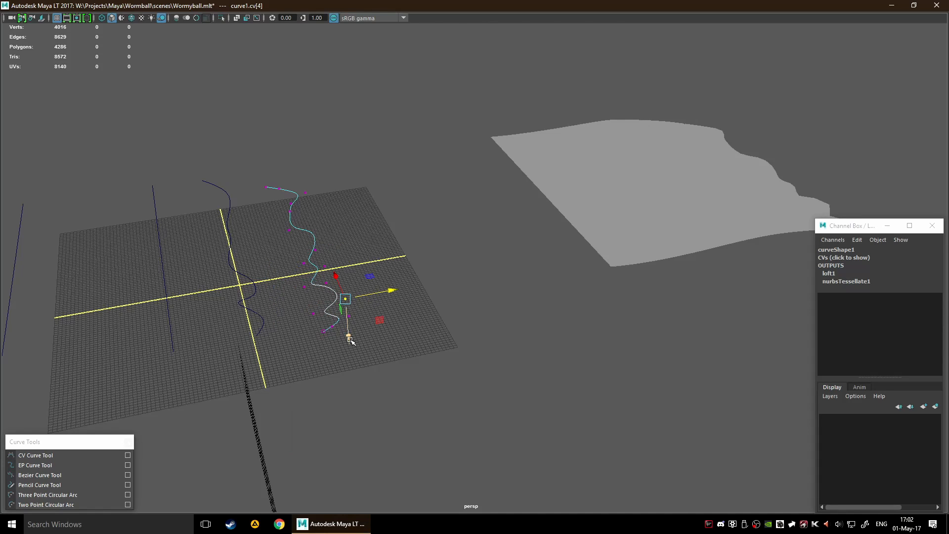
pyautogui.moveTo(346, 325); pyautogui.dragTo(351, 348)
pyautogui.keyDown('alt'); pyautogui.moveTo(530, 313); pyautogui.dragTo(408, 293); pyautogui.keyUp('alt')
pyautogui.click(372, 231)
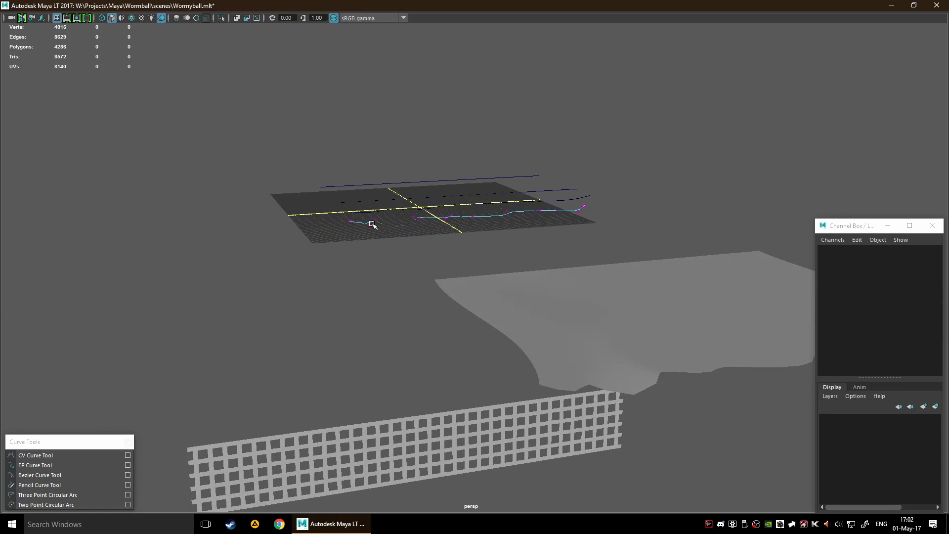
pyautogui.click(369, 224)
pyautogui.moveTo(368, 260); pyautogui.dragTo(369, 269)
# - Pull further control vertices around the middle of the outer wavy curve downward
pyautogui.keyDown('alt'); pyautogui.moveTo(502, 289); pyautogui.dragTo(470, 291); pyautogui.keyUp('alt')
pyautogui.click(485, 195)
pyautogui.click(485, 195)
pyautogui.moveTo(484, 216); pyautogui.dragTo(523, 260)
pyautogui.click(508, 198)
pyautogui.click(559, 201)
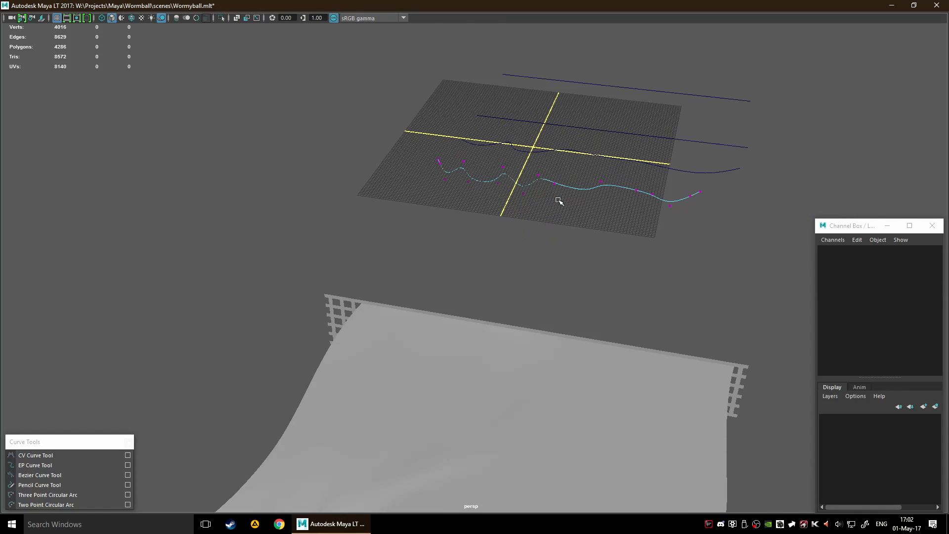
pyautogui.click(556, 186)
pyautogui.moveTo(552, 217)
pyautogui.mouseDown()
pyautogui.moveTo(554, 229)
pyautogui.moveTo(585, 223)
pyautogui.moveTo(571, 217)
pyautogui.mouseUp()
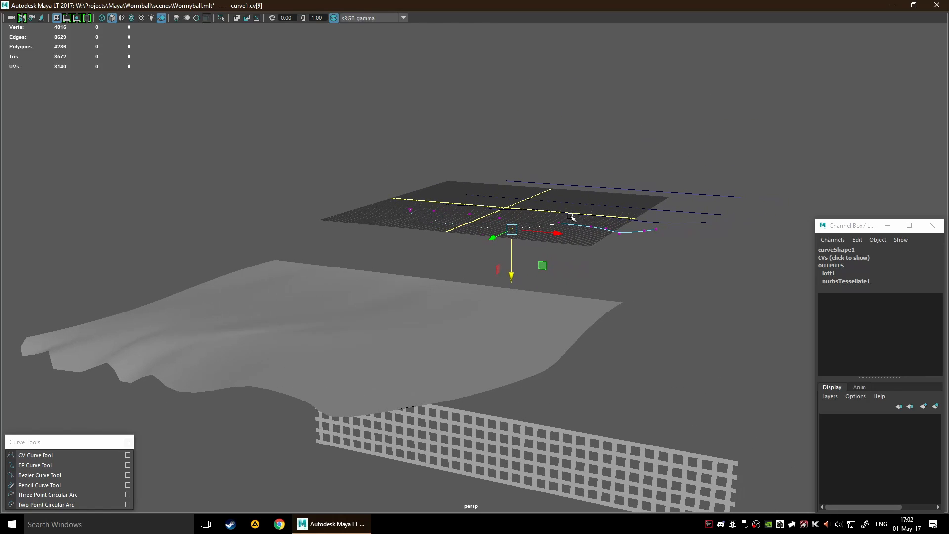
# - Pull two more control vertices, toward the far end of the outer wavy curve, downward
pyautogui.click(564, 235)
pyautogui.click(561, 226)
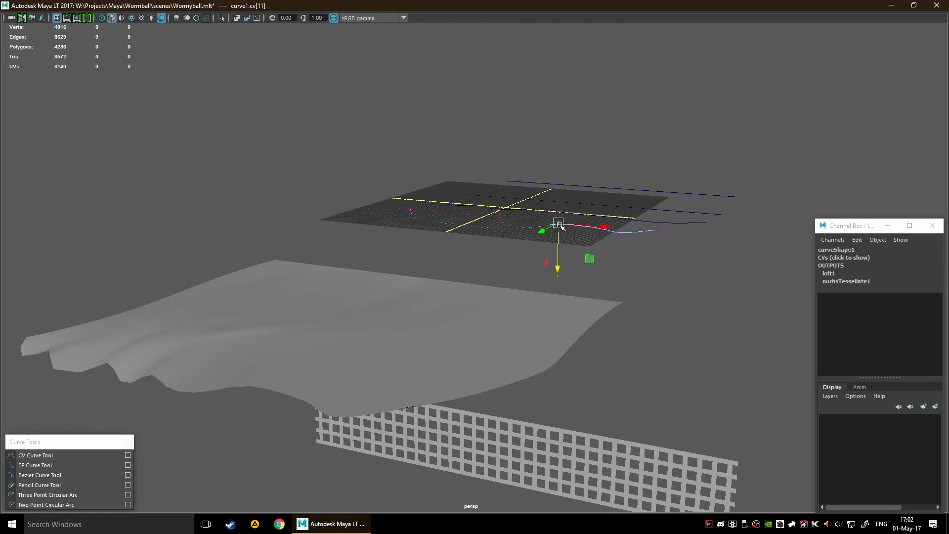
pyautogui.click(561, 261)
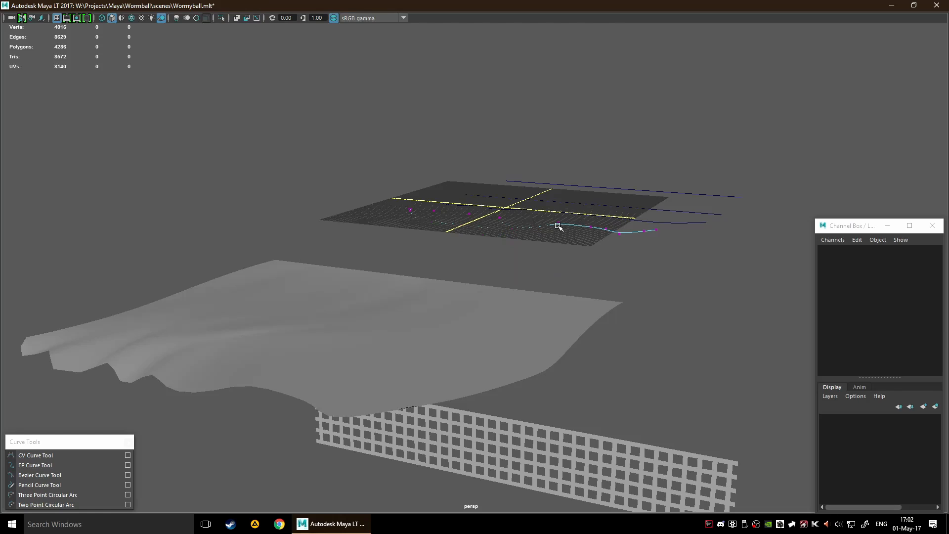
pyautogui.click(559, 226)
pyautogui.moveTo(560, 264); pyautogui.dragTo(562, 294)
pyautogui.click(620, 235)
pyautogui.moveTo(619, 269); pyautogui.dragTo(618, 278)
pyautogui.keyDown('alt'); pyautogui.moveTo(586, 328); pyautogui.dragTo(634, 315); pyautogui.keyUp('alt')
# - Return the outer wavy curve to object mode, move it to Translate Z 0.953, and inspect the reshaped lofted surface
pyautogui.moveTo(389, 306); pyautogui.dragTo(346, 279, button='right')
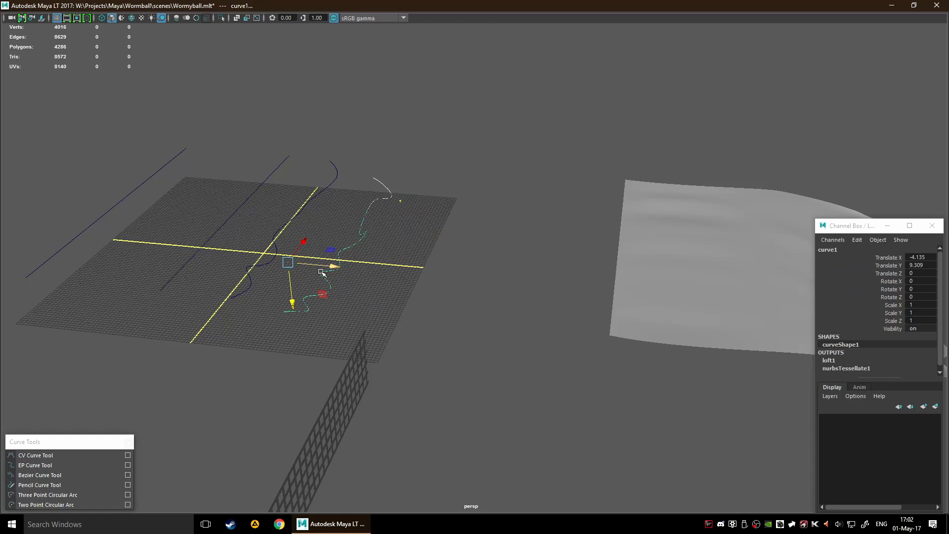
pyautogui.moveTo(292, 301); pyautogui.dragTo(295, 302)
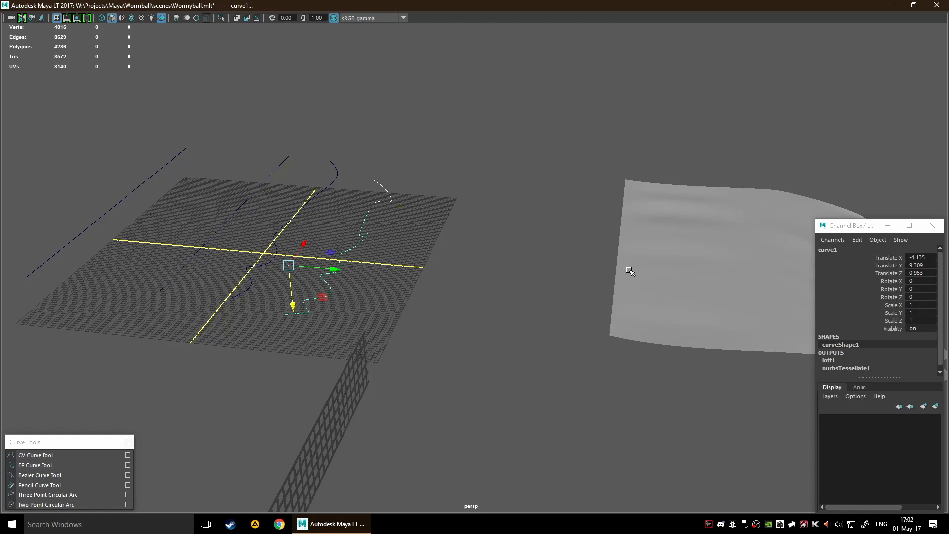
pyautogui.keyDown('alt'); pyautogui.moveTo(632, 272); pyautogui.dragTo(536, 260); pyautogui.keyUp('alt')
pyautogui.keyDown('alt'); pyautogui.moveTo(512, 290); pyautogui.dragTo(380, 318); pyautogui.keyUp('alt')
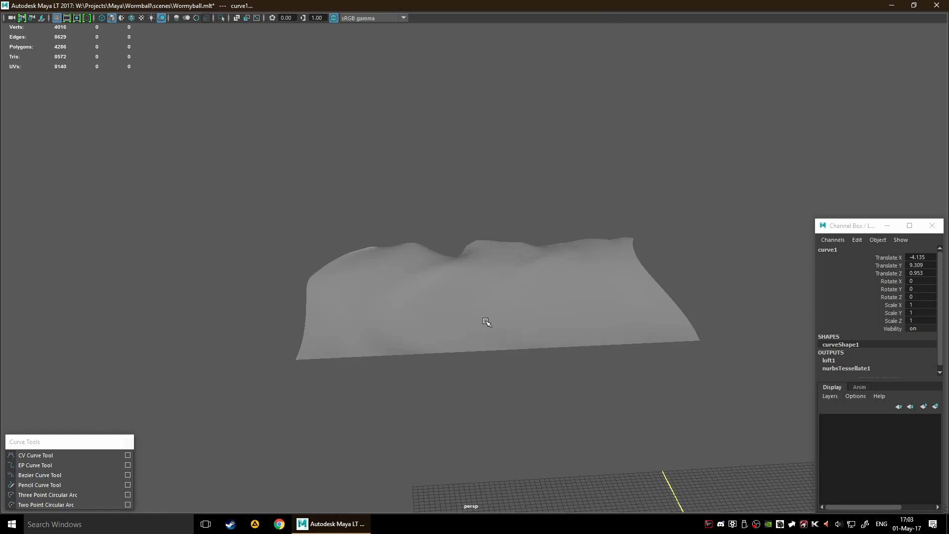
# - Select the second wavy curve, near the grid centre, and shift its position to adjust the lofted surface
pyautogui.scroll(-3, 486, 322)
pyautogui.scroll(6, 480, 314)
pyautogui.scroll(-4, 495, 350)
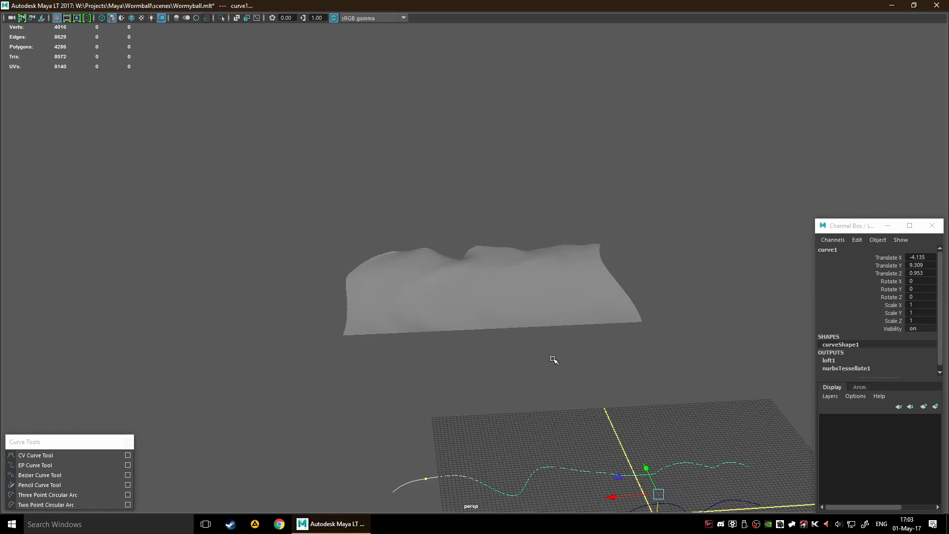
pyautogui.keyDown('alt'); pyautogui.moveTo(553, 360); pyautogui.dragTo(447, 228, button='middle'); pyautogui.keyUp('alt')
pyautogui.scroll(-5, 415, 392)
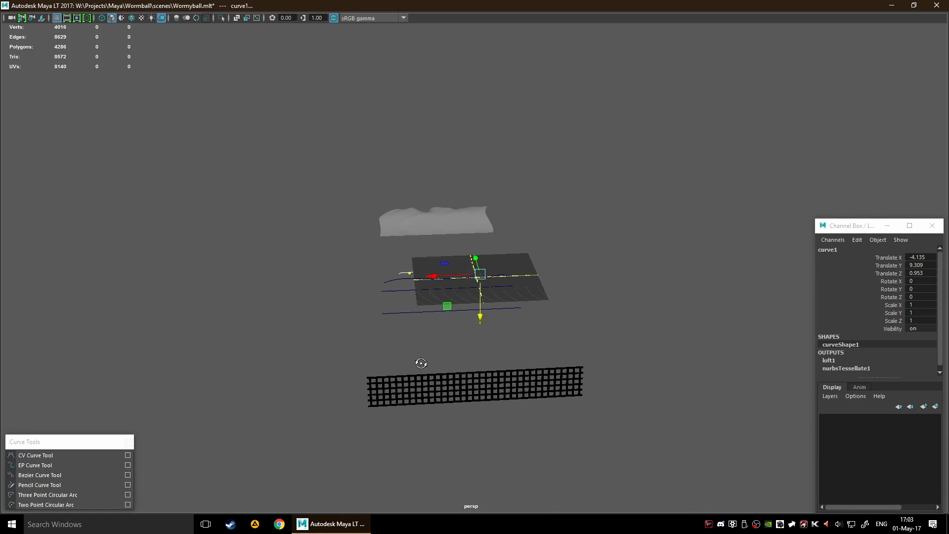
pyautogui.keyDown('alt'); pyautogui.moveTo(422, 363); pyautogui.dragTo(442, 312); pyautogui.keyUp('alt')
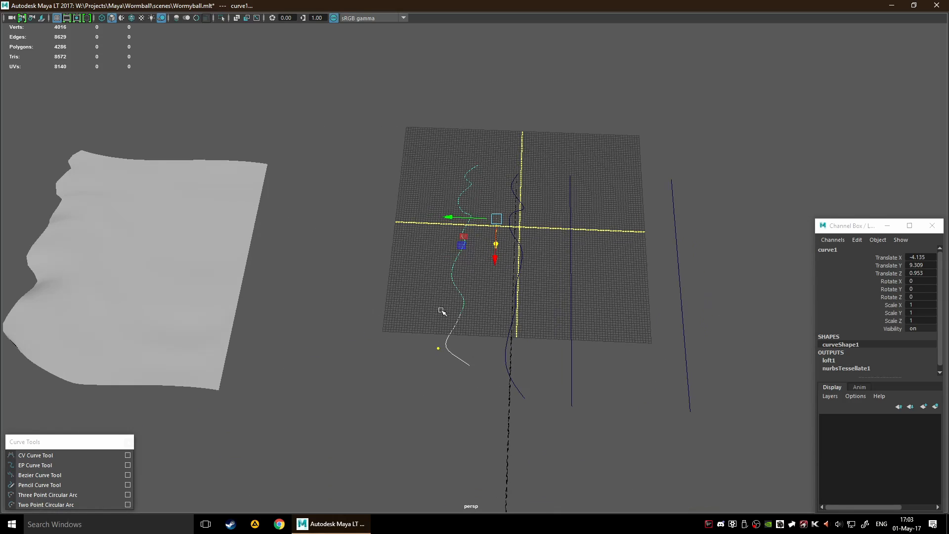
pyautogui.click(512, 307)
pyautogui.click(454, 390)
pyautogui.click(514, 382)
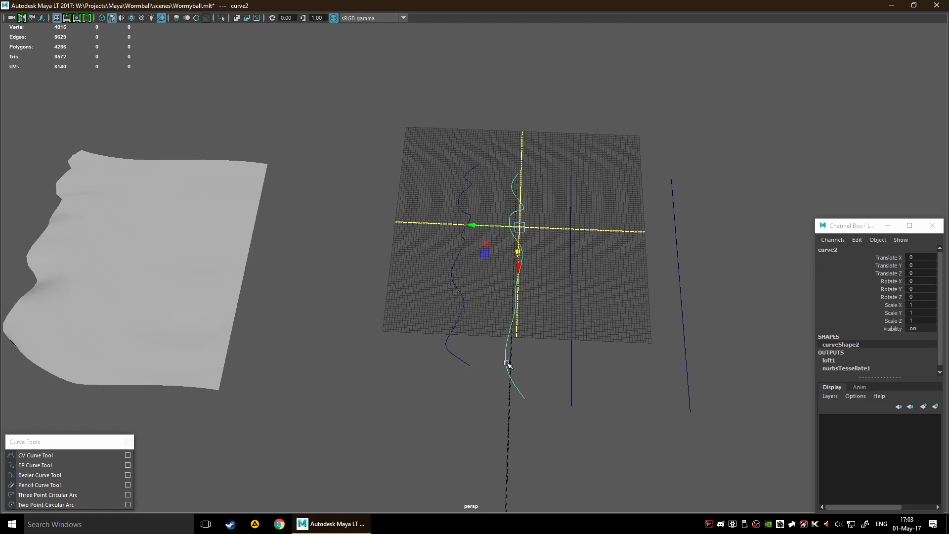
pyautogui.moveTo(478, 228); pyautogui.dragTo(555, 254)
pyautogui.moveTo(531, 214); pyautogui.dragTo(532, 211)
pyautogui.keyDown('alt'); pyautogui.moveTo(534, 211); pyautogui.dragTo(467, 311); pyautogui.keyUp('alt')
pyautogui.click(494, 346)
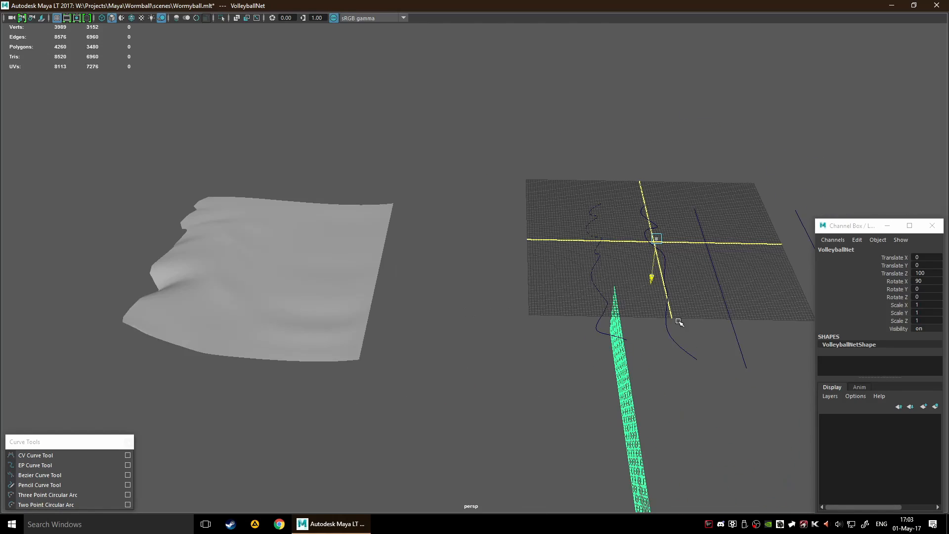
pyautogui.keyDown('alt'); pyautogui.moveTo(679, 322); pyautogui.dragTo(388, 278, button='middle'); pyautogui.keyUp('alt')
pyautogui.moveTo(650, 279); pyautogui.dragTo(410, 292)
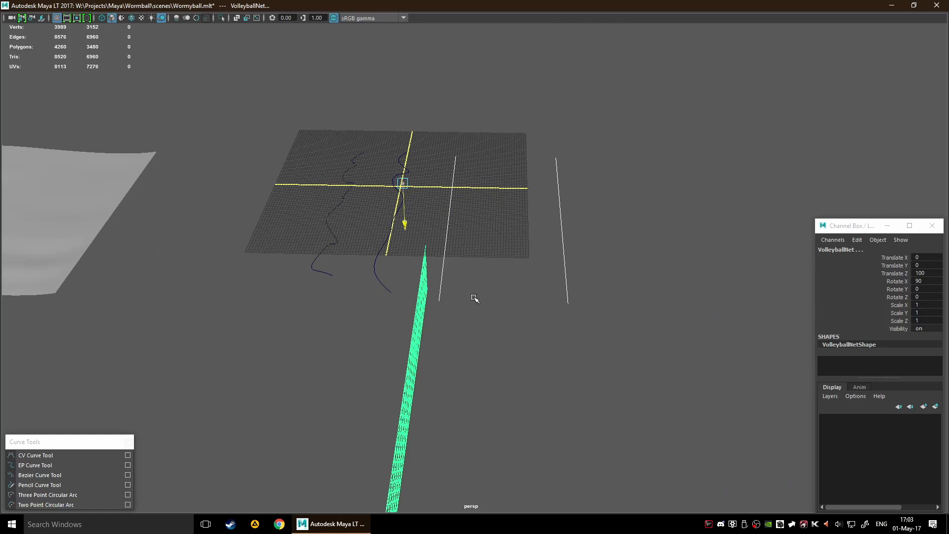
pyautogui.moveTo(409, 226); pyautogui.dragTo(414, 218)
pyautogui.click(606, 319)
# - Select both straight curves and move them together along Z to Translate Z -5.176, bending the flat side of the lofted surface
pyautogui.moveTo(634, 260); pyautogui.dragTo(451, 227)
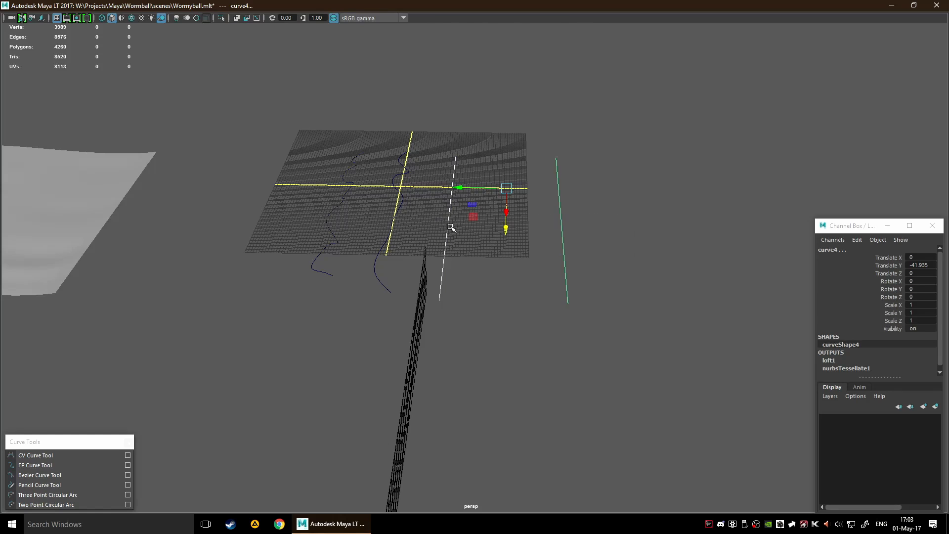
pyautogui.moveTo(510, 230); pyautogui.dragTo(509, 225)
pyautogui.moveTo(323, 257)
pyautogui.keyDown('alt'); pyautogui.mouseDown()
pyautogui.moveTo(401, 237)
pyautogui.moveTo(335, 242)
pyautogui.mouseUp(); pyautogui.keyUp('alt')
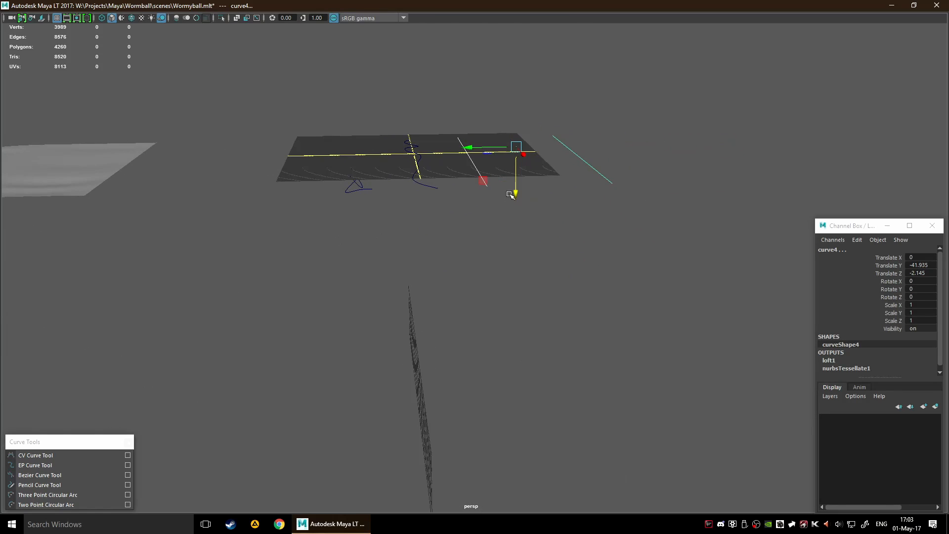
pyautogui.moveTo(519, 195); pyautogui.dragTo(515, 186)
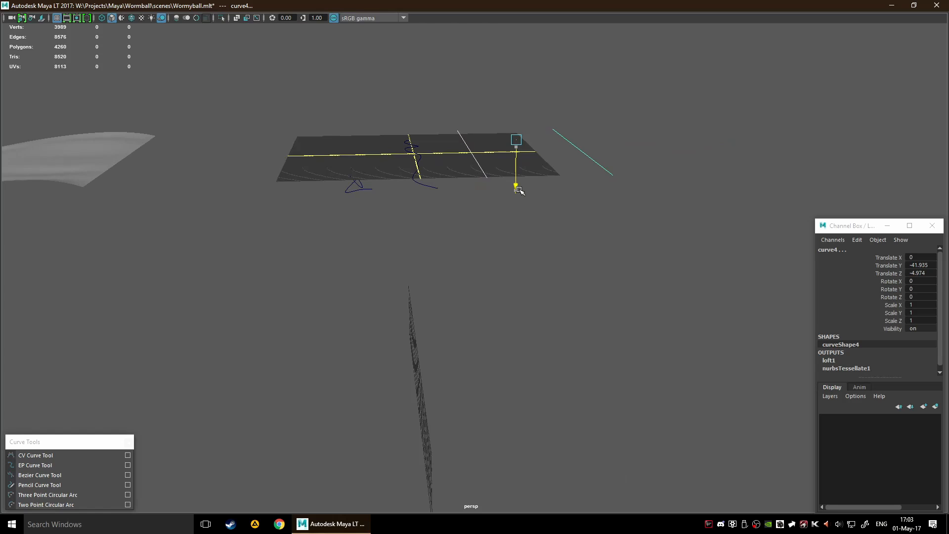
pyautogui.keyDown('alt'); pyautogui.moveTo(235, 253); pyautogui.dragTo(297, 293); pyautogui.keyUp('alt')
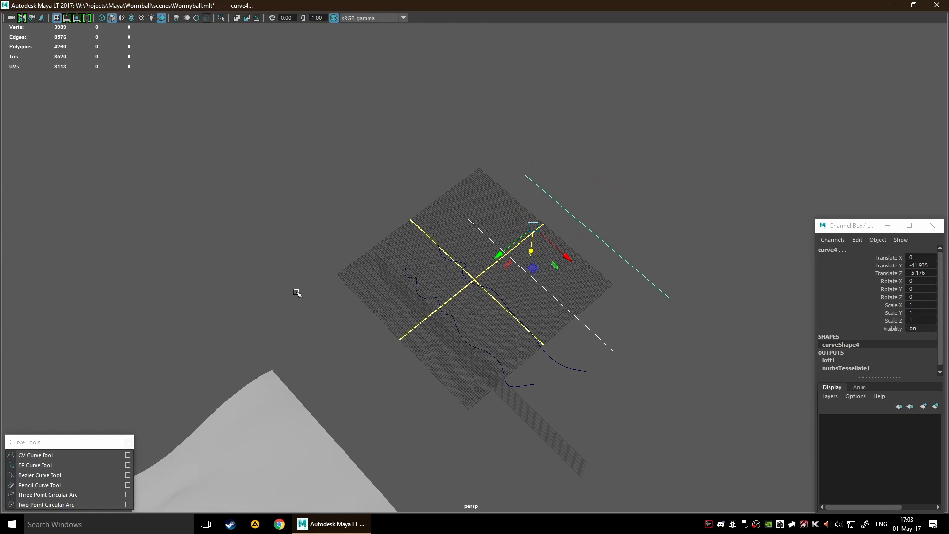
pyautogui.keyDown('alt'); pyautogui.moveTo(306, 293); pyautogui.dragTo(388, 283, button='right'); pyautogui.keyUp('alt')
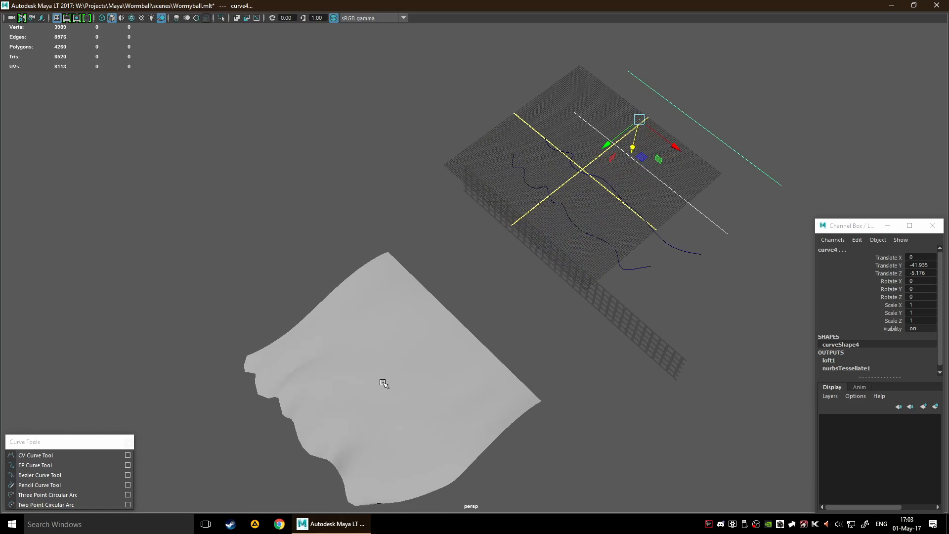
pyautogui.keyDown('alt'); pyautogui.moveTo(512, 382); pyautogui.dragTo(493, 304, button='middle'); pyautogui.keyUp('alt')
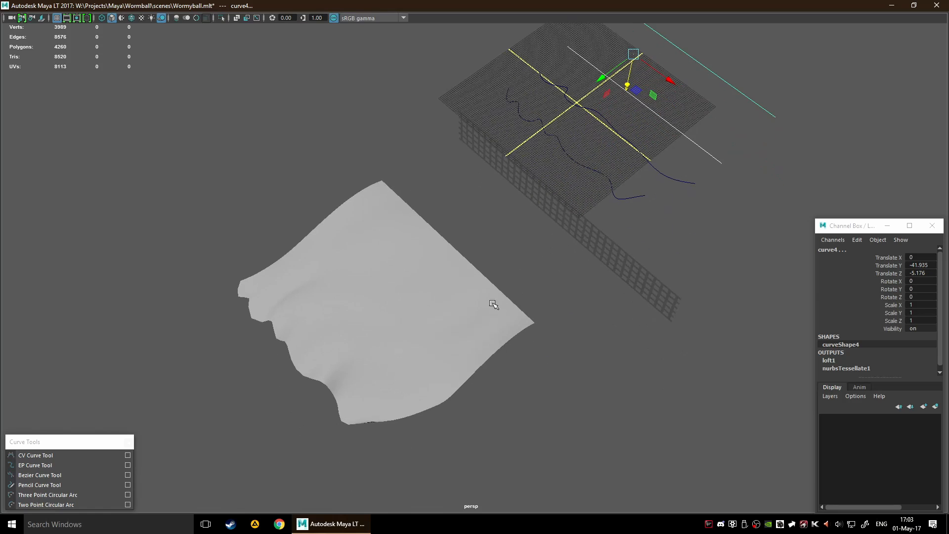
# - Select the lofted surface and delete all construction history in the scene by type
pyautogui.click(479, 297)
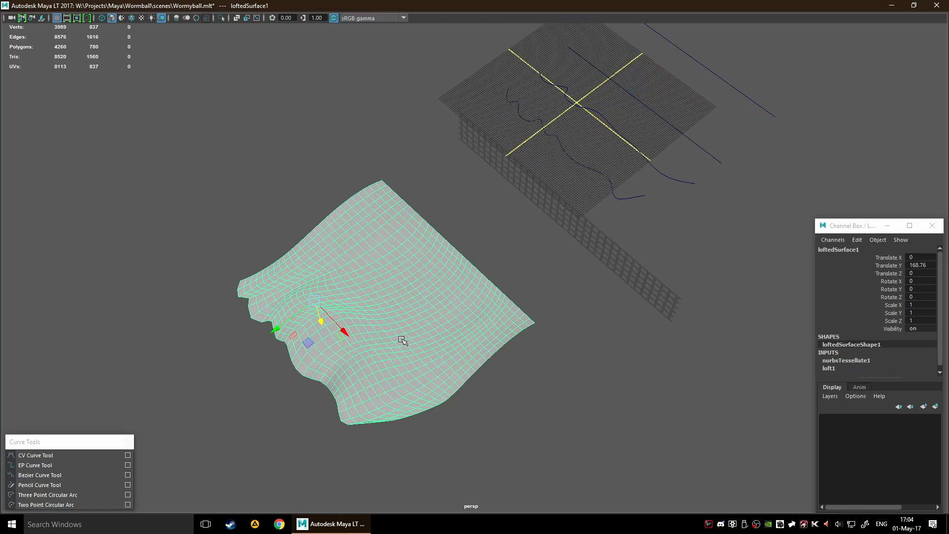
pyautogui.keyDown('alt'); pyautogui.moveTo(401, 339); pyautogui.dragTo(465, 305); pyautogui.keyUp('alt')
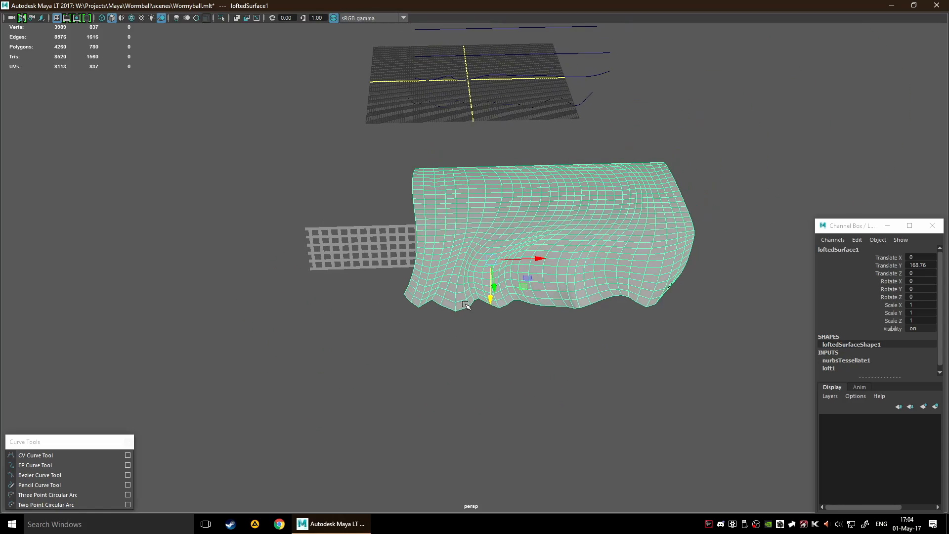
pyautogui.press('space')
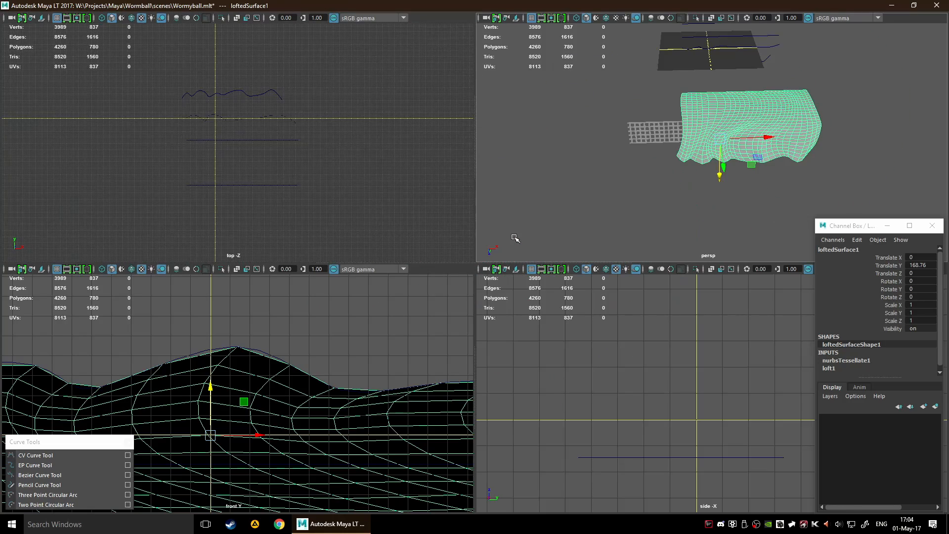
pyautogui.press('space')
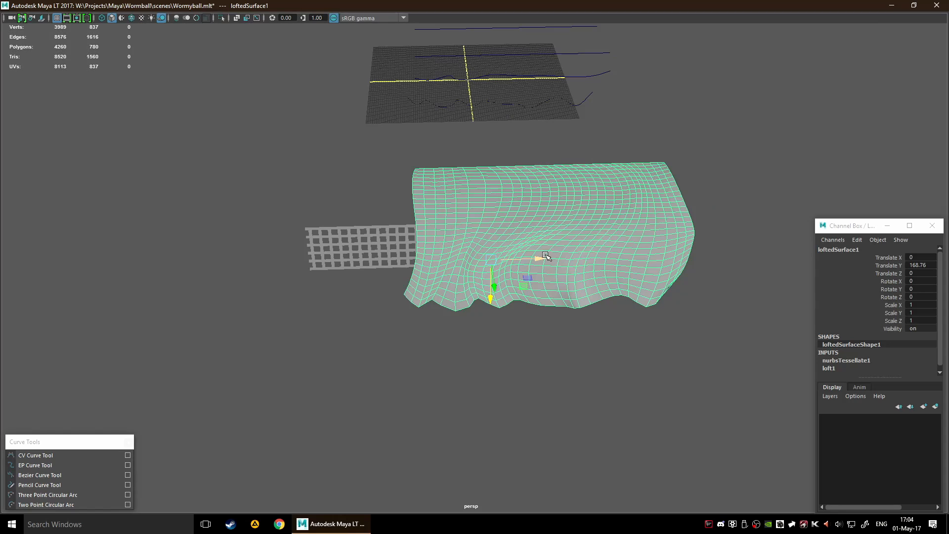
pyautogui.press('space')
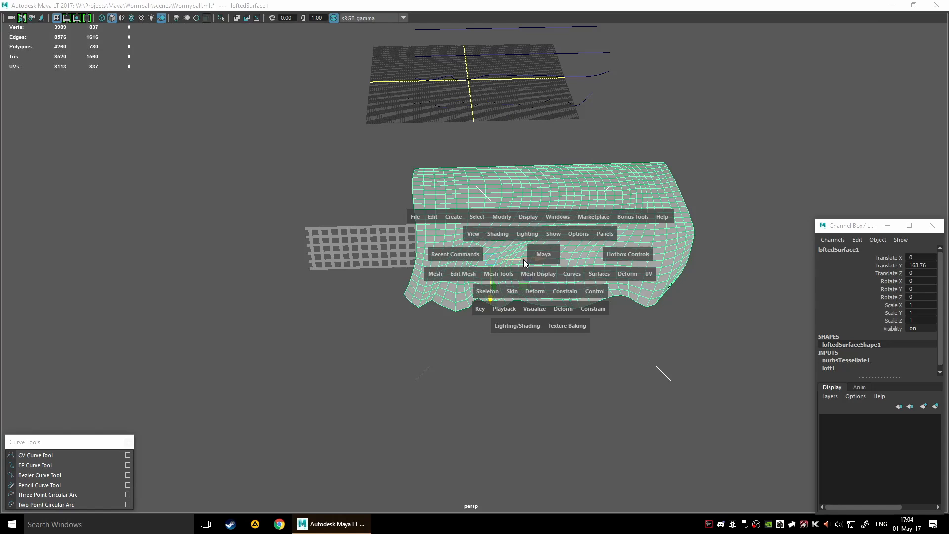
pyautogui.click(439, 219)
pyautogui.moveTo(481, 344)
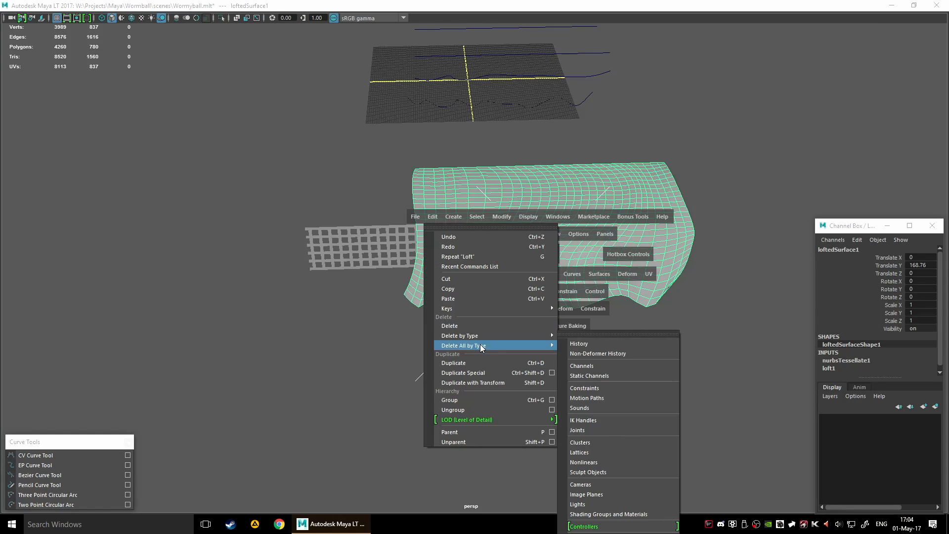
pyautogui.click(607, 343)
# - Select all four source curves on the grid and delete them
pyautogui.keyDown('alt'); pyautogui.moveTo(658, 333); pyautogui.dragTo(434, 322); pyautogui.keyUp('alt')
pyautogui.click(230, 125)
pyautogui.moveTo(231, 125); pyautogui.dragTo(653, 297)
pyautogui.press('Delete')
# - Set the lofted surface's Rotate Y to 180 and move it over the grid, to Translate X 28.703 and Translate Y 16.287
pyautogui.click(288, 147)
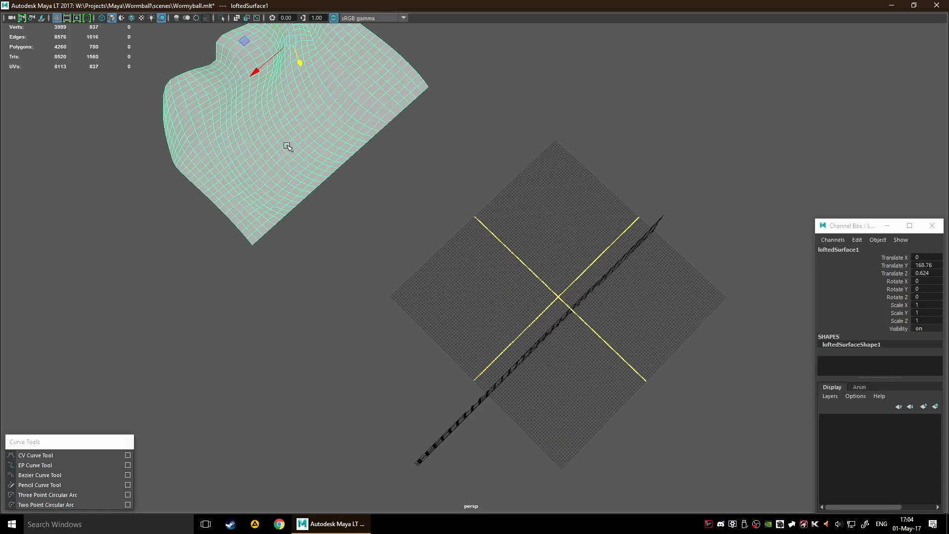
pyautogui.keyDown('alt'); pyautogui.moveTo(305, 176); pyautogui.dragTo(367, 341); pyautogui.keyUp('alt')
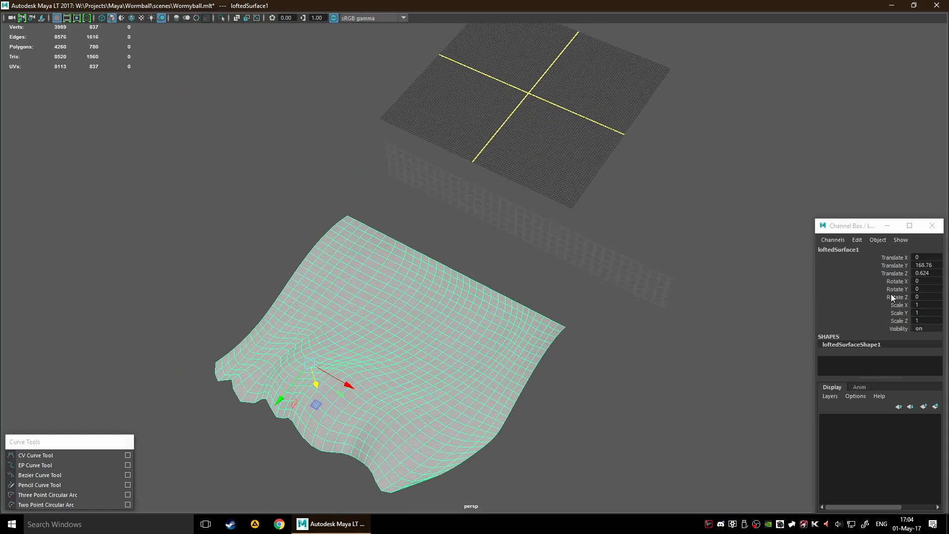
pyautogui.click(927, 287)
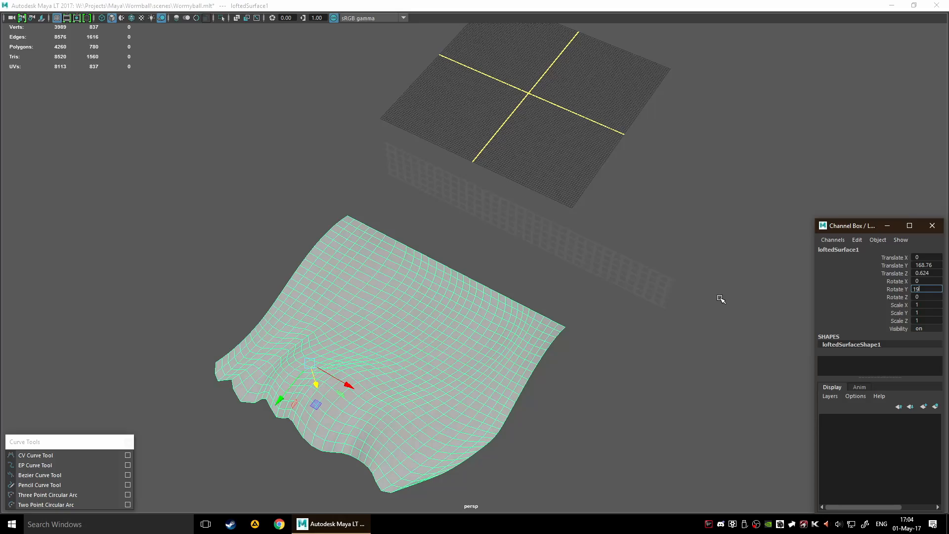
pyautogui.write('180')
pyautogui.press('Return')
pyautogui.keyDown('alt'); pyautogui.moveTo(373, 332); pyautogui.dragTo(400, 425); pyautogui.keyUp('alt')
pyautogui.moveTo(314, 360); pyautogui.dragTo(576, 286)
# - Center the lofted surface's pivot and freeze its transformations
pyautogui.press('space')
pyautogui.click(320, 153)
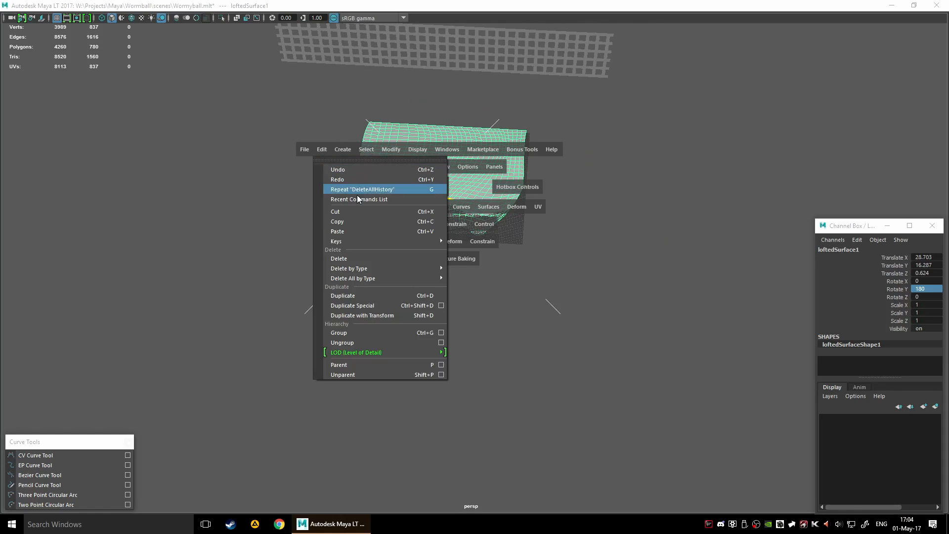
pyautogui.click(323, 147)
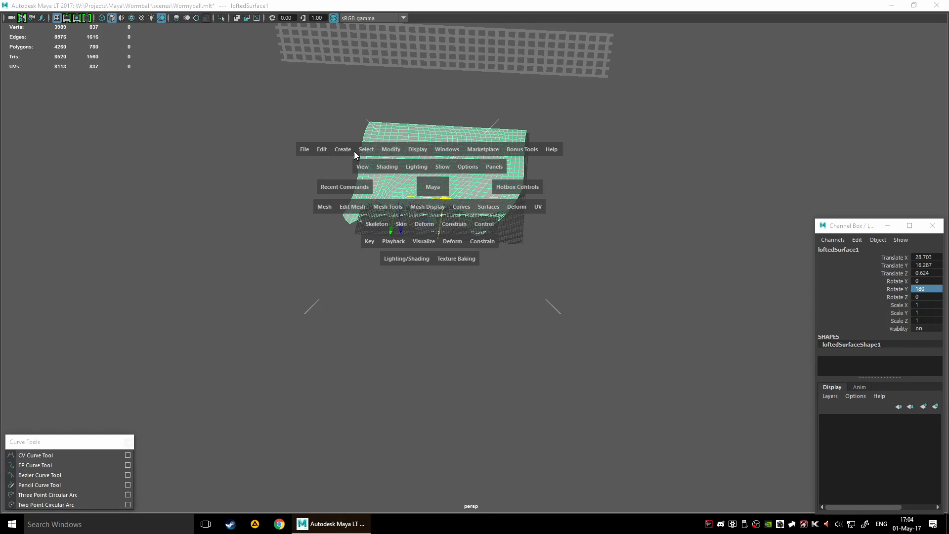
pyautogui.click(392, 151)
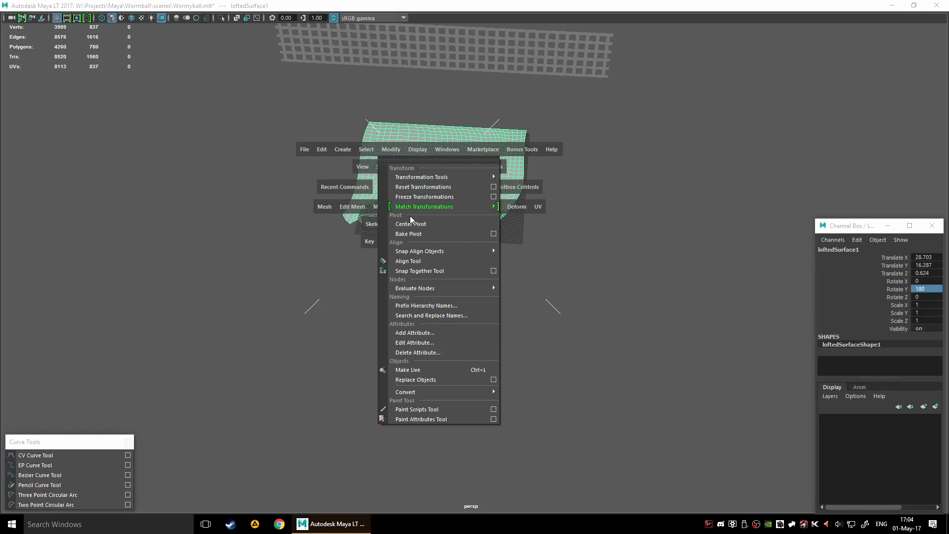
pyautogui.click(410, 224)
pyautogui.click(388, 149)
pyautogui.click(440, 197)
# - Select the volleyball net and freeze its transformations
pyautogui.keyDown('alt'); pyautogui.moveTo(441, 196); pyautogui.dragTo(309, 205); pyautogui.keyUp('alt')
pyautogui.click(354, 196)
pyautogui.keyDown('alt'); pyautogui.moveTo(534, 202); pyautogui.dragTo(487, 137); pyautogui.keyUp('alt')
pyautogui.press('space')
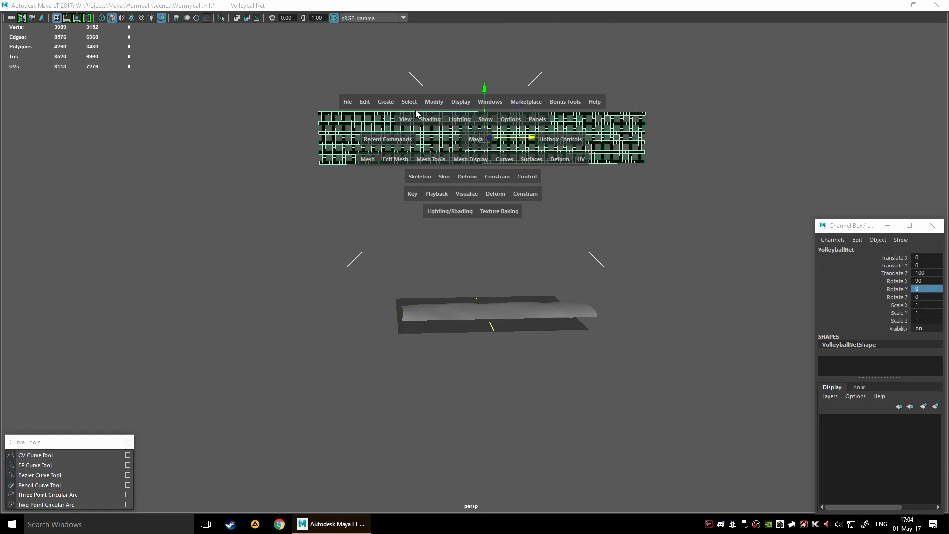
pyautogui.click(434, 102)
pyautogui.click(460, 149)
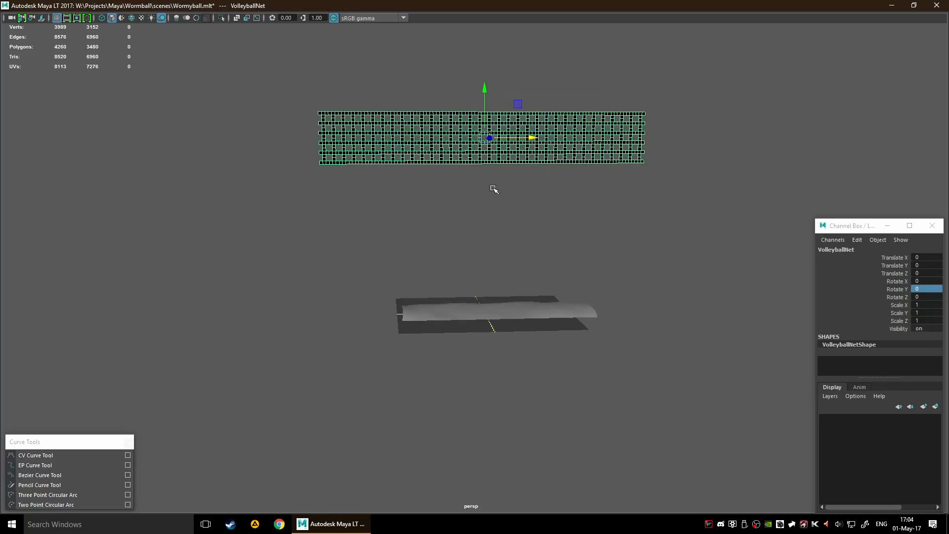
# - Select the lofted surface and reposition it on the grid at Translate X -6.463 and Translate Y 17.758
pyautogui.keyDown('alt'); pyautogui.moveTo(494, 191); pyautogui.dragTo(542, 304, button='middle'); pyautogui.keyUp('alt')
pyautogui.click(385, 324)
pyautogui.keyDown('alt'); pyautogui.moveTo(384, 325); pyautogui.dragTo(475, 358); pyautogui.keyUp('alt')
pyautogui.click(476, 358)
pyautogui.keyDown('alt'); pyautogui.moveTo(495, 354); pyautogui.dragTo(637, 275, button='middle'); pyautogui.keyUp('alt')
pyautogui.scroll(3, 620, 307)
pyautogui.keyDown('alt'); pyautogui.moveTo(620, 307); pyautogui.dragTo(607, 257); pyautogui.keyUp('alt')
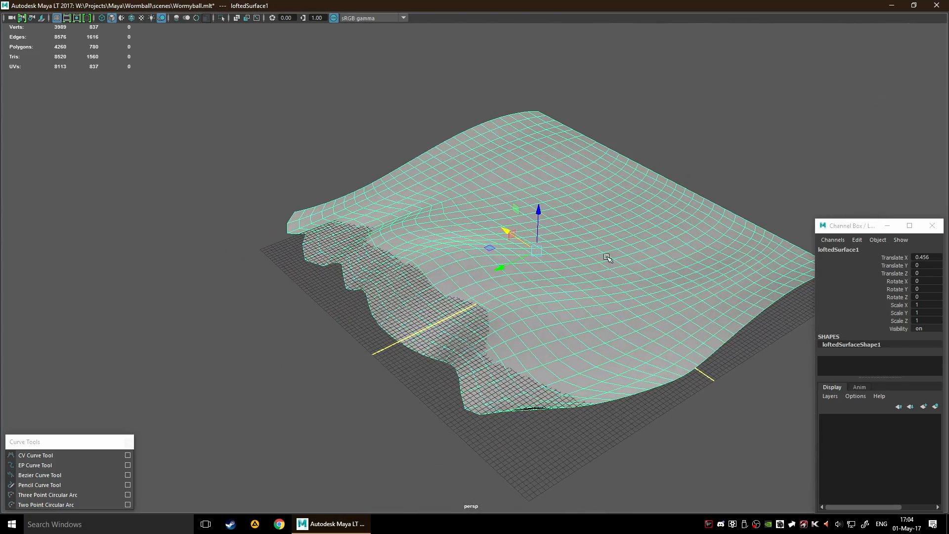
pyautogui.keyDown('alt'); pyautogui.moveTo(507, 231); pyautogui.dragTo(320, 320); pyautogui.keyUp('alt')
pyautogui.moveTo(264, 345); pyautogui.dragTo(521, 351)
pyautogui.keyDown('alt'); pyautogui.moveTo(521, 351); pyautogui.dragTo(418, 348, button='middle'); pyautogui.keyUp('alt')
pyautogui.moveTo(421, 328); pyautogui.dragTo(634, 357)
pyautogui.keyDown('alt'); pyautogui.moveTo(633, 357); pyautogui.dragTo(472, 323, button='middle'); pyautogui.keyUp('alt')
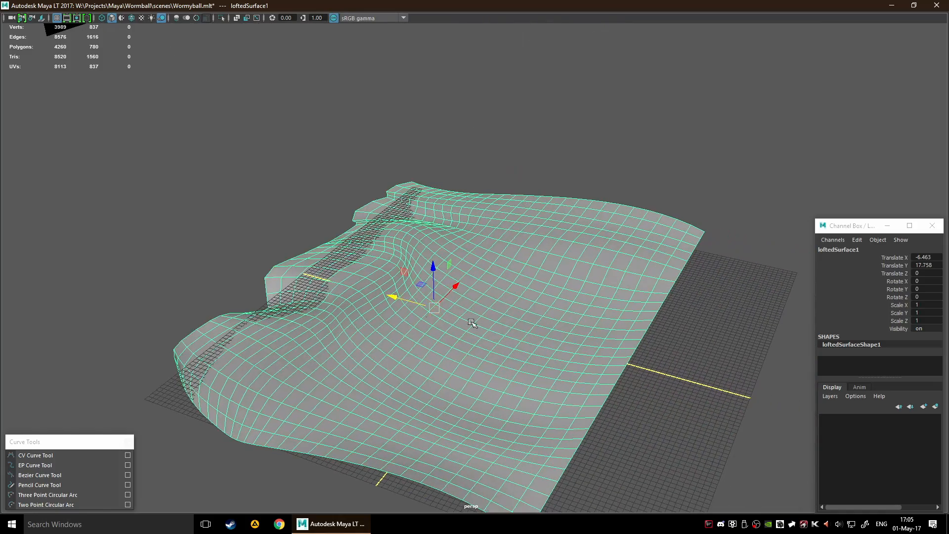
# - Slide the lofted surface further along Y to Translate Y 27.743 and check its placement against the grid
pyautogui.moveTo(561, 301); pyautogui.dragTo(521, 301, button='middle')
pyautogui.keyDown('alt'); pyautogui.moveTo(535, 295); pyautogui.dragTo(570, 228); pyautogui.keyUp('alt')
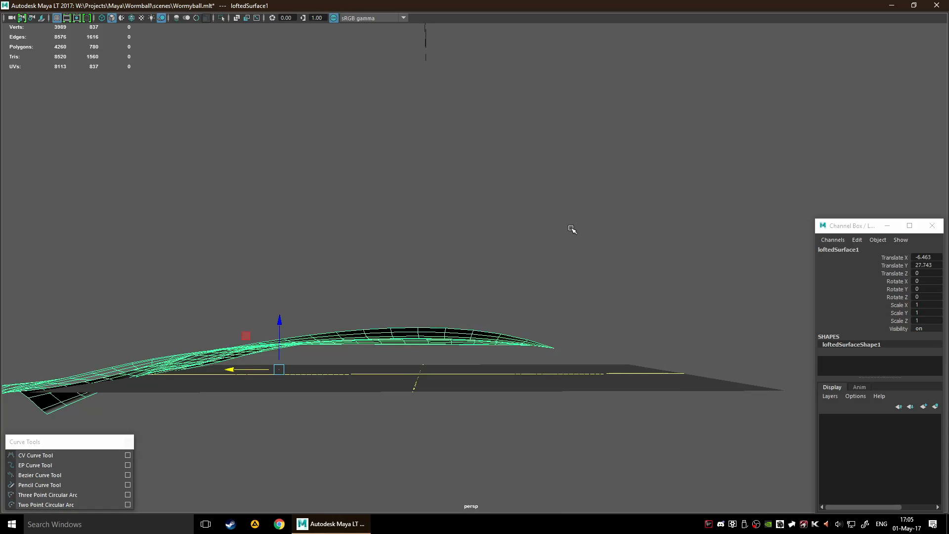
pyautogui.moveTo(572, 230)
pyautogui.keyDown('alt'); pyautogui.mouseDown()
pyautogui.moveTo(517, 404)
pyautogui.moveTo(445, 250)
pyautogui.moveTo(440, 115)
pyautogui.moveTo(507, 235)
pyautogui.mouseUp(); pyautogui.keyUp('alt')
pyautogui.scroll(5, 328, 333)
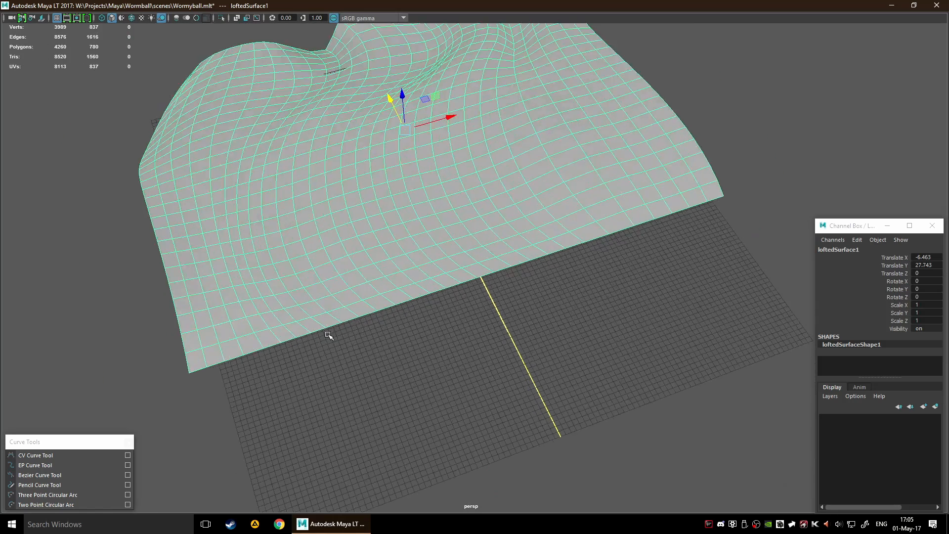
# - Select the whole straight border edge of the lofted surface and extrude it outward to Translate Y -86.553
pyautogui.moveTo(333, 251); pyautogui.dragTo(321, 218, button='right')
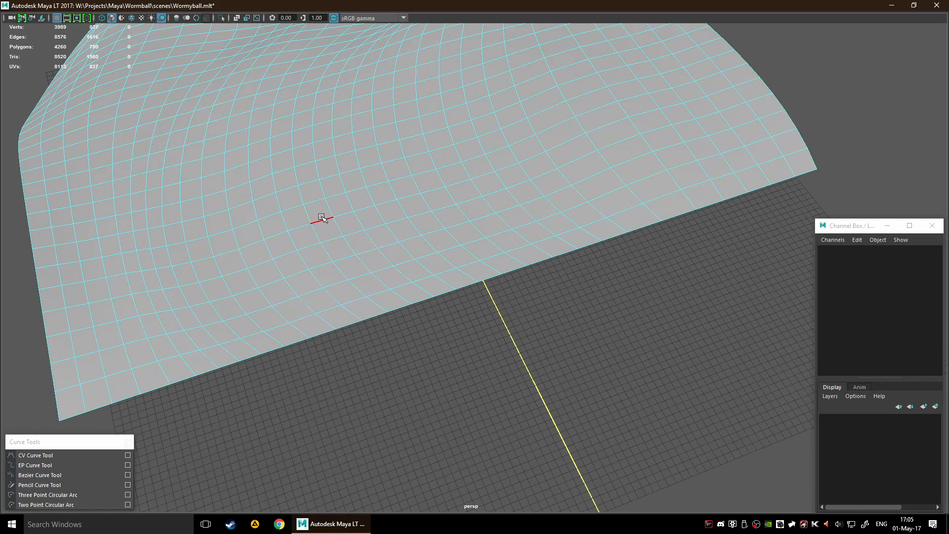
pyautogui.click(71, 415)
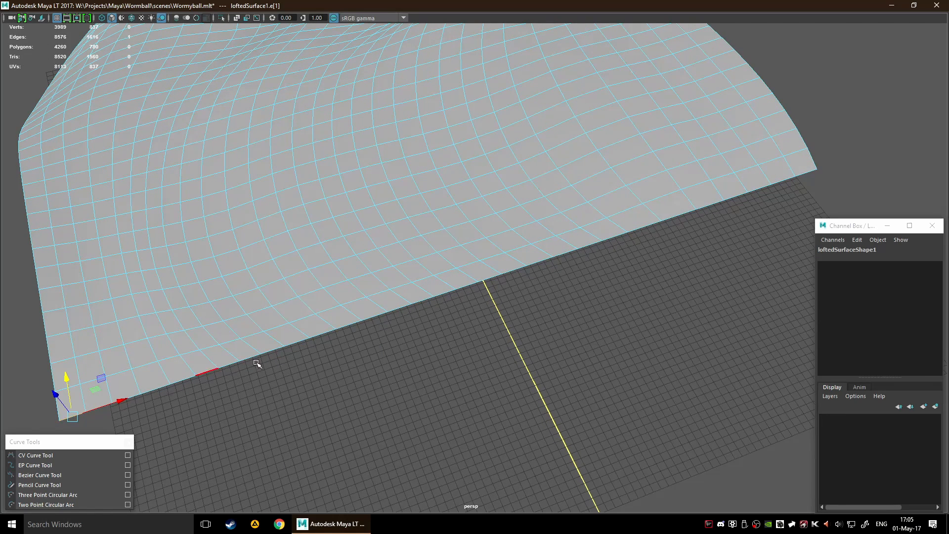
pyautogui.keyDown('shift'); pyautogui.doubleClick(798, 174); pyautogui.keyUp('shift')
pyautogui.hotkey('ctrl', 'e')
pyautogui.keyDown('alt'); pyautogui.moveTo(462, 381); pyautogui.dragTo(525, 321); pyautogui.keyUp('alt')
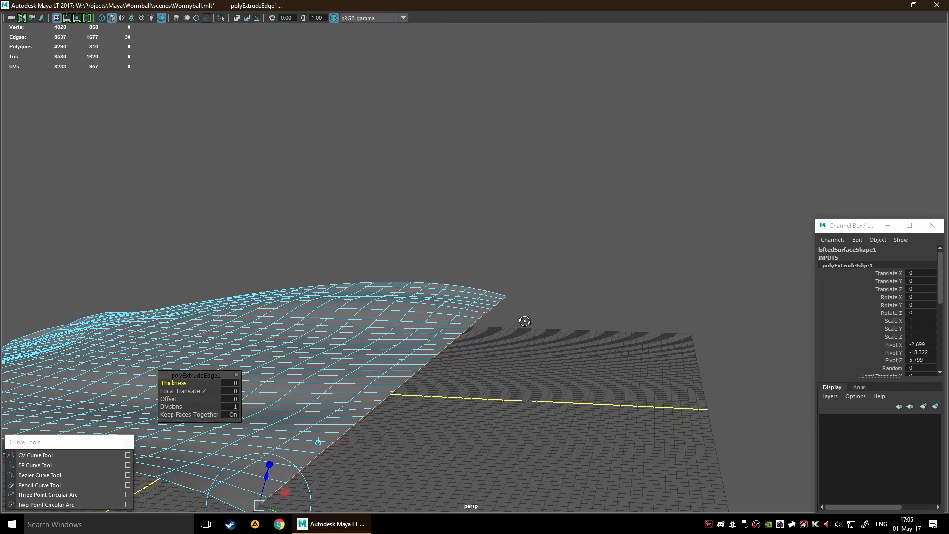
pyautogui.keyDown('alt'); pyautogui.moveTo(525, 322); pyautogui.dragTo(495, 367, button='right'); pyautogui.keyUp('alt')
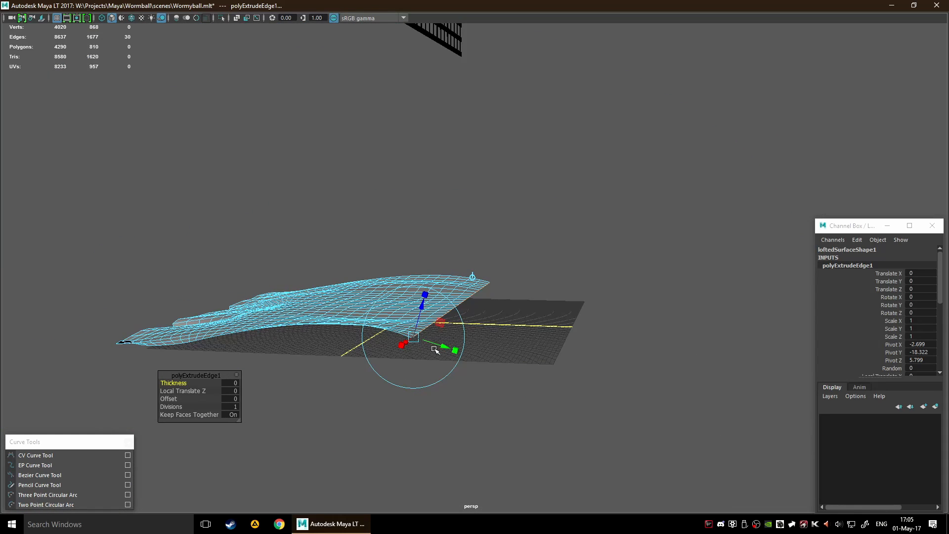
pyautogui.click(474, 275)
pyautogui.moveTo(428, 303); pyautogui.dragTo(735, 319)
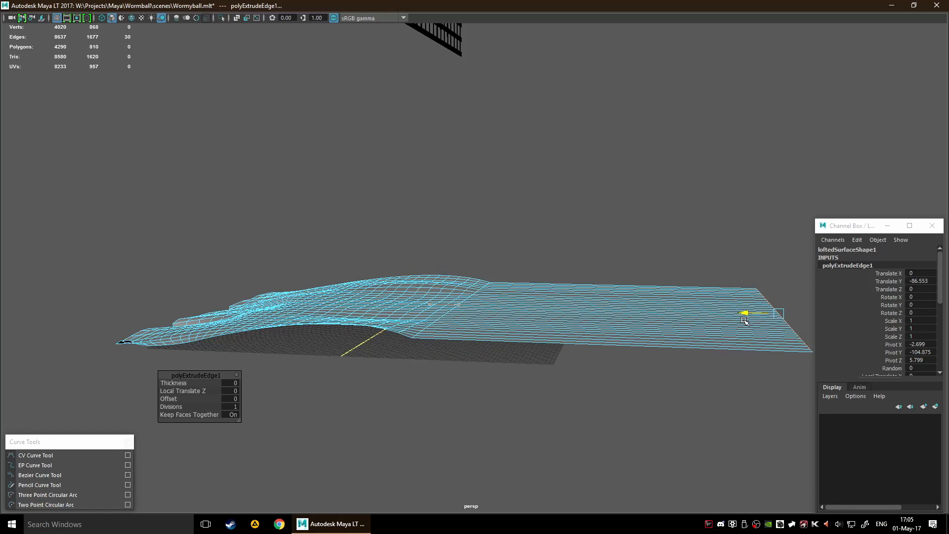
# - Set the edge extrusion's divisions to 6 along the flat extension of the lofted surface
pyautogui.keyDown('alt'); pyautogui.moveTo(699, 362); pyautogui.dragTo(543, 410); pyautogui.keyUp('alt')
pyautogui.scroll(-5, 548, 425)
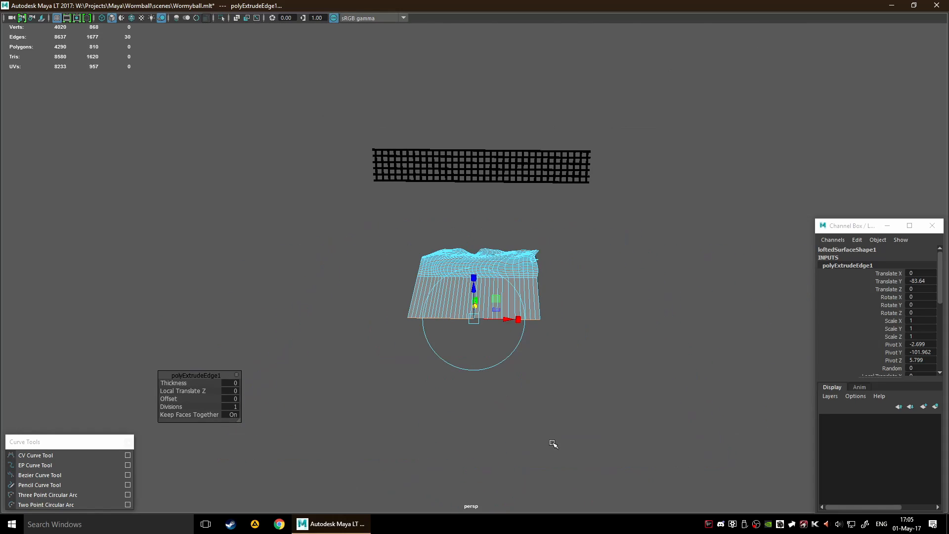
pyautogui.scroll(5, 566, 431)
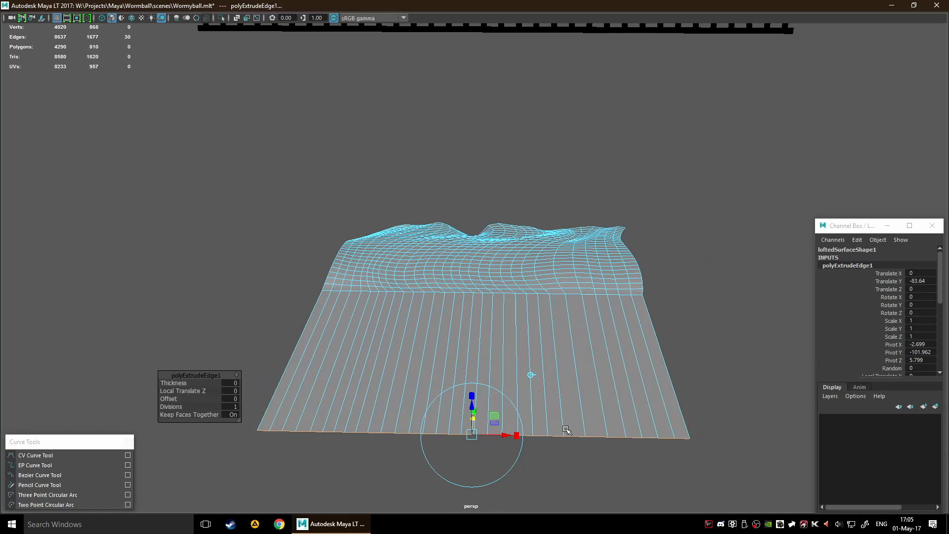
pyautogui.click(191, 407)
pyautogui.moveTo(374, 335); pyautogui.dragTo(395, 334, button='middle')
pyautogui.click(305, 329)
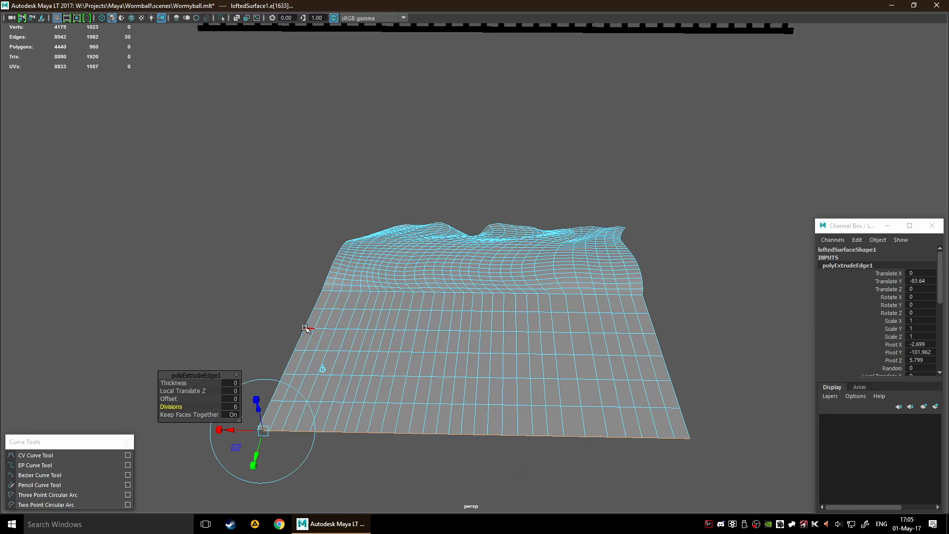
pyautogui.click(243, 358)
# - Examine the lofted surface's hills, subdivided flat extension and position relative to the volleyball net from several angles
pyautogui.keyDown('alt'); pyautogui.moveTo(349, 306); pyautogui.dragTo(393, 348); pyautogui.keyUp('alt')
pyautogui.scroll(5, 398, 311)
pyautogui.scroll(-4, 346, 259)
pyautogui.keyDown('alt'); pyautogui.moveTo(341, 259); pyautogui.dragTo(502, 344); pyautogui.keyUp('alt')
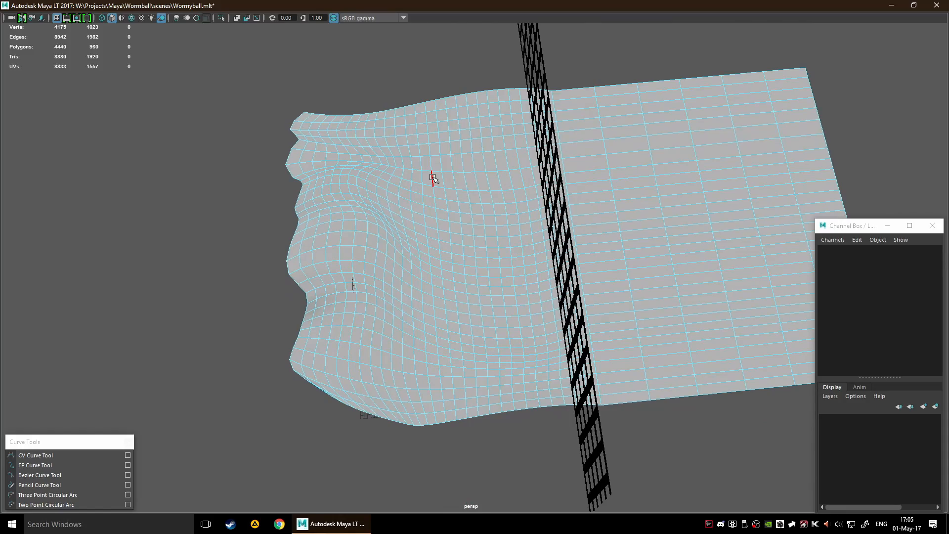
pyautogui.keyDown('alt'); pyautogui.moveTo(432, 212); pyautogui.dragTo(483, 346); pyautogui.keyUp('alt')
pyautogui.scroll(5, 537, 414)
pyautogui.scroll(3, 545, 299)
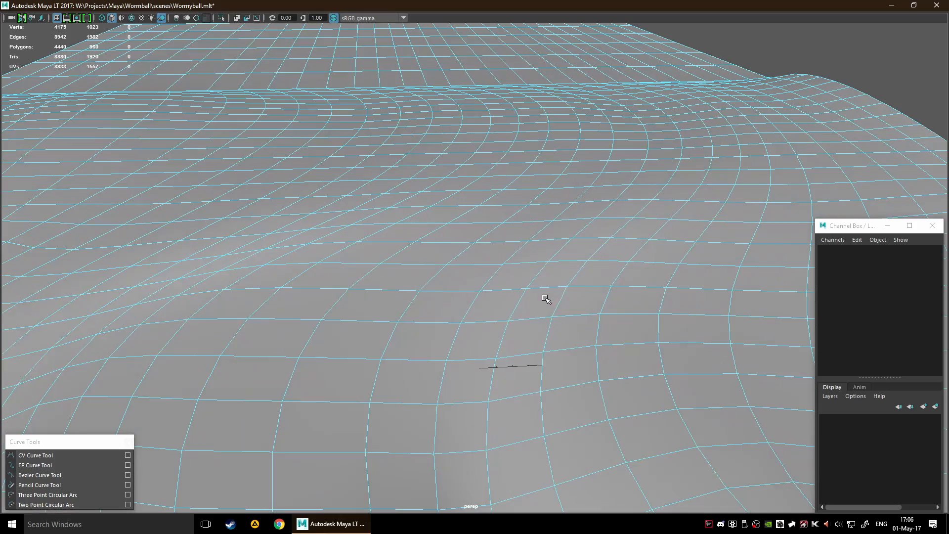
pyautogui.scroll(3, 523, 394)
pyautogui.scroll(-10, 532, 428)
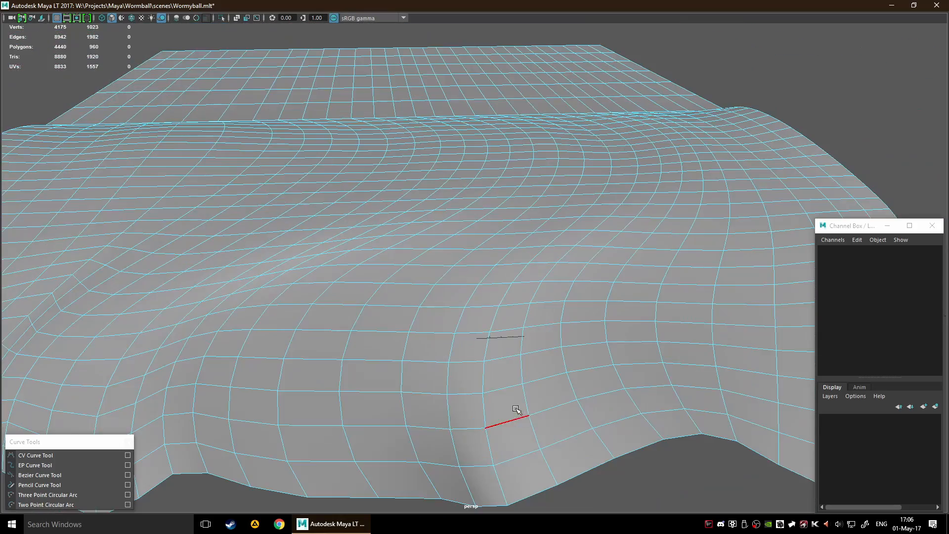
pyautogui.keyDown('alt'); pyautogui.moveTo(663, 300); pyautogui.dragTo(449, 312); pyautogui.keyUp('alt')
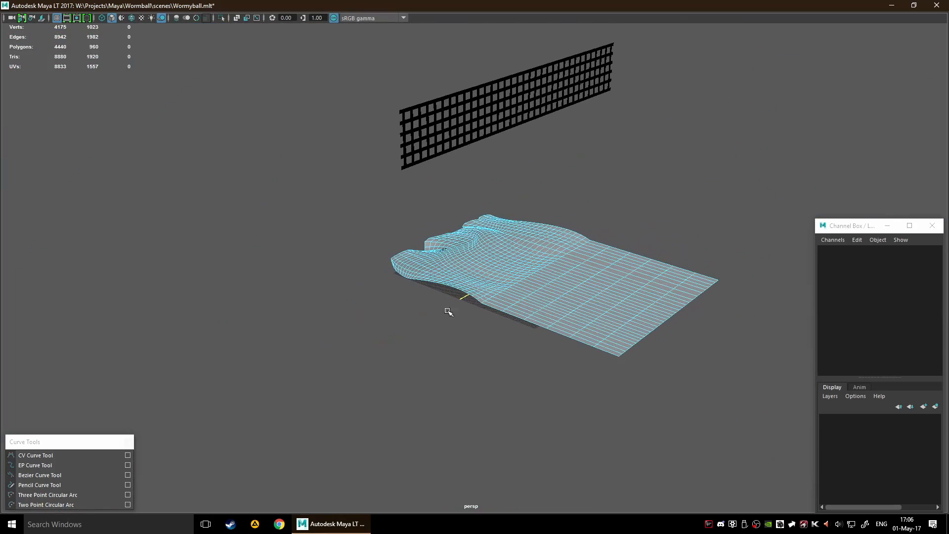
pyautogui.scroll(-3, 463, 292)
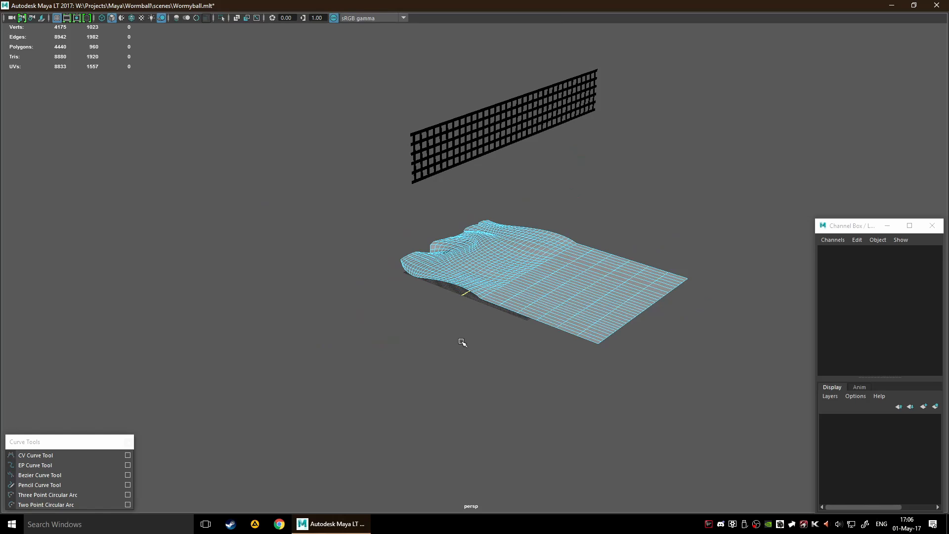
# - Scale the whole lofted surface to X 2.69, Y 1.331 and Z 1.331, and move it to Translate Y 147.474
pyautogui.press('F8')
pyautogui.keyDown('alt'); pyautogui.moveTo(461, 341); pyautogui.dragTo(307, 317); pyautogui.keyUp('alt')
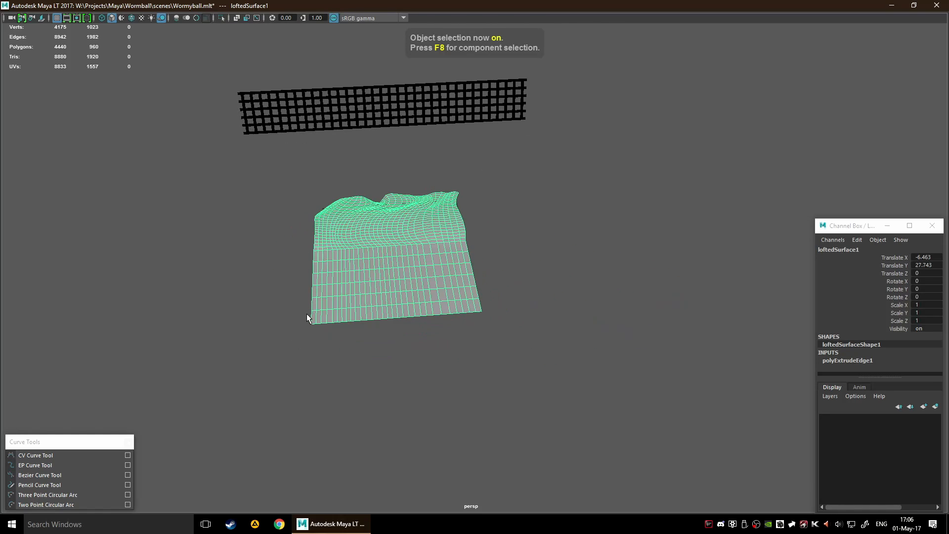
pyautogui.moveTo(391, 218); pyautogui.dragTo(207, 234)
pyautogui.moveTo(403, 267)
pyautogui.keyDown('alt'); pyautogui.mouseDown()
pyautogui.moveTo(545, 285)
pyautogui.moveTo(556, 262)
pyautogui.moveTo(392, 274)
pyautogui.mouseUp(); pyautogui.keyUp('alt')
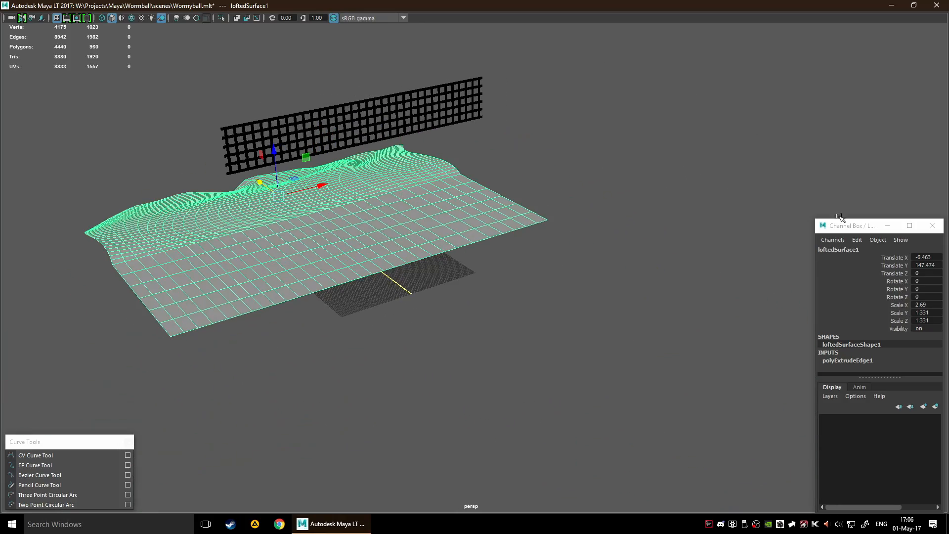
# - Rotate the volleyball net about its vertical axis until it stands perpendicular to the terrain's long front edge
pyautogui.click(378, 143)
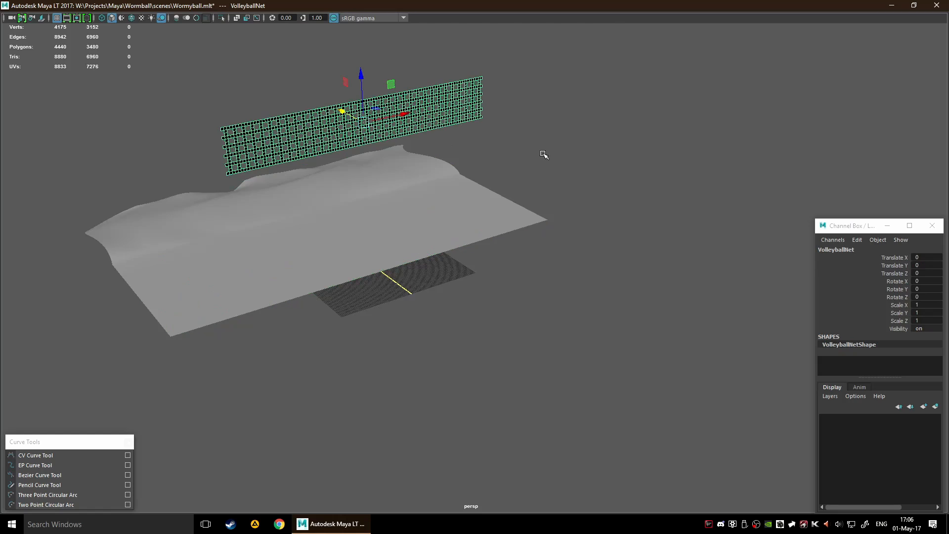
pyautogui.keyDown('alt'); pyautogui.moveTo(544, 153); pyautogui.dragTo(557, 170); pyautogui.keyUp('alt')
pyautogui.press('e')
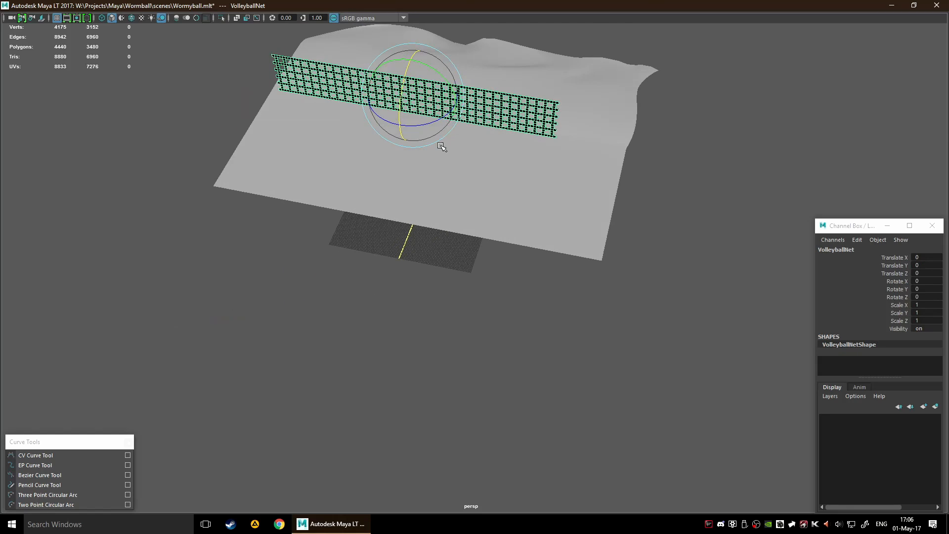
pyautogui.moveTo(420, 126); pyautogui.dragTo(484, 129)
pyautogui.click(645, 163)
pyautogui.keyDown('alt'); pyautogui.moveTo(645, 163); pyautogui.dragTo(487, 185); pyautogui.keyUp('alt')
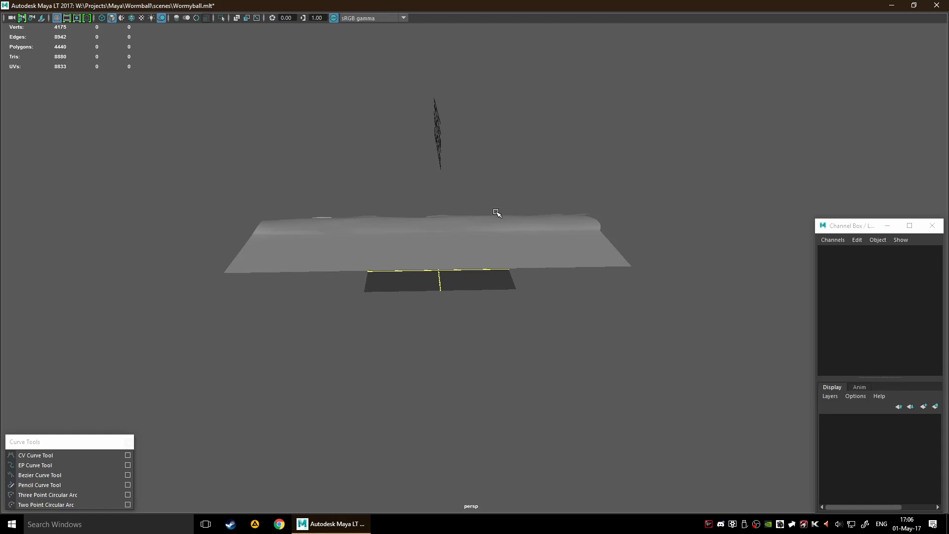
# - Examine the rotated net's orientation and height relative to the terrain from the front and the side
pyautogui.keyDown('alt'); pyautogui.moveTo(493, 221); pyautogui.dragTo(489, 335, button='middle'); pyautogui.keyUp('alt')
pyautogui.scroll(5, 489, 334)
pyautogui.keyDown('alt'); pyautogui.moveTo(490, 335); pyautogui.dragTo(491, 197); pyautogui.keyUp('alt')
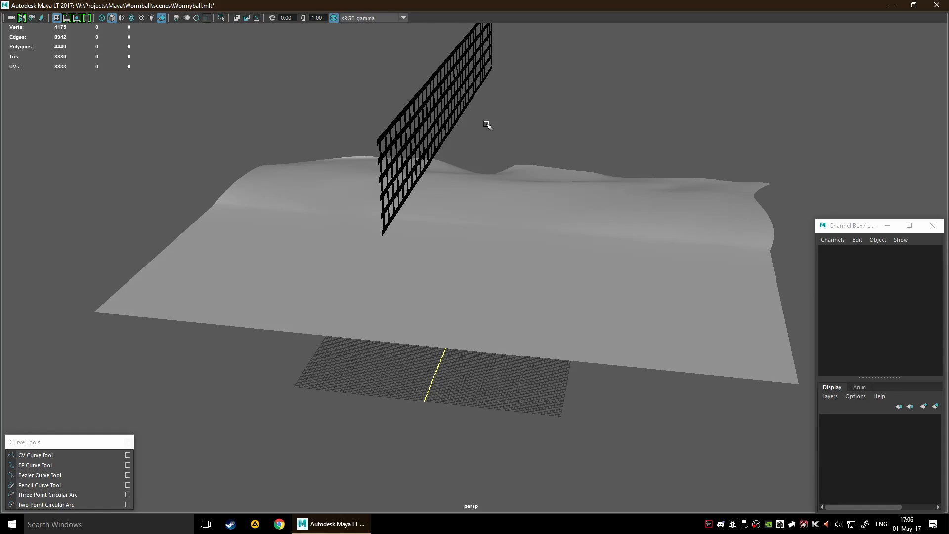
pyautogui.keyDown('alt'); pyautogui.moveTo(487, 125); pyautogui.dragTo(540, 178); pyautogui.keyUp('alt')
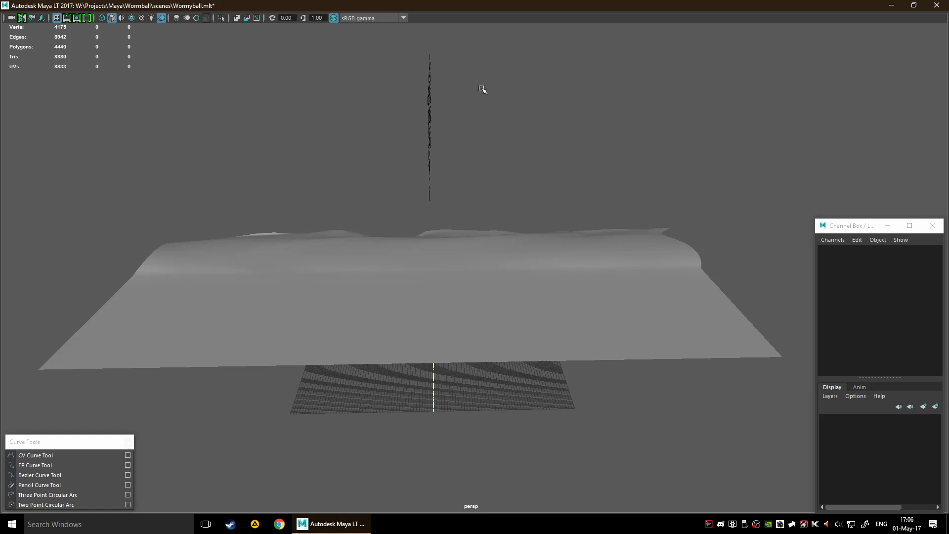
pyautogui.moveTo(474, 150)
pyautogui.keyDown('alt'); pyautogui.mouseDown()
pyautogui.moveTo(479, 176)
pyautogui.moveTo(454, 168)
pyautogui.moveTo(465, 176)
pyautogui.moveTo(462, 165)
pyautogui.moveTo(483, 169)
pyautogui.moveTo(463, 165)
pyautogui.moveTo(472, 169)
pyautogui.mouseUp(); pyautogui.keyUp('alt')
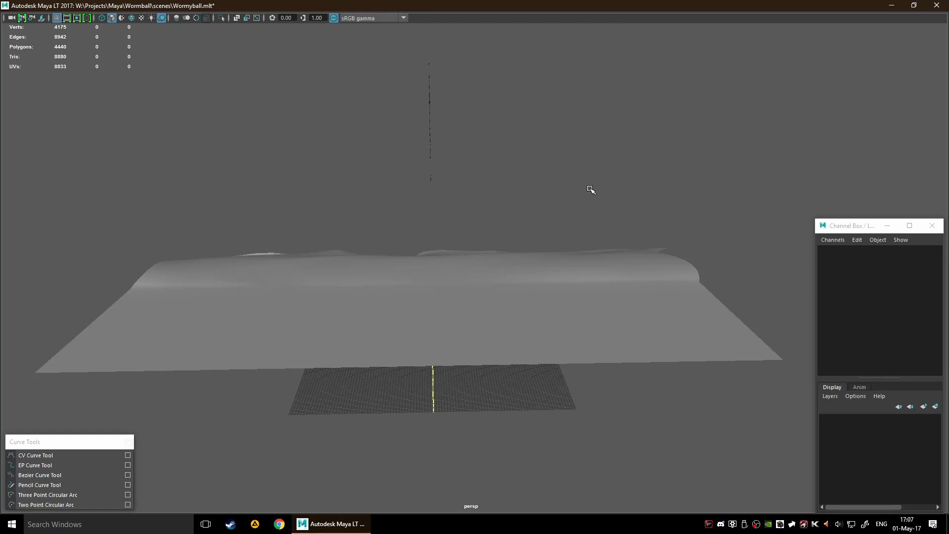
pyautogui.moveTo(545, 153)
pyautogui.keyDown('alt'); pyautogui.mouseDown()
pyautogui.moveTo(528, 158)
pyautogui.moveTo(560, 162)
pyautogui.moveTo(534, 158)
pyautogui.moveTo(547, 155)
pyautogui.mouseUp(); pyautogui.keyUp('alt')
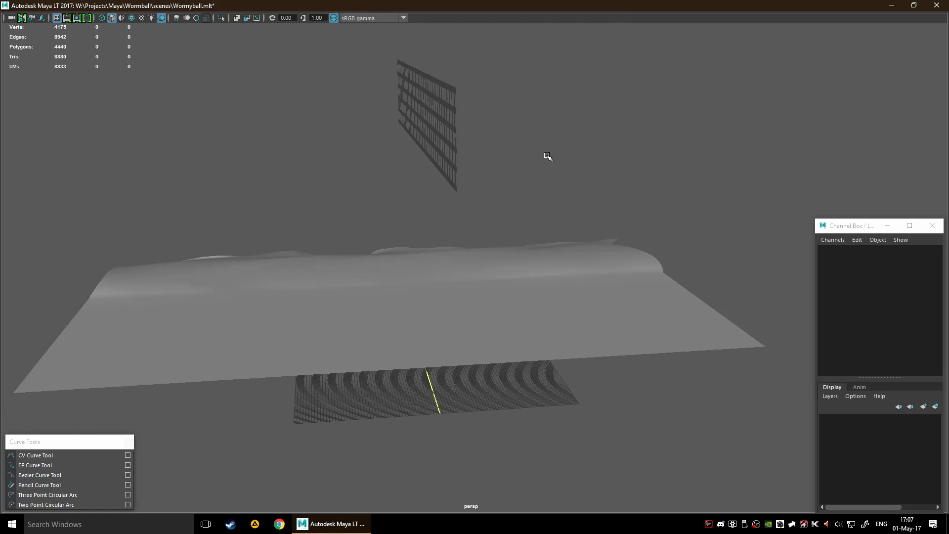
pyautogui.keyDown('alt'); pyautogui.moveTo(507, 167); pyautogui.dragTo(545, 156); pyautogui.keyUp('alt')
pyautogui.scroll(3, 475, 292)
pyautogui.scroll(-4, 456, 321)
# - Select the lofted surface and move it back toward the grid to Translate Y 105.752
pyautogui.keyDown('alt'); pyautogui.moveTo(375, 303); pyautogui.dragTo(438, 323); pyautogui.keyUp('alt')
pyautogui.scroll(-8, 402, 340)
pyautogui.click(417, 333)
pyautogui.press('w')
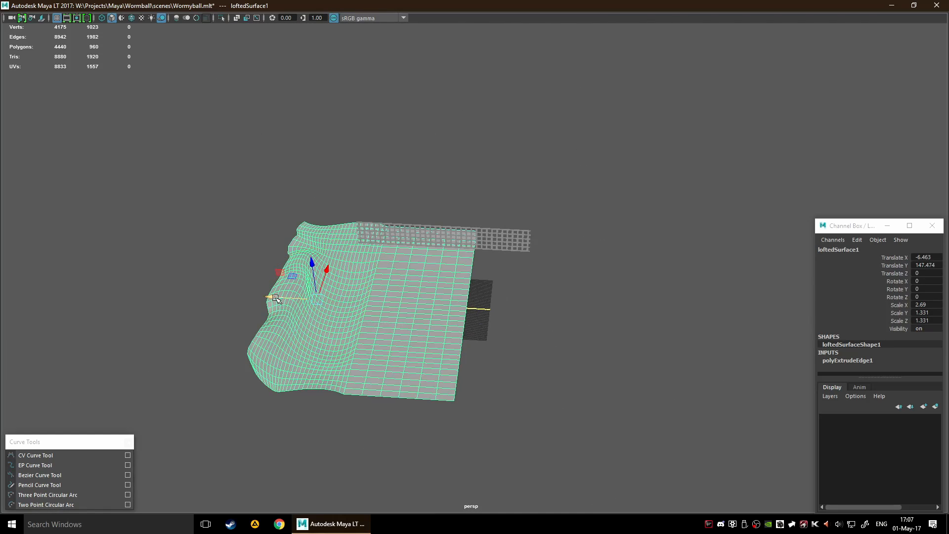
pyautogui.moveTo(275, 302); pyautogui.dragTo(314, 299)
# - Accept the AutoSave request and apply Reduce to the lofted surface at 50 percent
pyautogui.press('space')
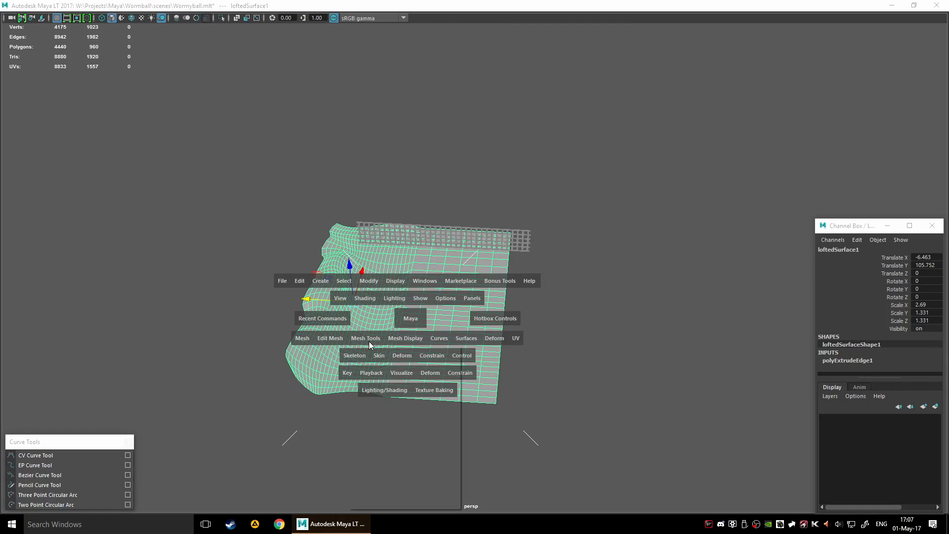
pyautogui.click(369, 340)
pyautogui.click(363, 340)
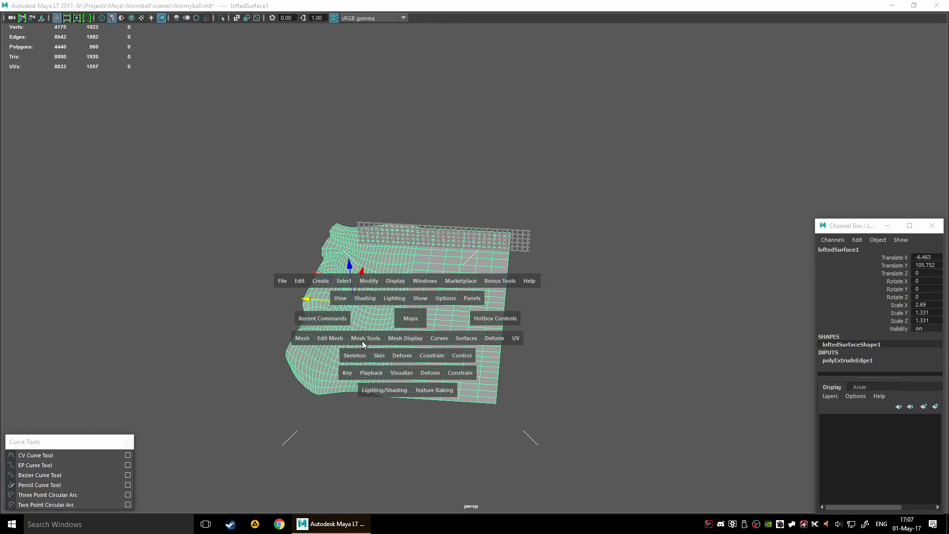
pyautogui.click(345, 339)
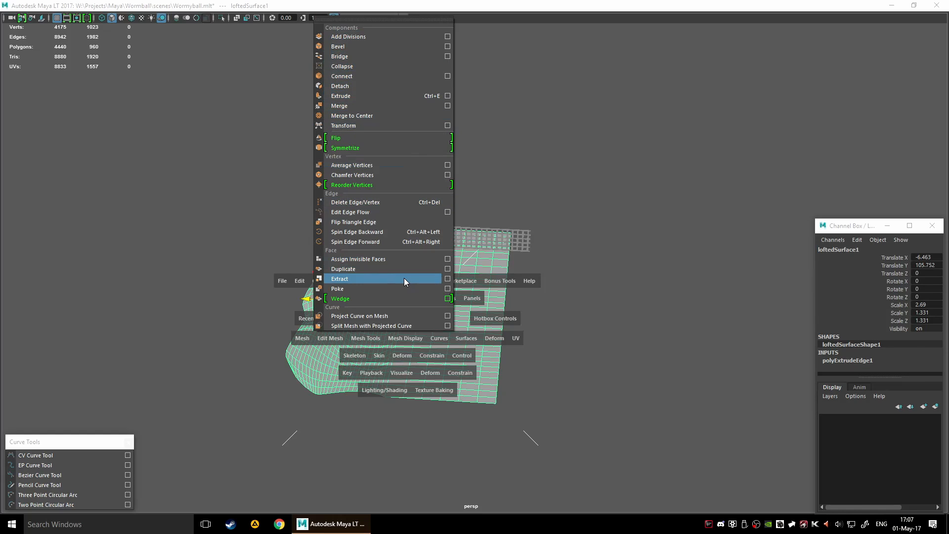
pyautogui.click(388, 326)
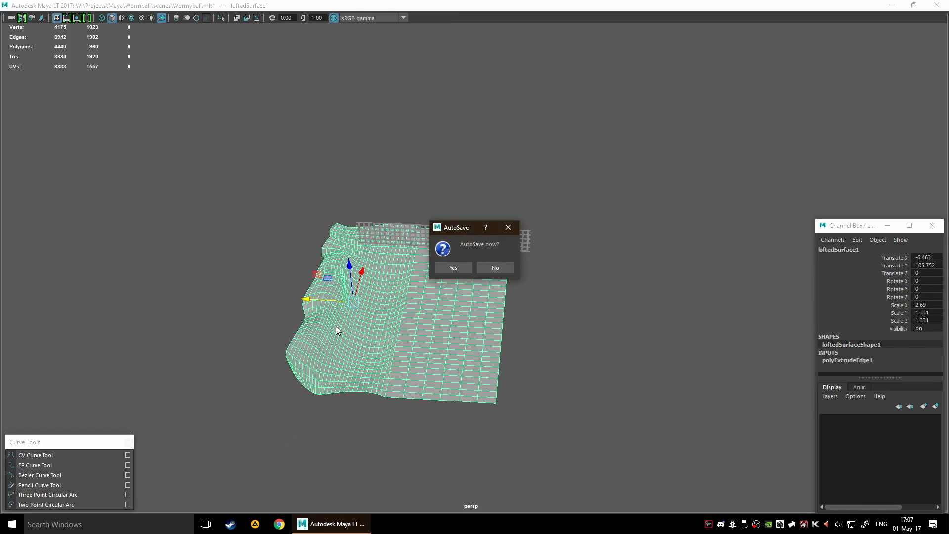
pyautogui.click(458, 269)
pyautogui.press('space')
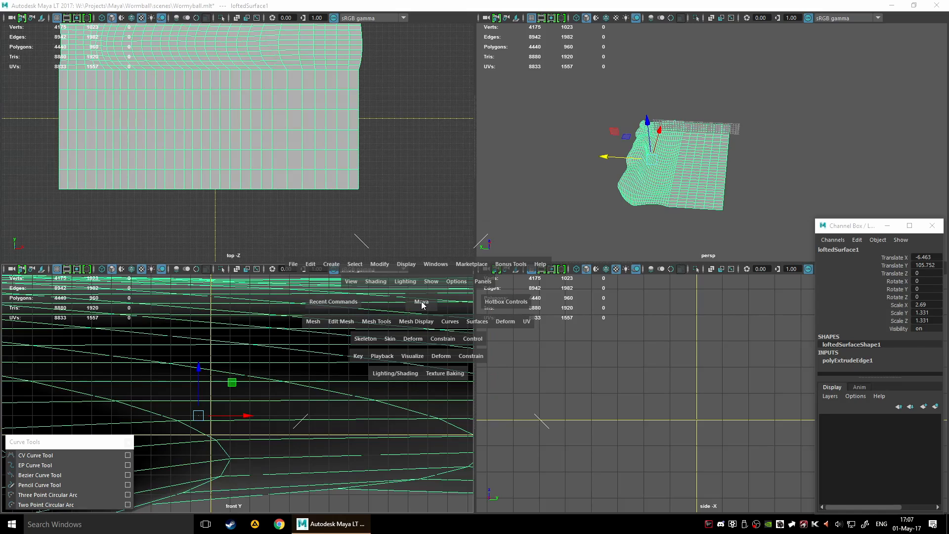
pyautogui.press('space')
pyautogui.press('space')
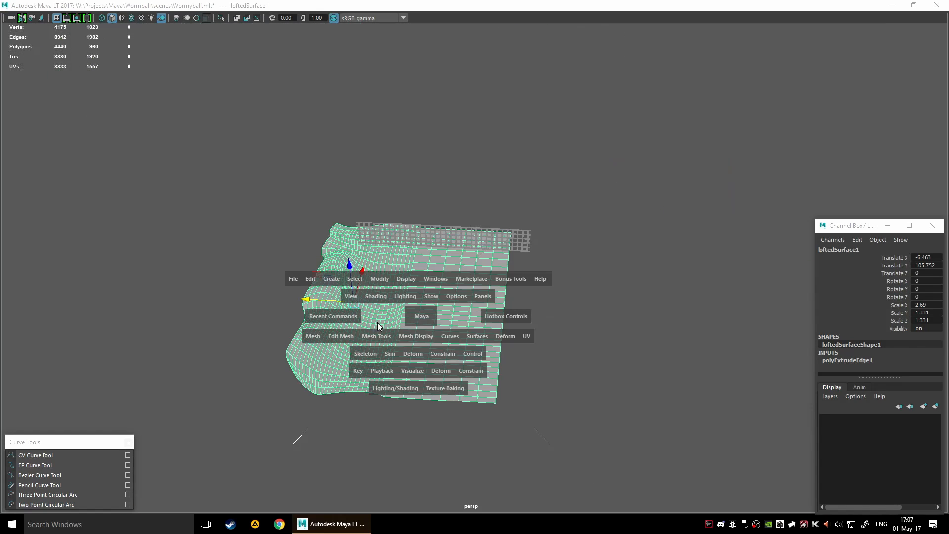
pyautogui.click(313, 336)
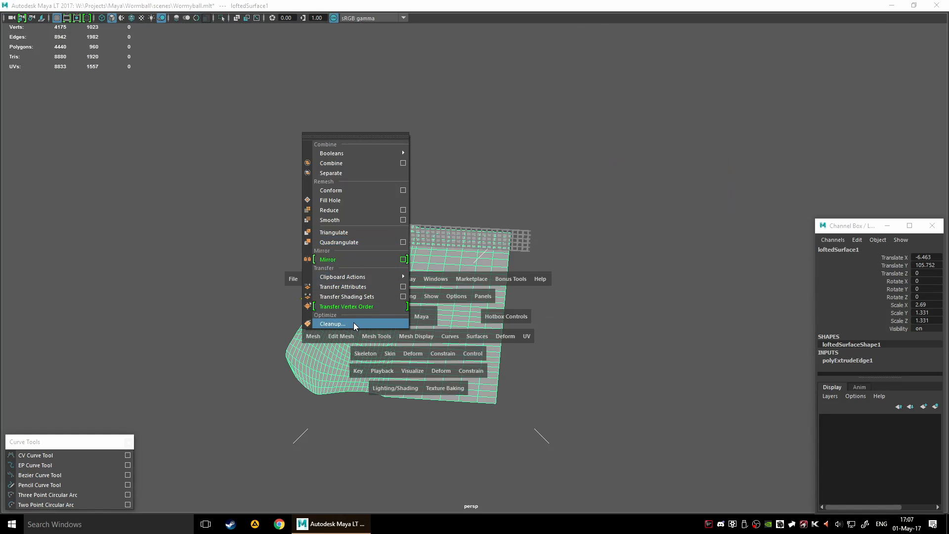
pyautogui.click(364, 211)
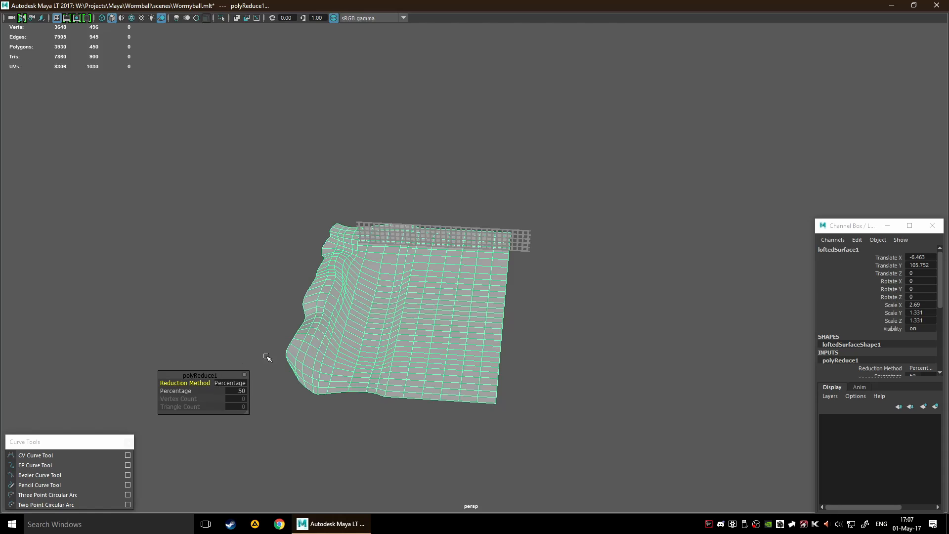
pyautogui.keyDown('alt'); pyautogui.moveTo(325, 336); pyautogui.dragTo(306, 357); pyautogui.keyUp('alt')
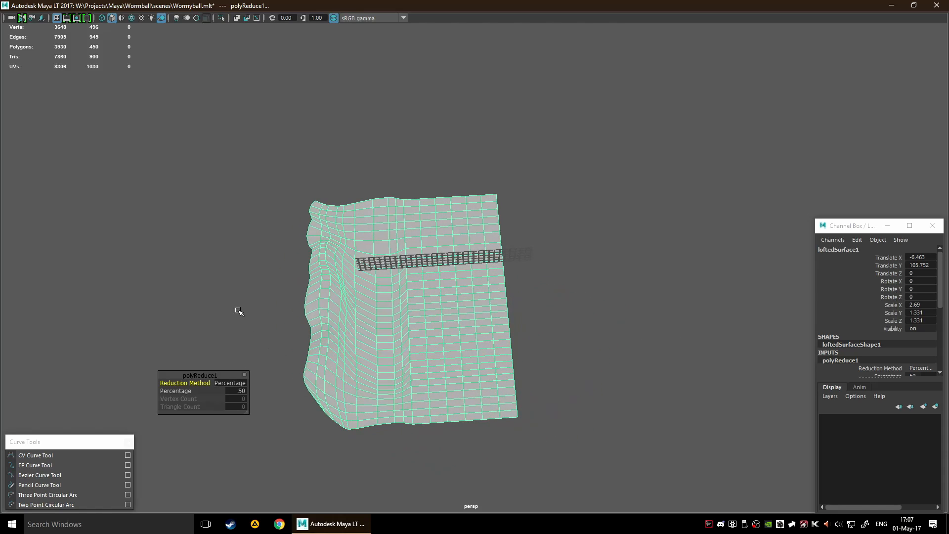
# - Undo the polygon reduction and the last move to compare the mesh density, and redo both
pyautogui.hotkey('ctrl', 'z')
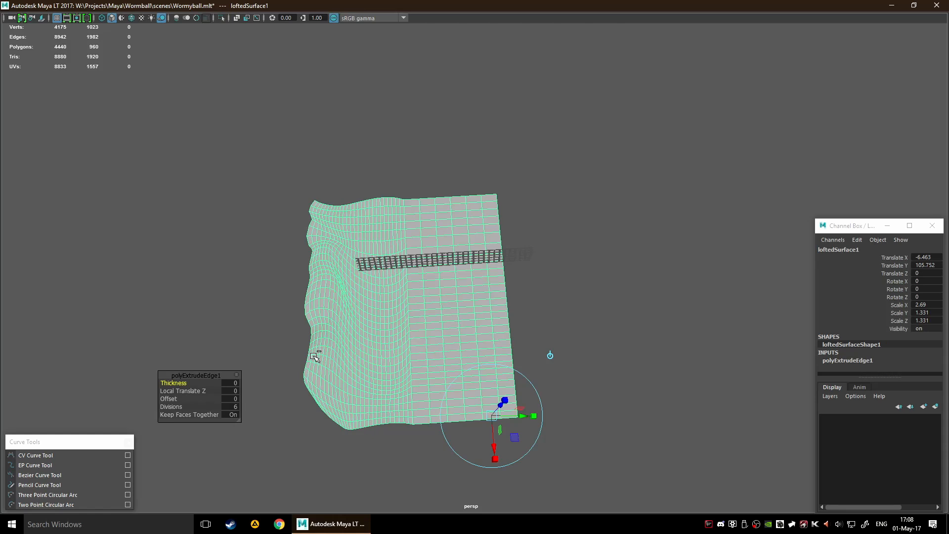
pyautogui.hotkey('ctrl', 'z')
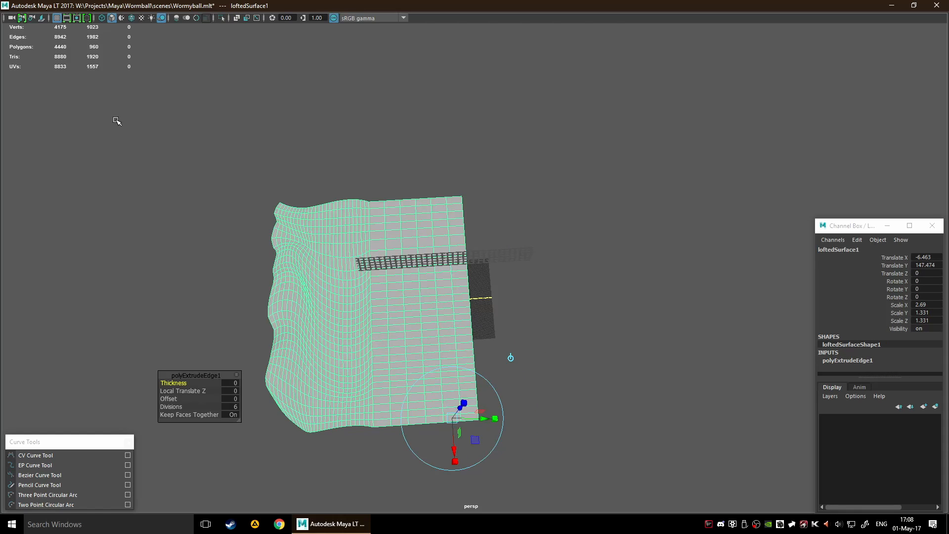
pyautogui.press('space')
pyautogui.press('space')
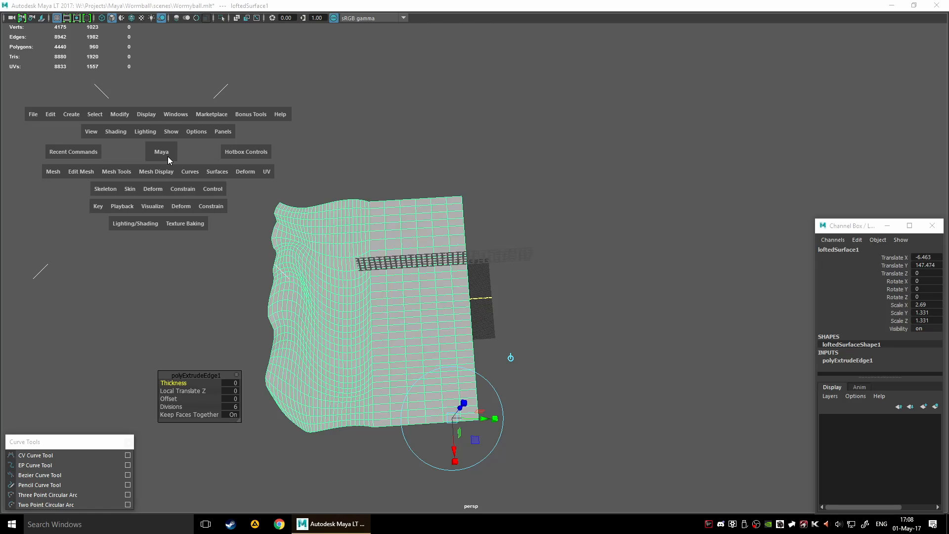
pyautogui.click(53, 113)
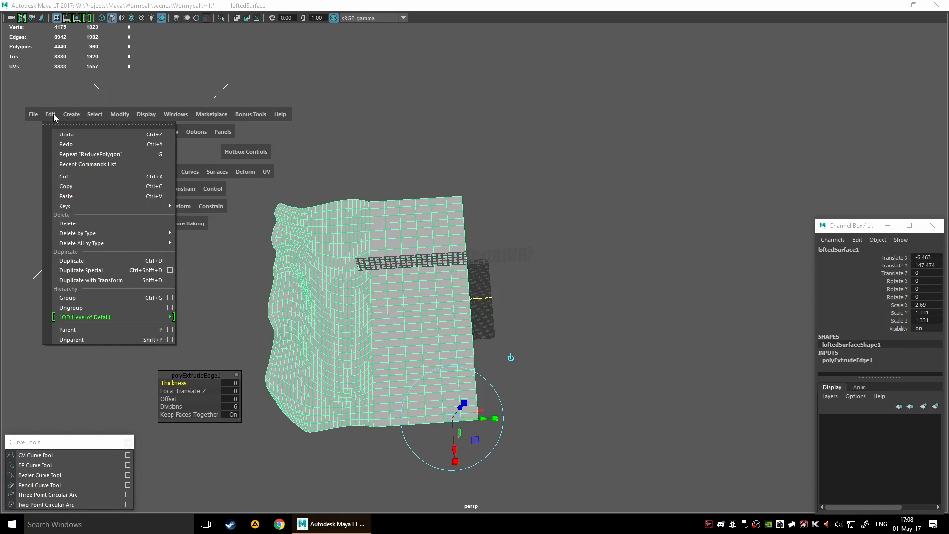
pyautogui.click(67, 144)
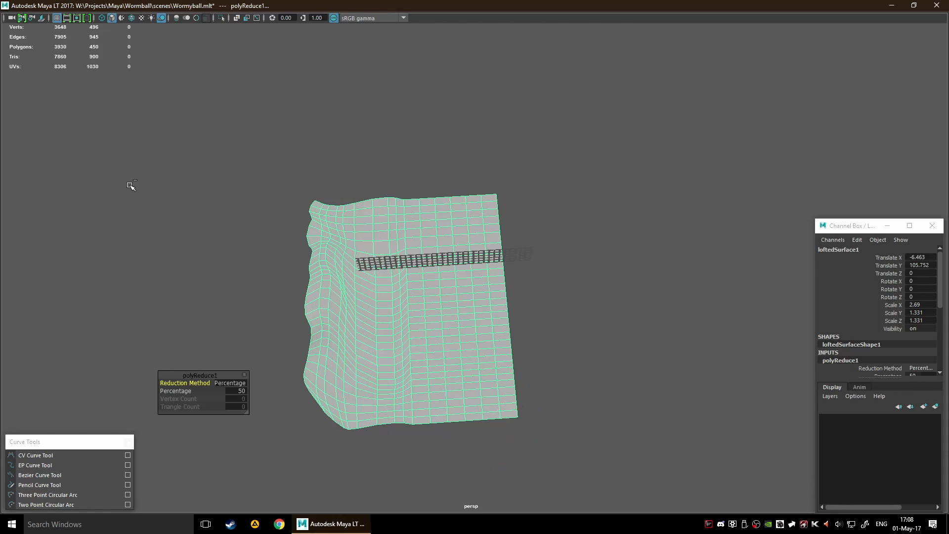
pyautogui.hotkey('ctrl', 'z')
pyautogui.hotkey('shift', 'z')
# - Examine the reduced terrain mesh shaded and with its wireframe, checking the edge flow across the hills and flat area
pyautogui.click(139, 188)
pyautogui.keyDown('alt'); pyautogui.moveTo(170, 258); pyautogui.dragTo(335, 236); pyautogui.keyUp('alt')
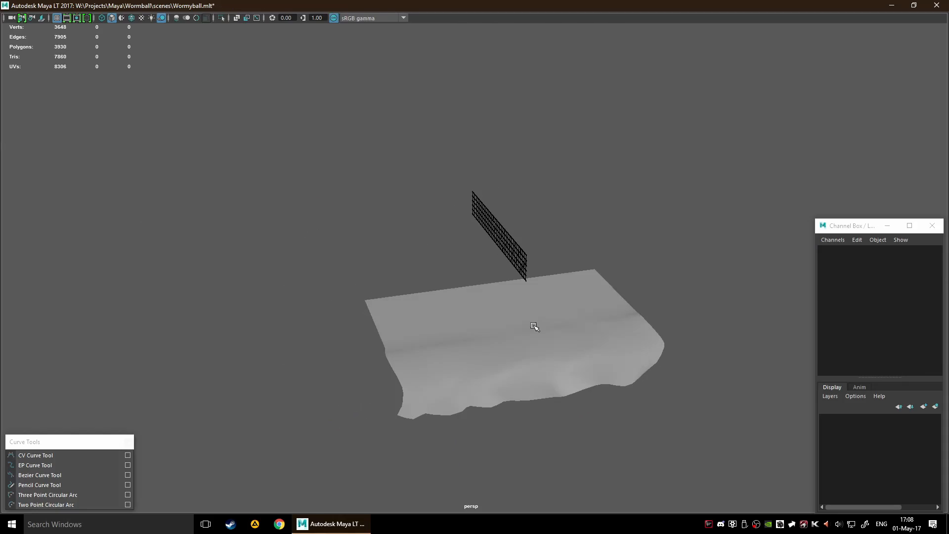
pyautogui.click(607, 338)
pyautogui.keyDown('alt'); pyautogui.moveTo(656, 292); pyautogui.dragTo(593, 324); pyautogui.keyUp('alt')
pyautogui.keyDown('alt'); pyautogui.moveTo(530, 323); pyautogui.dragTo(571, 171, button='middle'); pyautogui.keyUp('alt')
pyautogui.scroll(6, 517, 237)
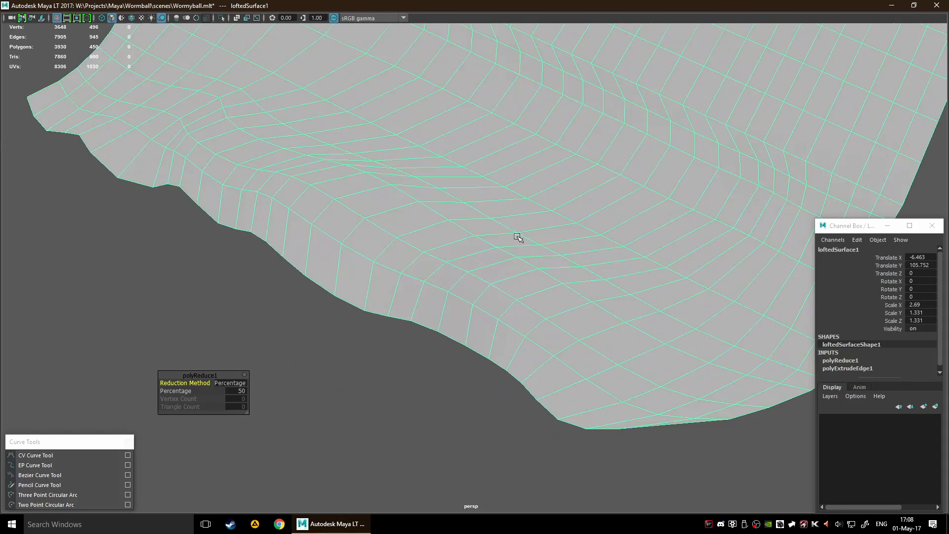
pyautogui.keyDown('alt'); pyautogui.moveTo(481, 222); pyautogui.dragTo(479, 295); pyautogui.keyUp('alt')
pyautogui.scroll(-5, 343, 277)
pyautogui.scroll(5, 529, 300)
pyautogui.keyDown('alt'); pyautogui.moveTo(572, 307); pyautogui.dragTo(406, 241, button='middle'); pyautogui.keyUp('alt')
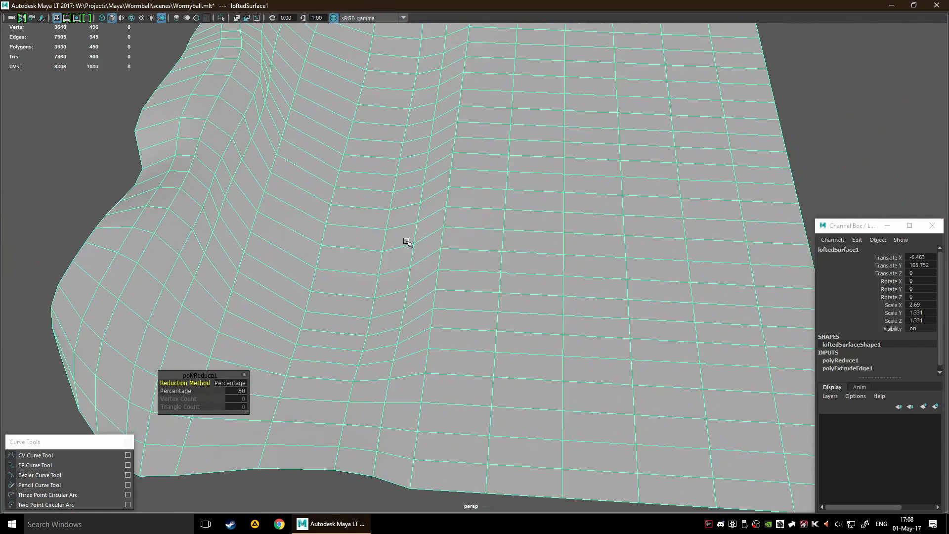
# - Close the floating Curve Tools window and deselect the lofted terrain surface
pyautogui.scroll(-5, 310, 342)
pyautogui.click(128, 442)
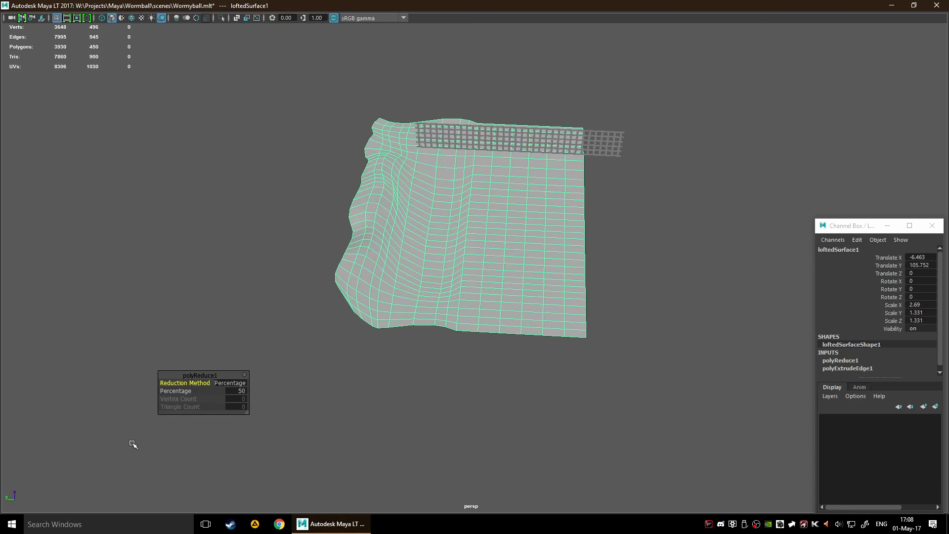
pyautogui.click(443, 390)
# - Examine the shaded terrain together with the net from above, from the side and at a low angle
pyautogui.keyDown('alt'); pyautogui.moveTo(570, 362); pyautogui.dragTo(641, 327); pyautogui.keyUp('alt')
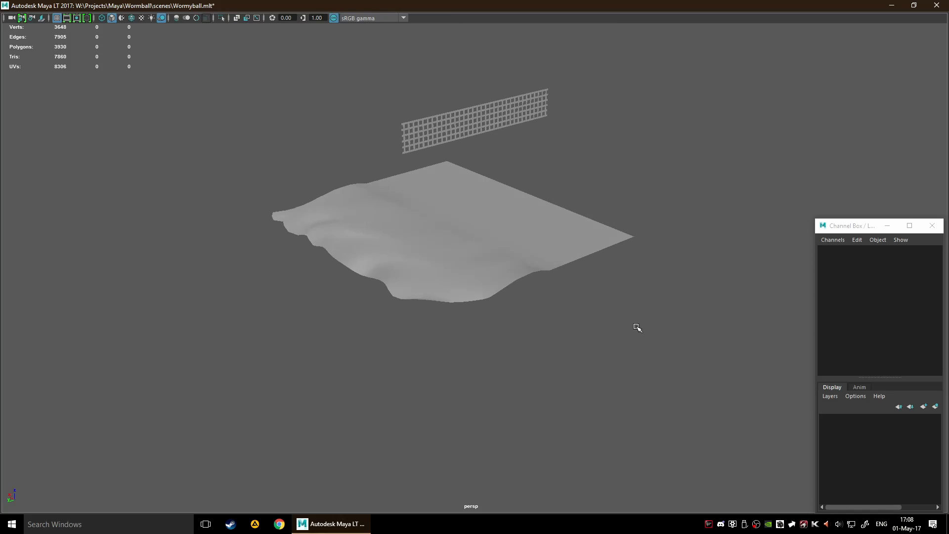
pyautogui.keyDown('alt'); pyautogui.moveTo(637, 328); pyautogui.dragTo(551, 237); pyautogui.keyUp('alt')
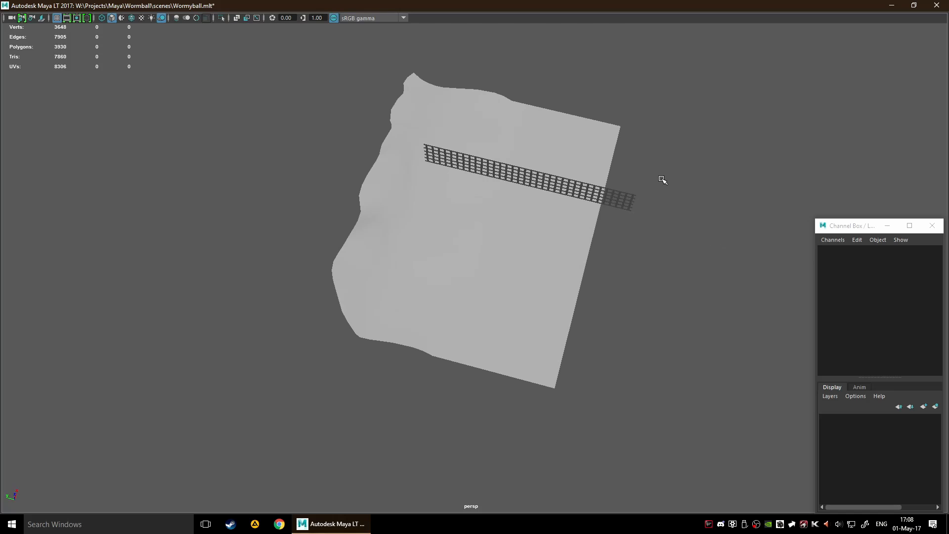
pyautogui.keyDown('alt'); pyautogui.moveTo(708, 148); pyautogui.dragTo(609, 113); pyautogui.keyUp('alt')
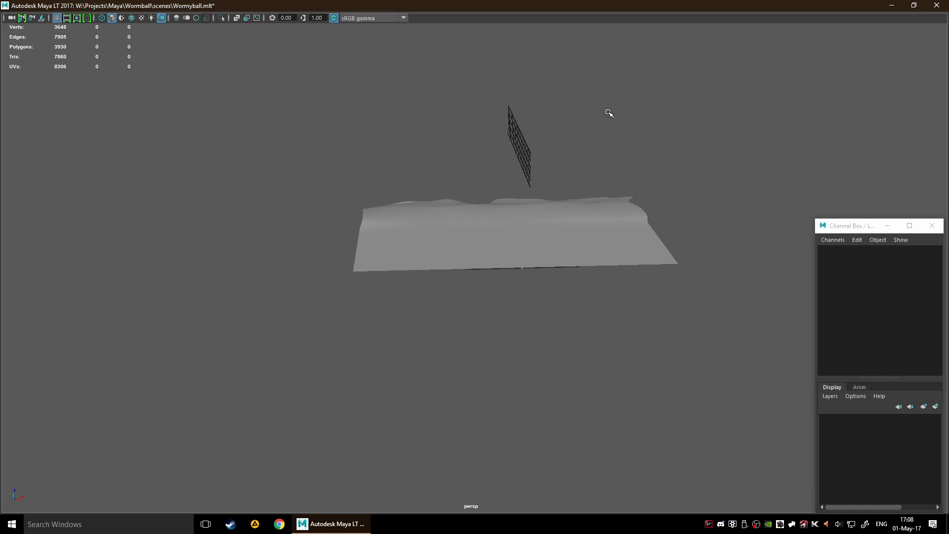
pyautogui.keyDown('alt'); pyautogui.moveTo(409, 224); pyautogui.dragTo(445, 290); pyautogui.keyUp('alt')
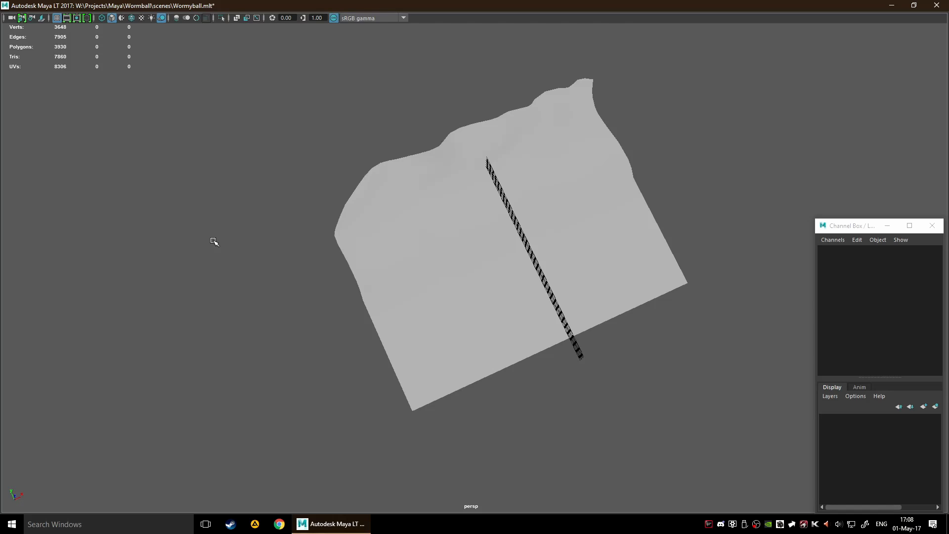
pyautogui.keyDown('alt'); pyautogui.moveTo(289, 266); pyautogui.dragTo(416, 229); pyautogui.keyUp('alt')
# - Select the lofted surface and inspect its reduced wireframe near and far, across the hills, the ridge and the flat area
pyautogui.click(423, 232)
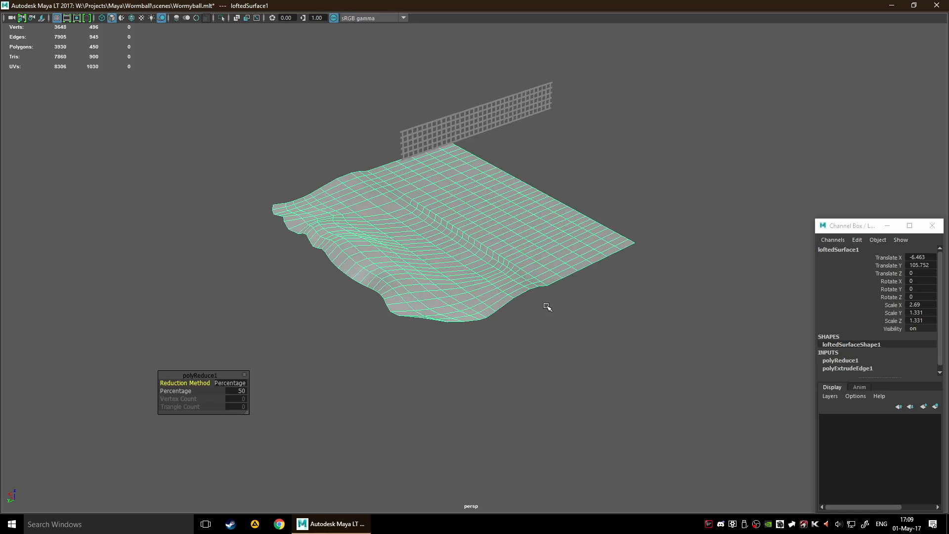
pyautogui.keyDown('alt'); pyautogui.moveTo(432, 282); pyautogui.dragTo(377, 283); pyautogui.keyUp('alt')
pyautogui.scroll(4, 462, 315)
pyautogui.scroll(3, 467, 294)
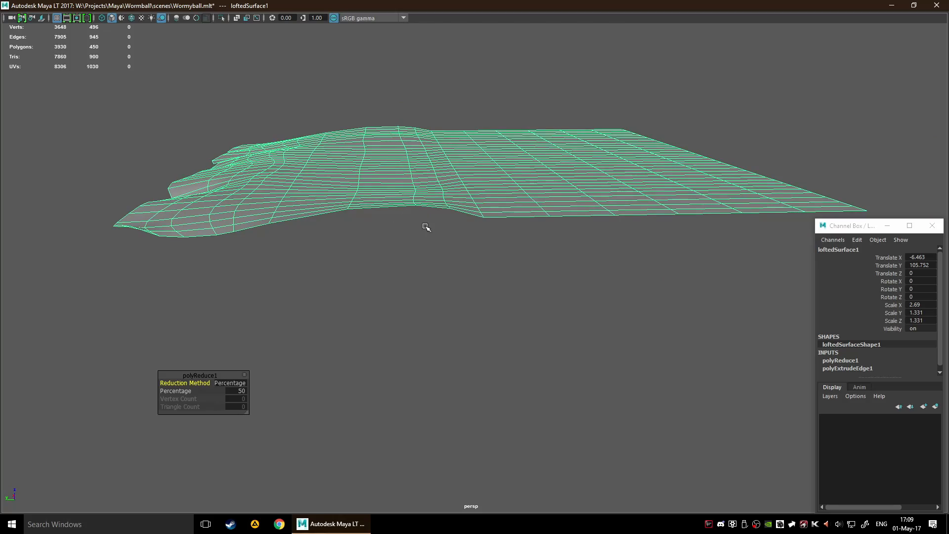
pyautogui.keyDown('alt'); pyautogui.moveTo(426, 227); pyautogui.dragTo(517, 262); pyautogui.keyUp('alt')
pyautogui.scroll(-5, 517, 263)
pyautogui.keyDown('alt'); pyautogui.moveTo(360, 267); pyautogui.dragTo(404, 254); pyautogui.keyUp('alt')
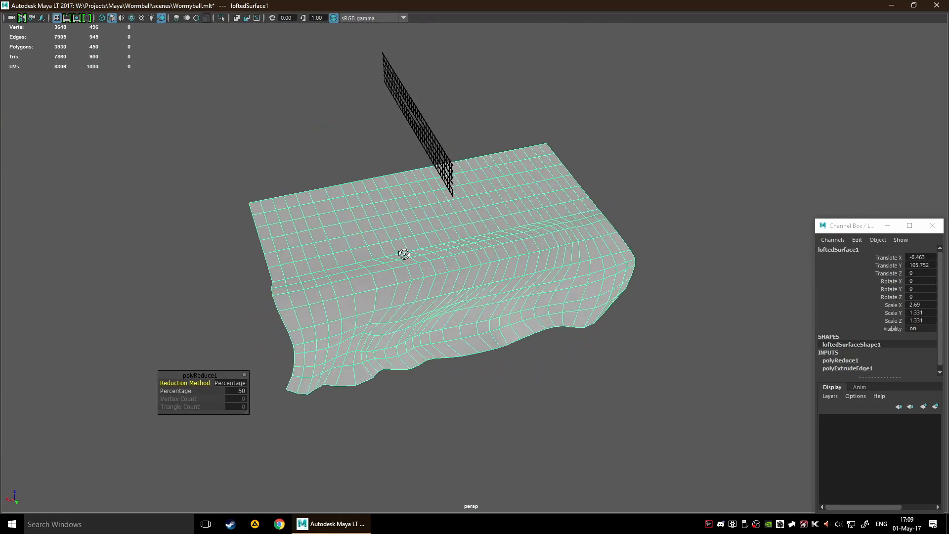
pyautogui.scroll(3, 408, 255)
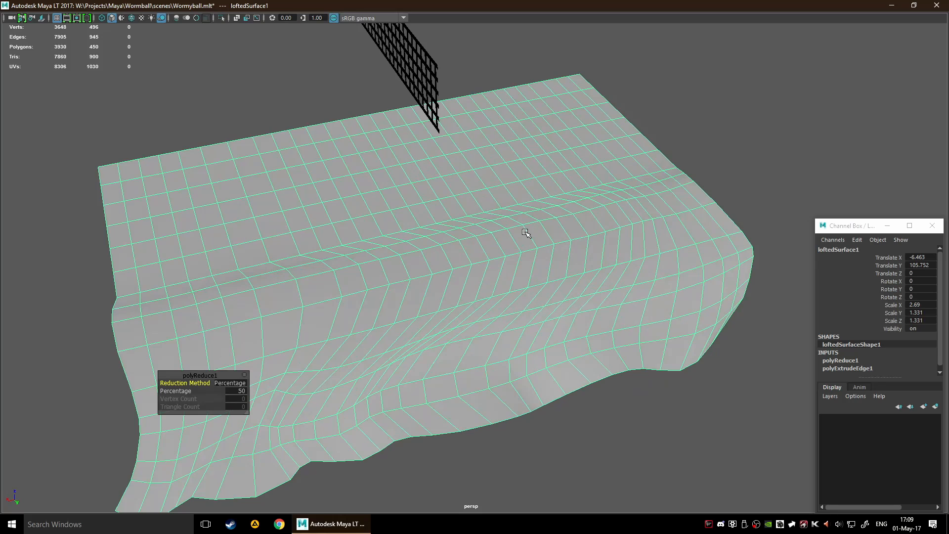
pyautogui.scroll(-3, 457, 262)
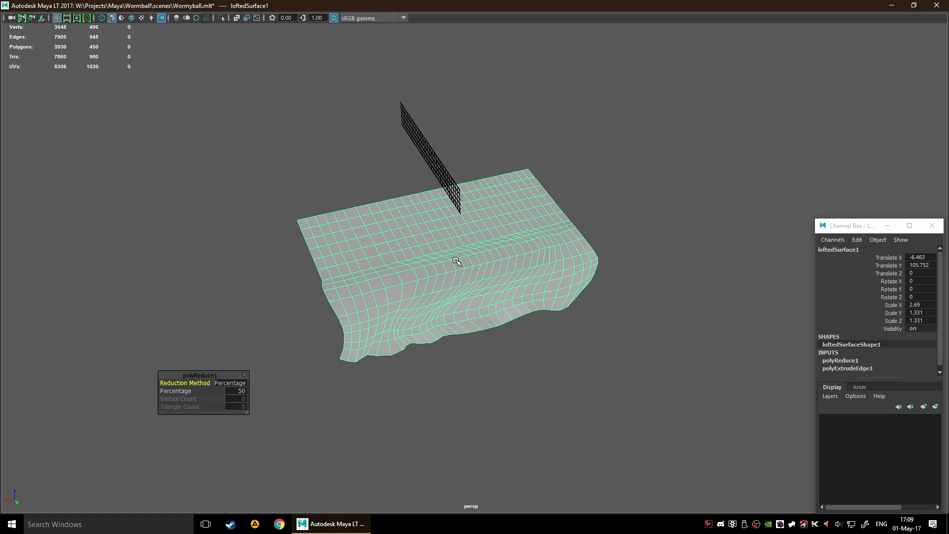
pyautogui.keyDown('alt'); pyautogui.moveTo(457, 263); pyautogui.dragTo(545, 263); pyautogui.keyUp('alt')
pyautogui.scroll(5, 377, 314)
pyautogui.scroll(-4, 429, 243)
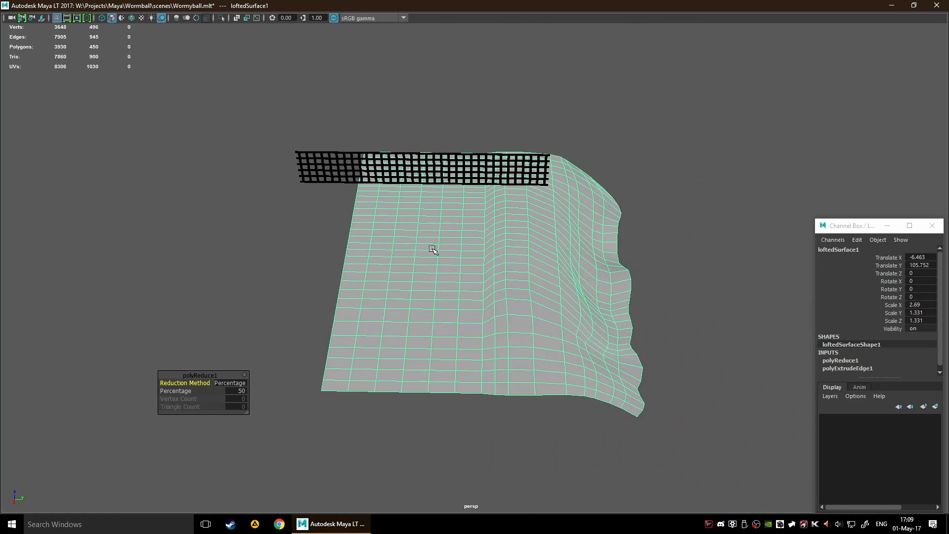
pyautogui.scroll(5, 398, 314)
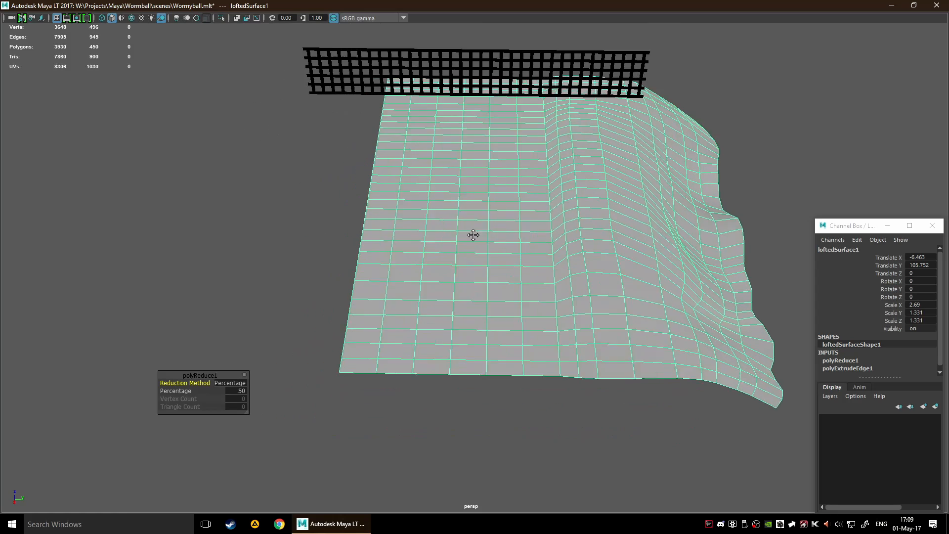
pyautogui.moveTo(419, 251)
pyautogui.mouseDown(button='right')
pyautogui.moveTo(413, 262)
pyautogui.moveTo(417, 252)
pyautogui.mouseUp(button='right')
pyautogui.scroll(-6, 414, 254)
# - Compare the terrain deselected and with its wireframe, and view the shaded surface from its flat side with the net edge-on
pyautogui.click(267, 306)
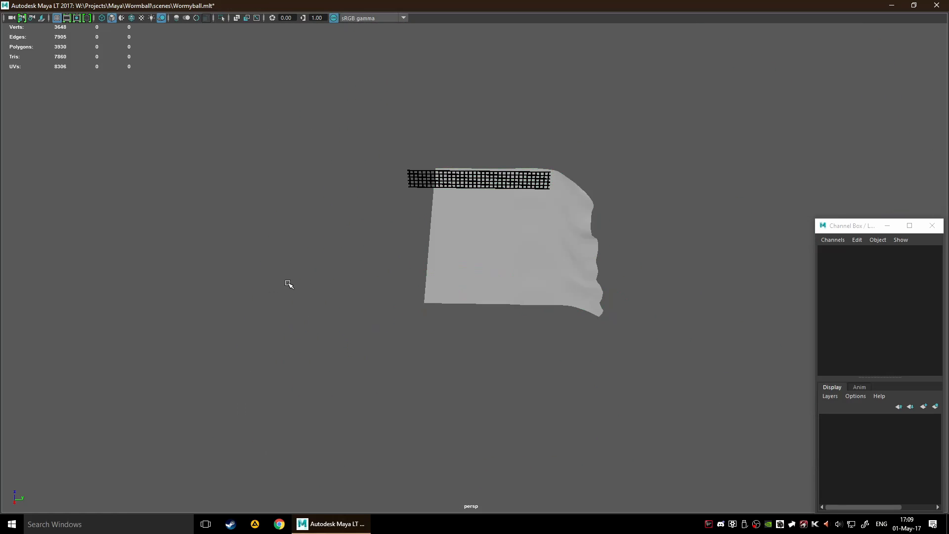
pyautogui.click(465, 261)
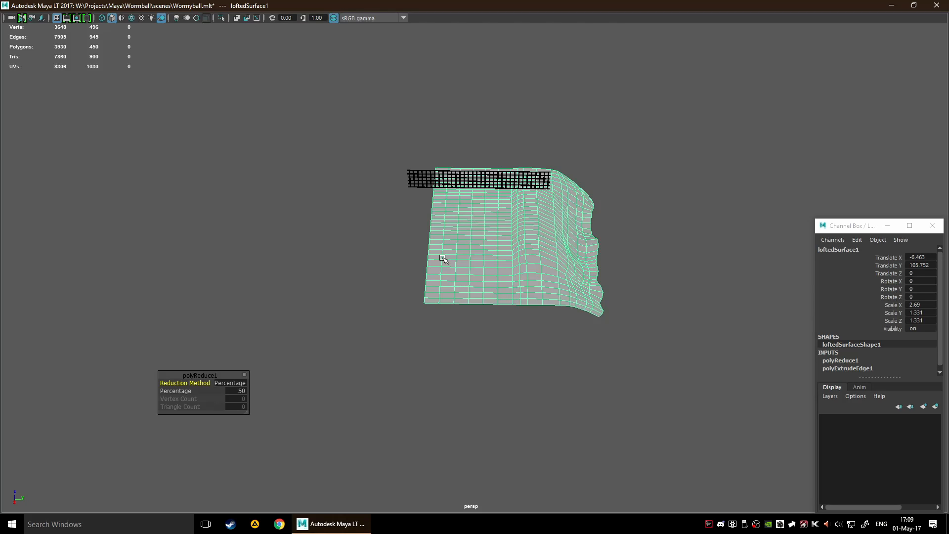
pyautogui.scroll(5, 444, 259)
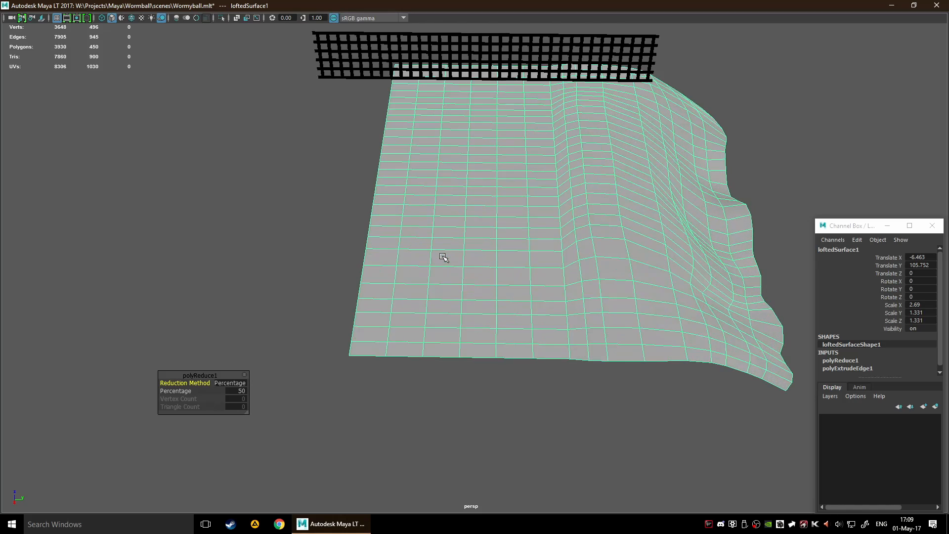
pyautogui.scroll(-3, 366, 220)
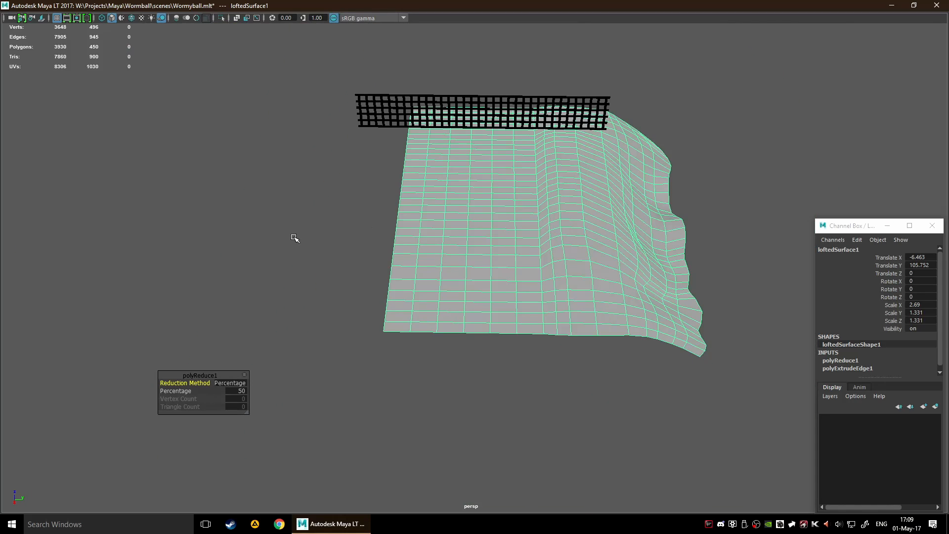
pyautogui.keyDown('alt'); pyautogui.moveTo(275, 234); pyautogui.dragTo(394, 246); pyautogui.keyUp('alt')
pyautogui.click(529, 336)
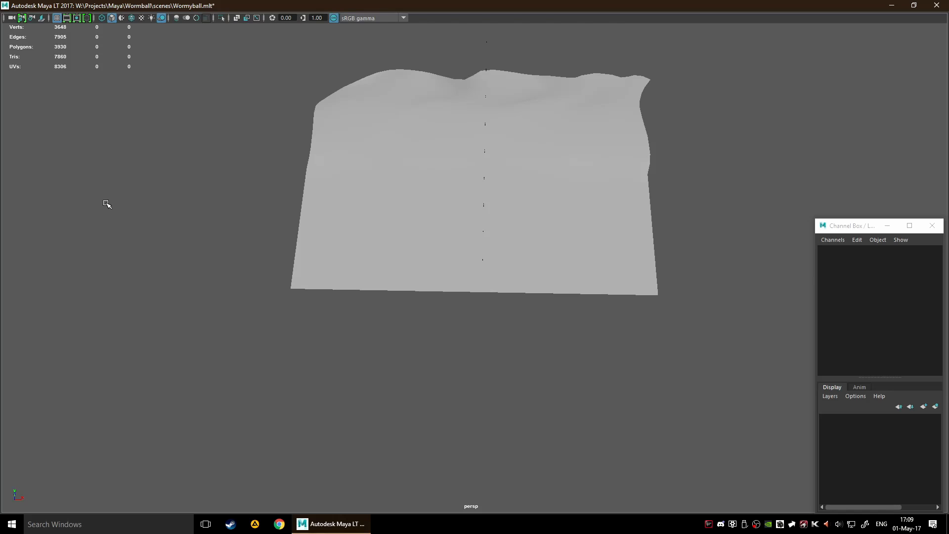
pyautogui.keyDown('alt'); pyautogui.moveTo(83, 204); pyautogui.dragTo(97, 208); pyautogui.keyUp('alt')
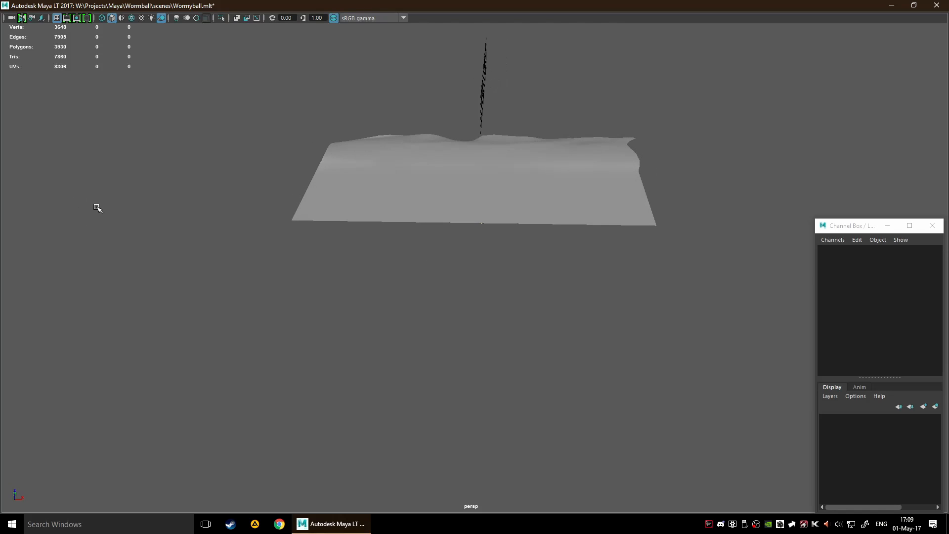